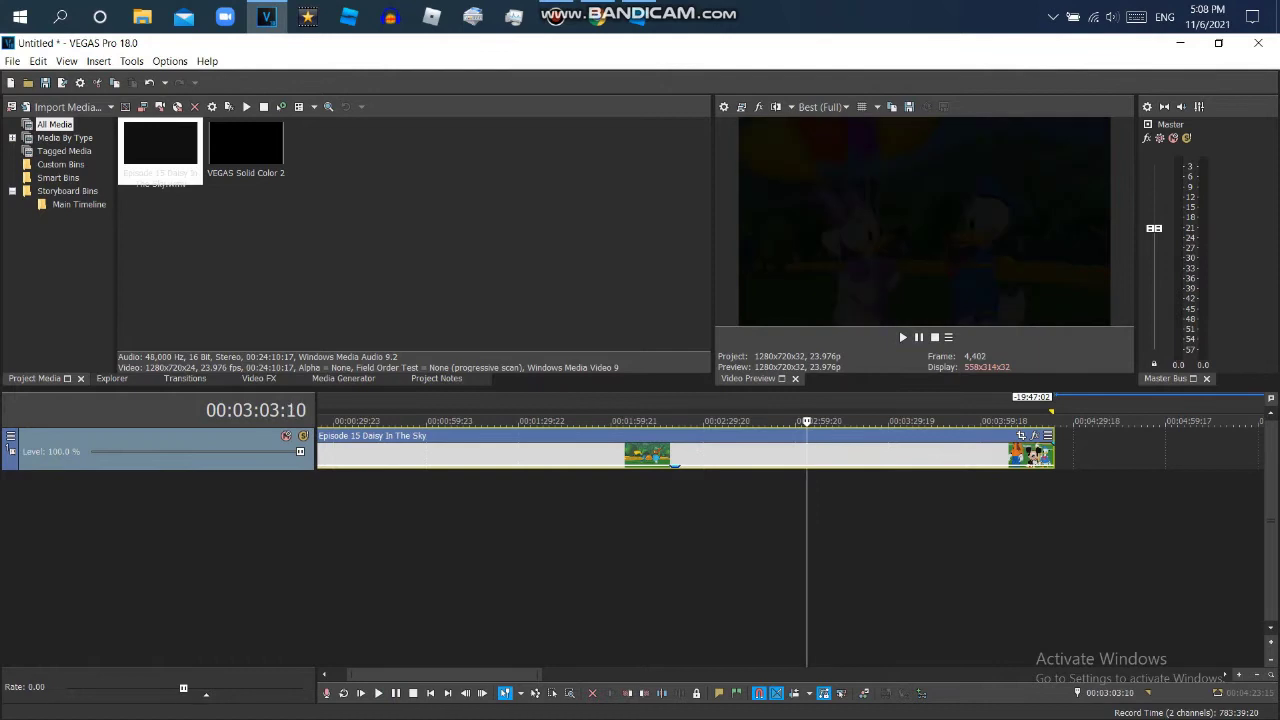
Play the Episode 15 Daisy In The Sky clip from about 00:03:03 to examine the balloon scene
key("Left")
left_click(901, 334)
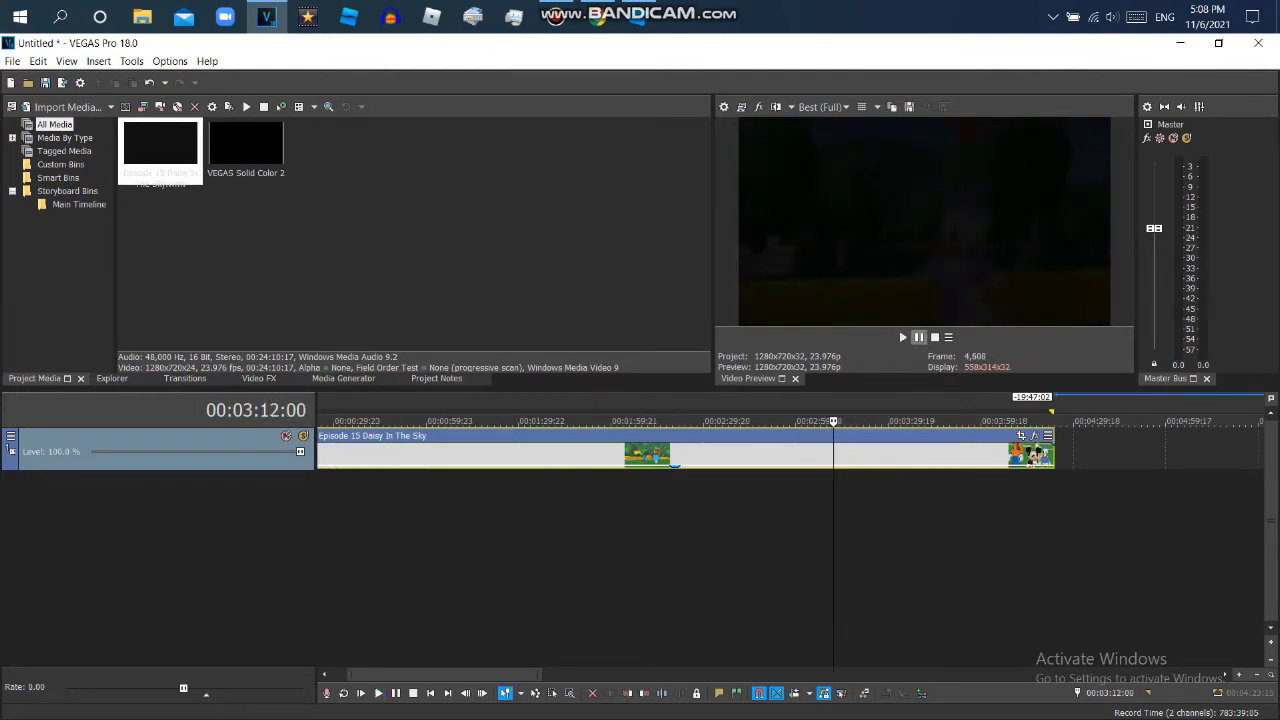
left_click(901, 334)
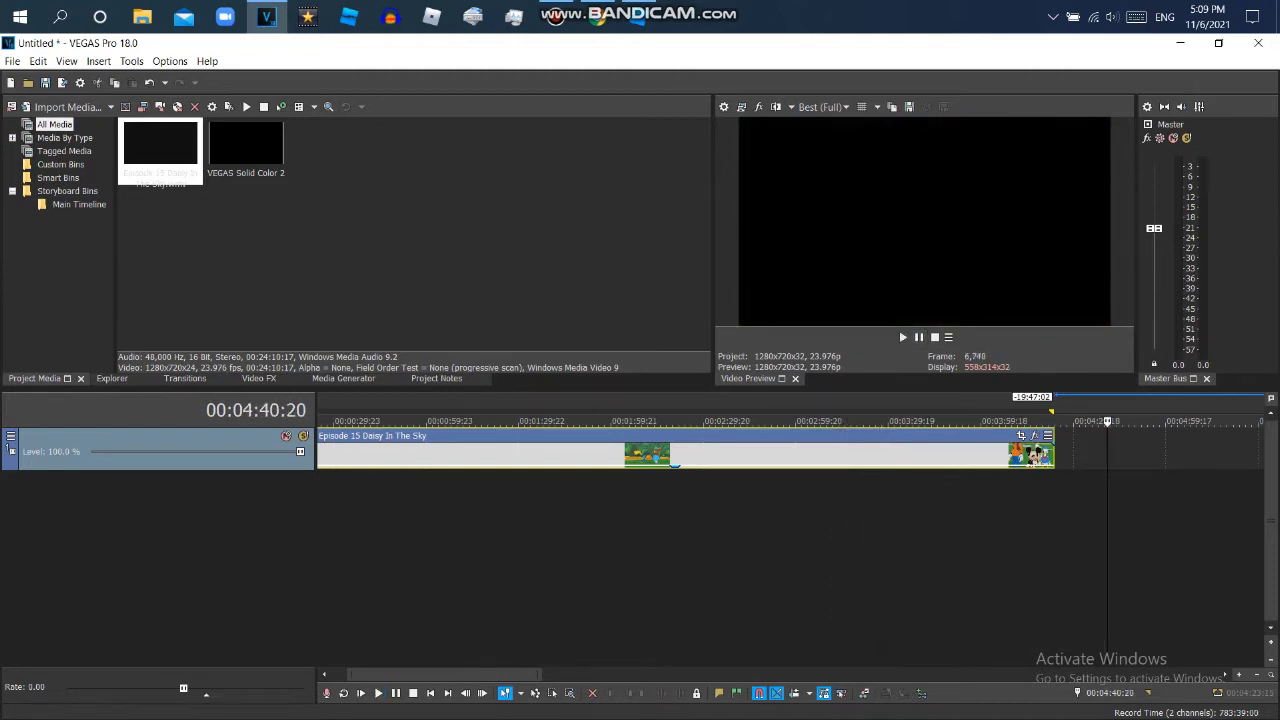
Switch to Roblox Studio and scale the block part up until it encloses Daisy Duck
right_click(557, 452)
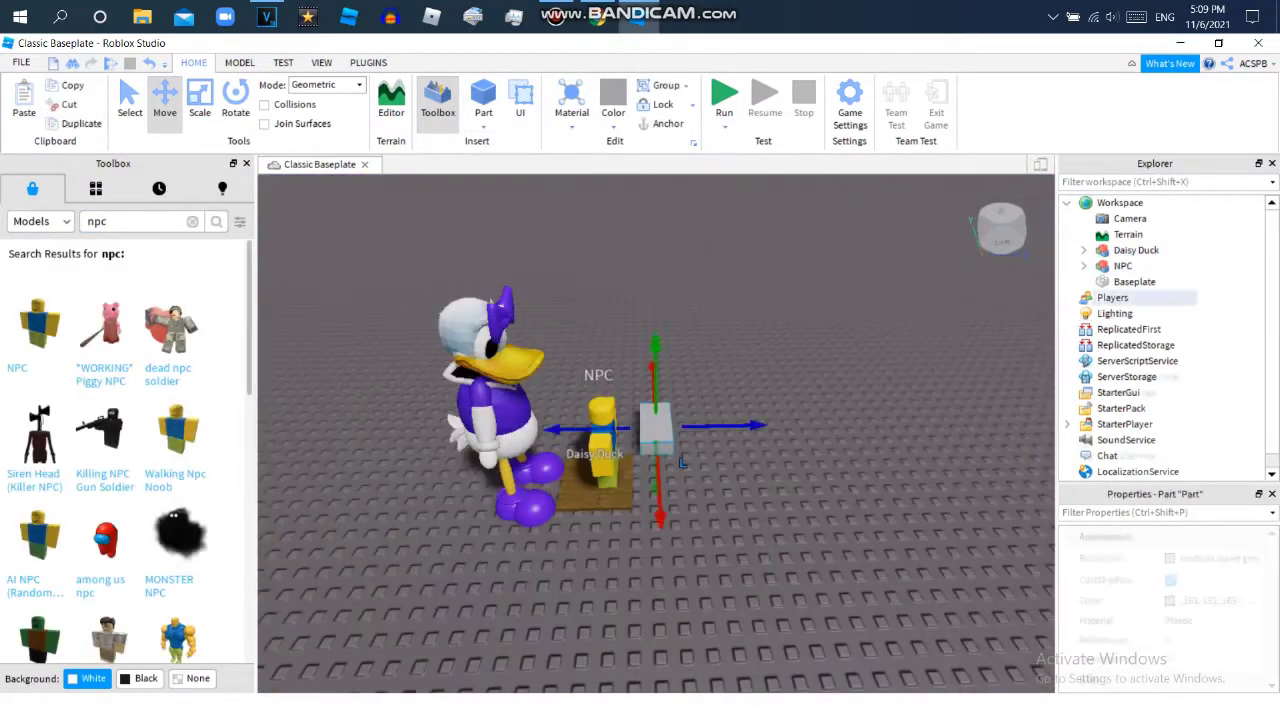
key("ctrl+3")
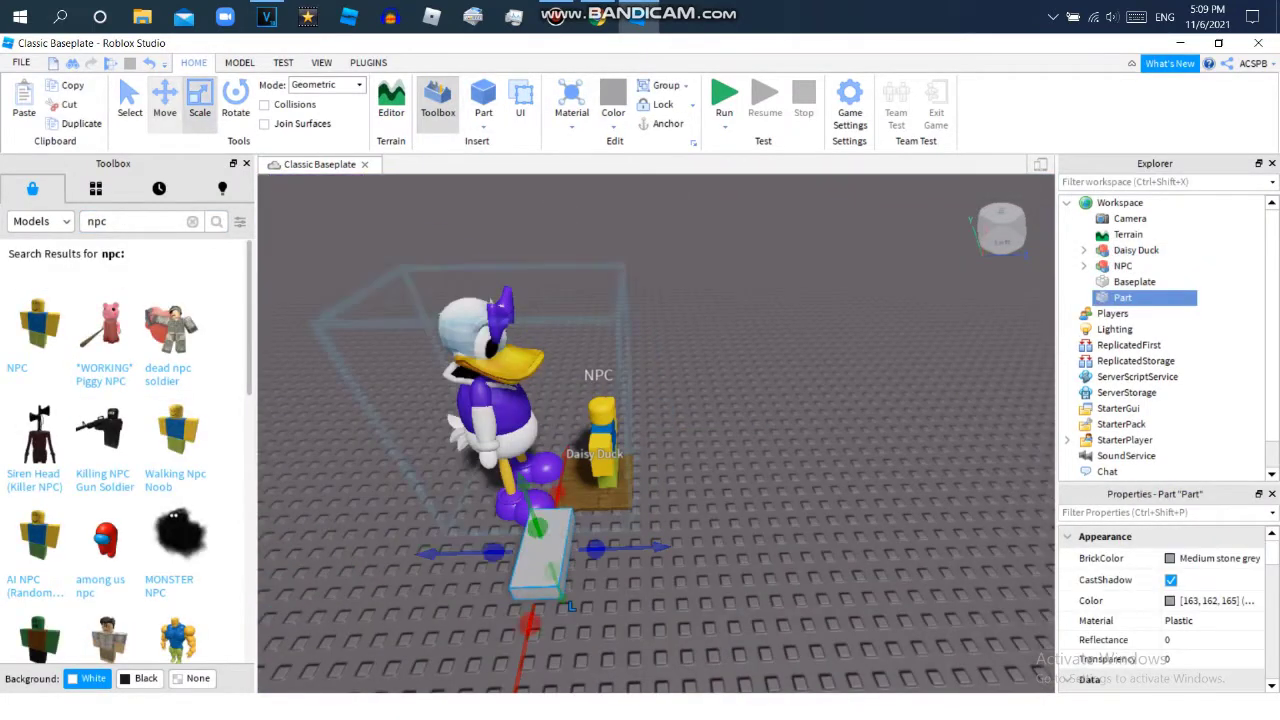
Search the Toolbox meshes for "cone"
left_click(40, 221)
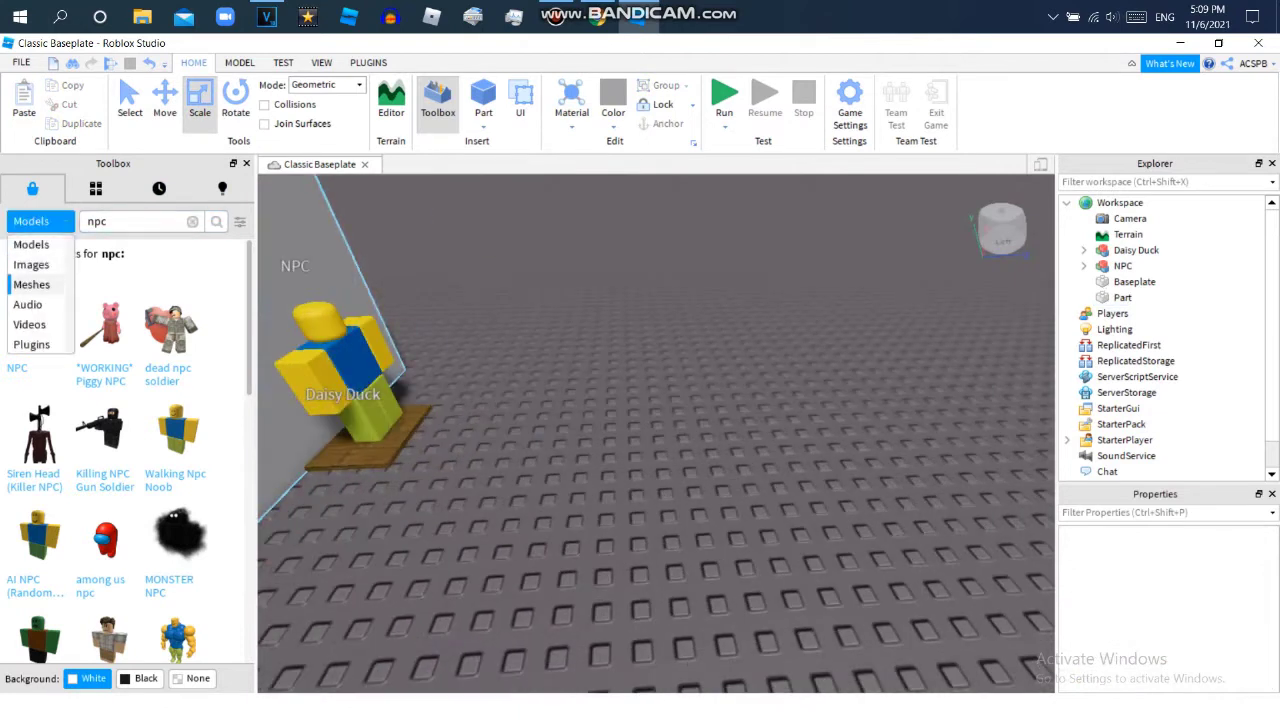
left_click(34, 286)
left_click(135, 221)
type("cone")
key("Return")
Insert a sphere part and a cone mesh, and place the cone on the sphere
left_click(483, 125)
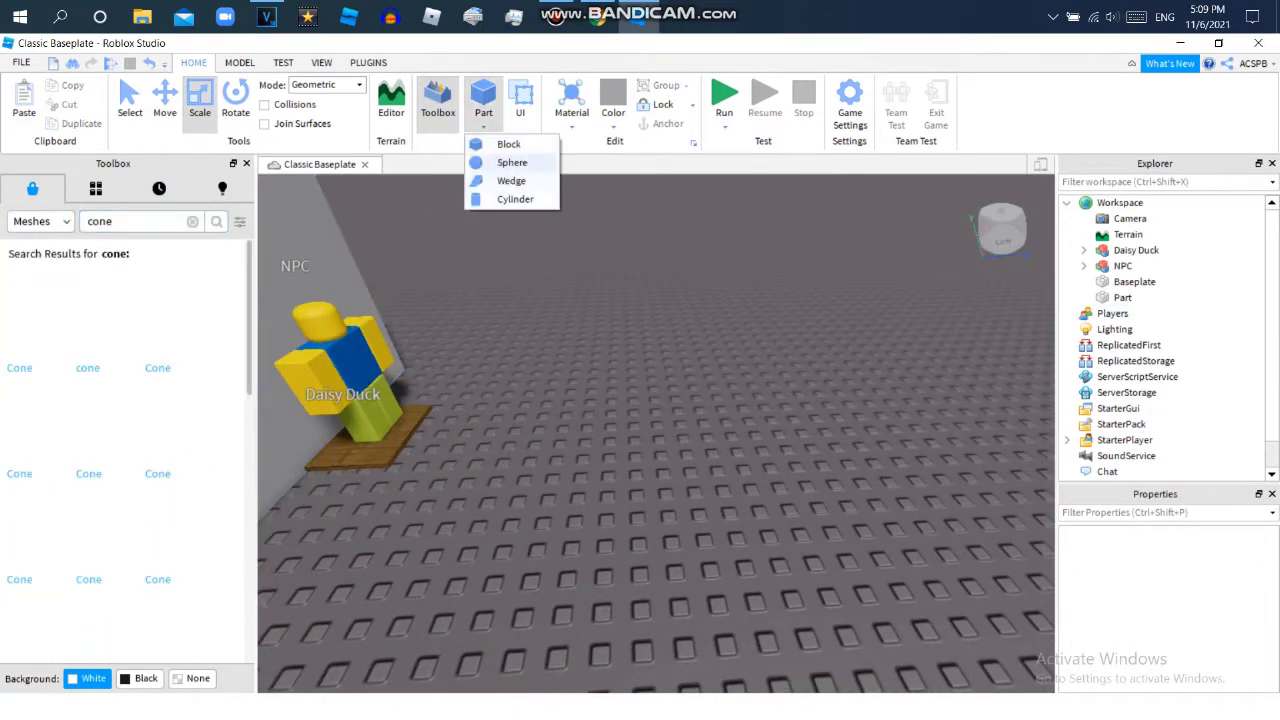
left_click(507, 160)
key("ctrl+2")
scroll(655, 430, "down", 5)
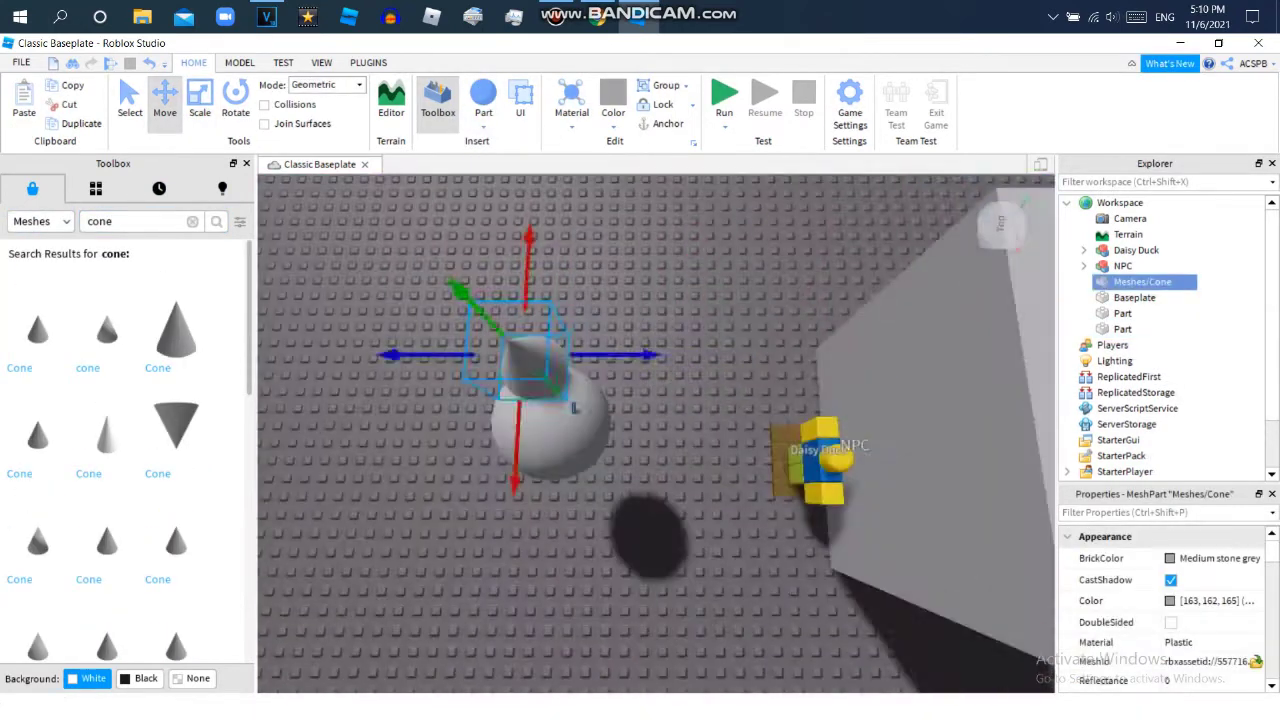
Copy the sphere's size and set the size of the block around Daisy Duck to 4, 4, 4
left_click(560, 440)
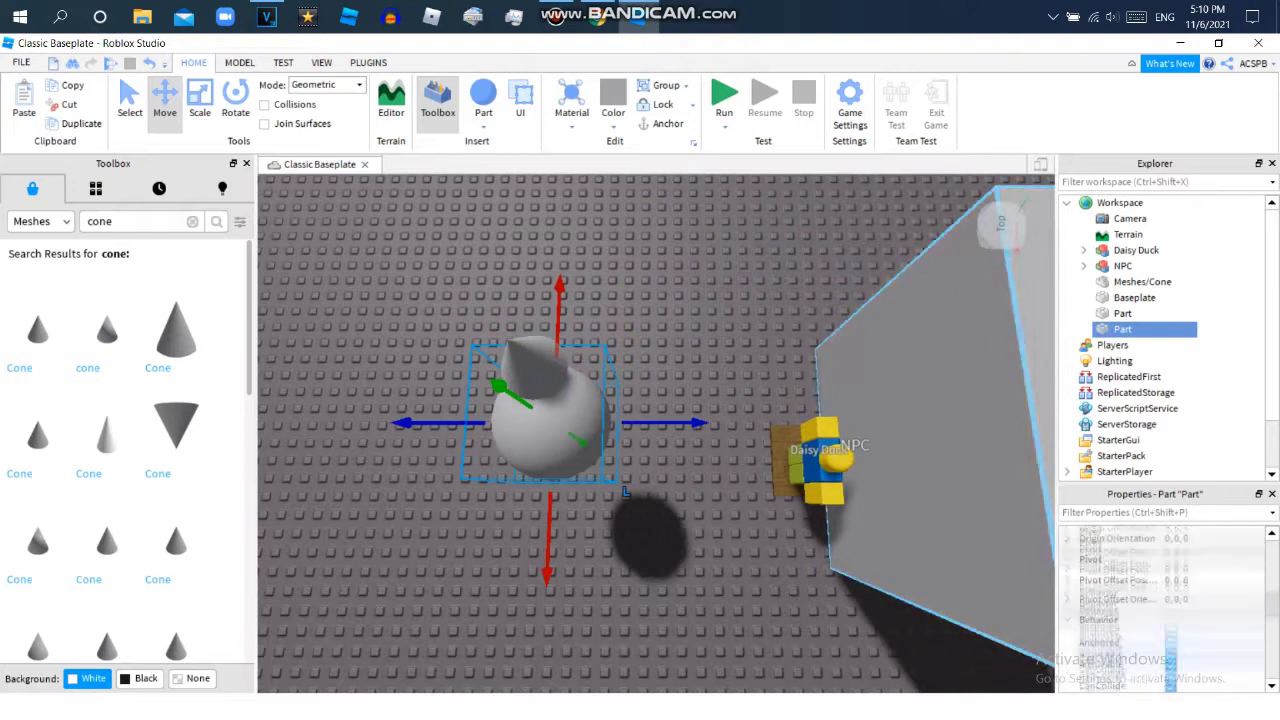
scroll(1160, 610, "down", 5)
left_click(1175, 610)
right_click(1175, 610)
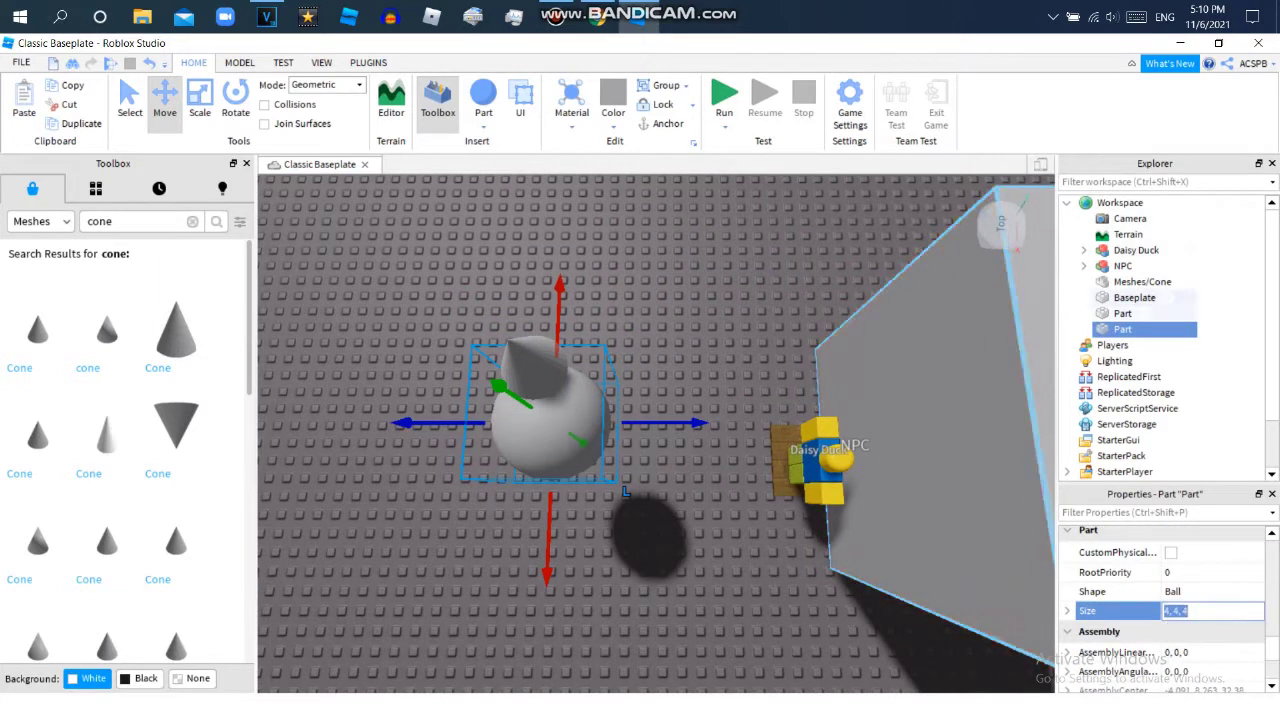
type("4,4,4")
key("Return")
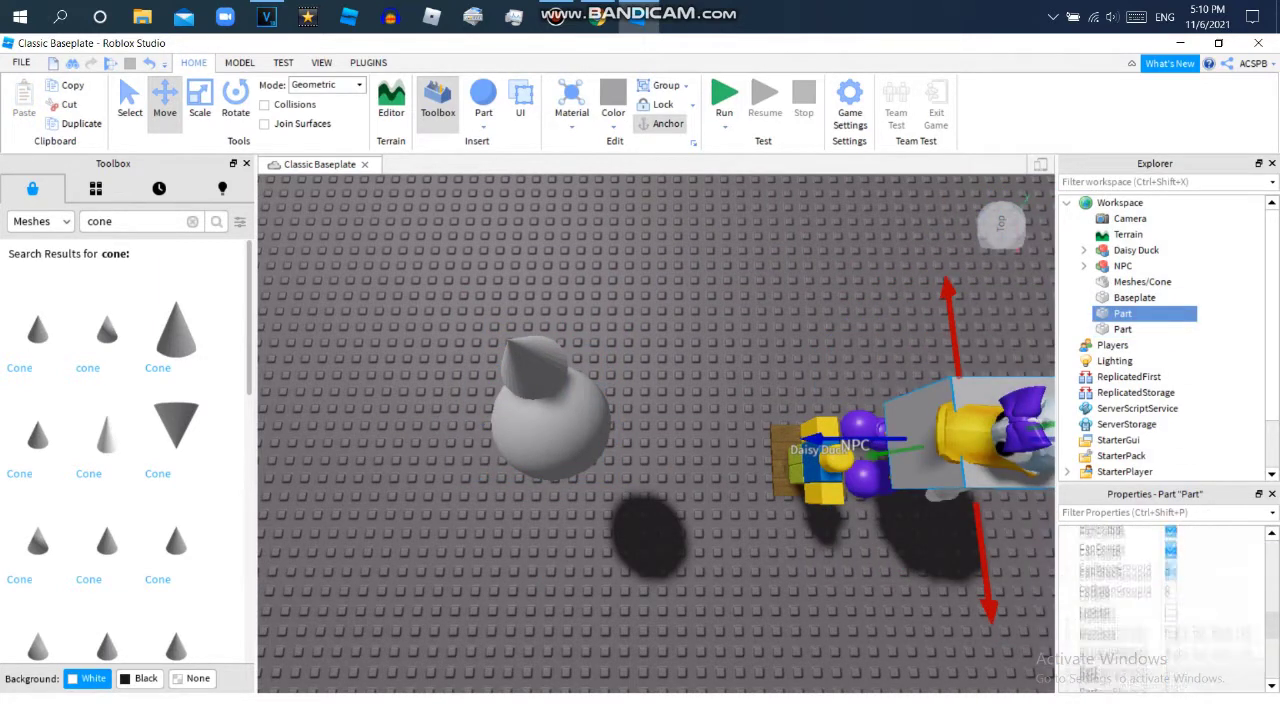
Resize the cone mesh to match the sphere's size
left_click(575, 408)
key("f")
right_click_drag(700, 400, 772, 450)
scroll(1165, 610, "down", 5)
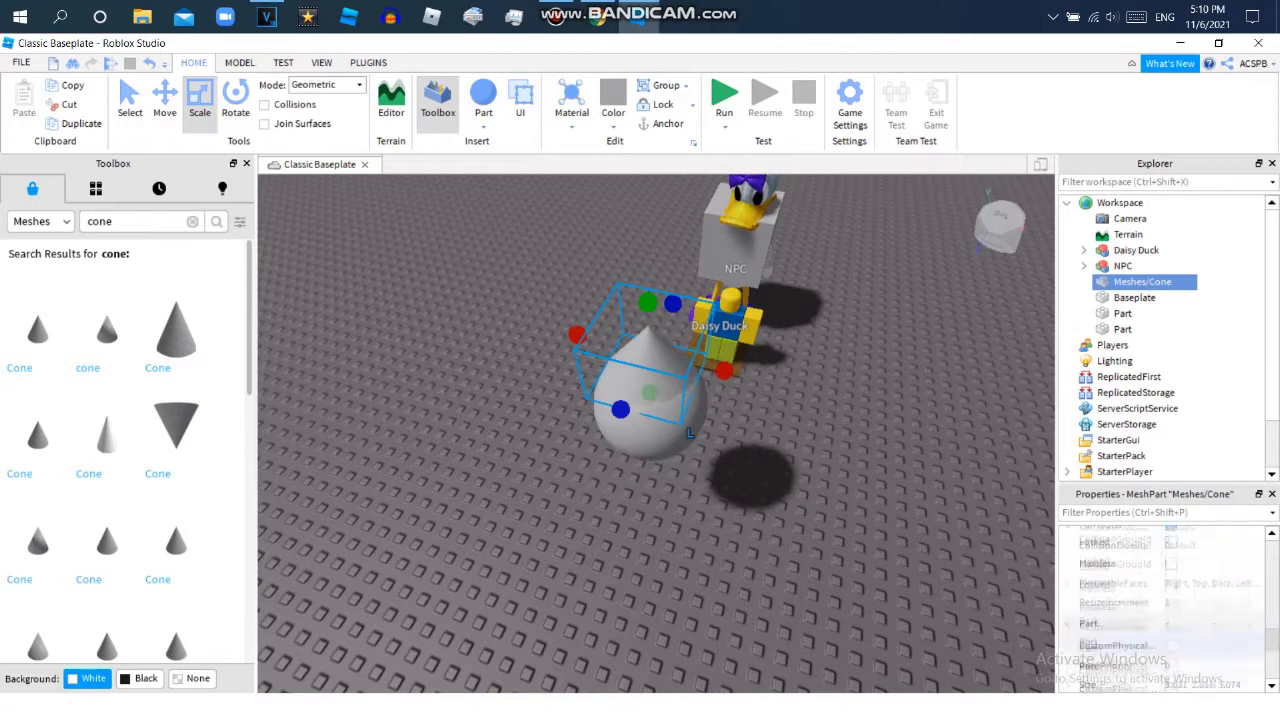
key("Return")
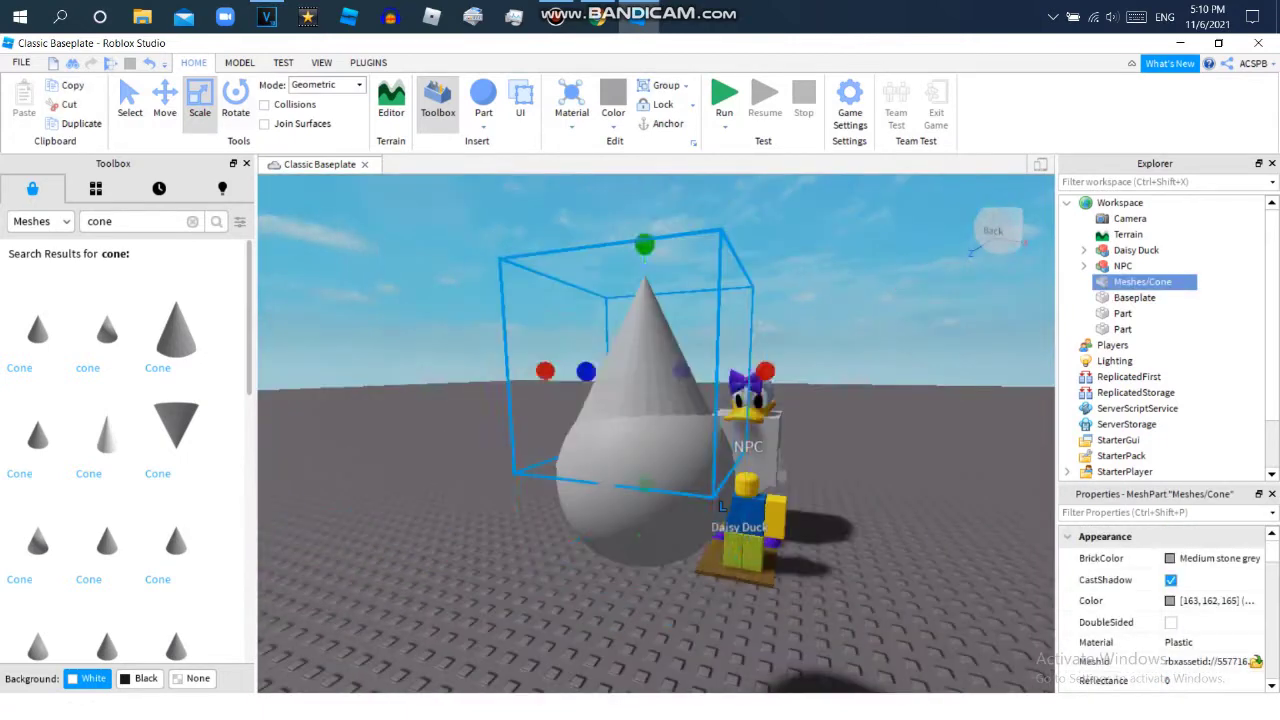
Raise the cone slightly on the sphere and select the sphere to use its position
key("ctrl+2")
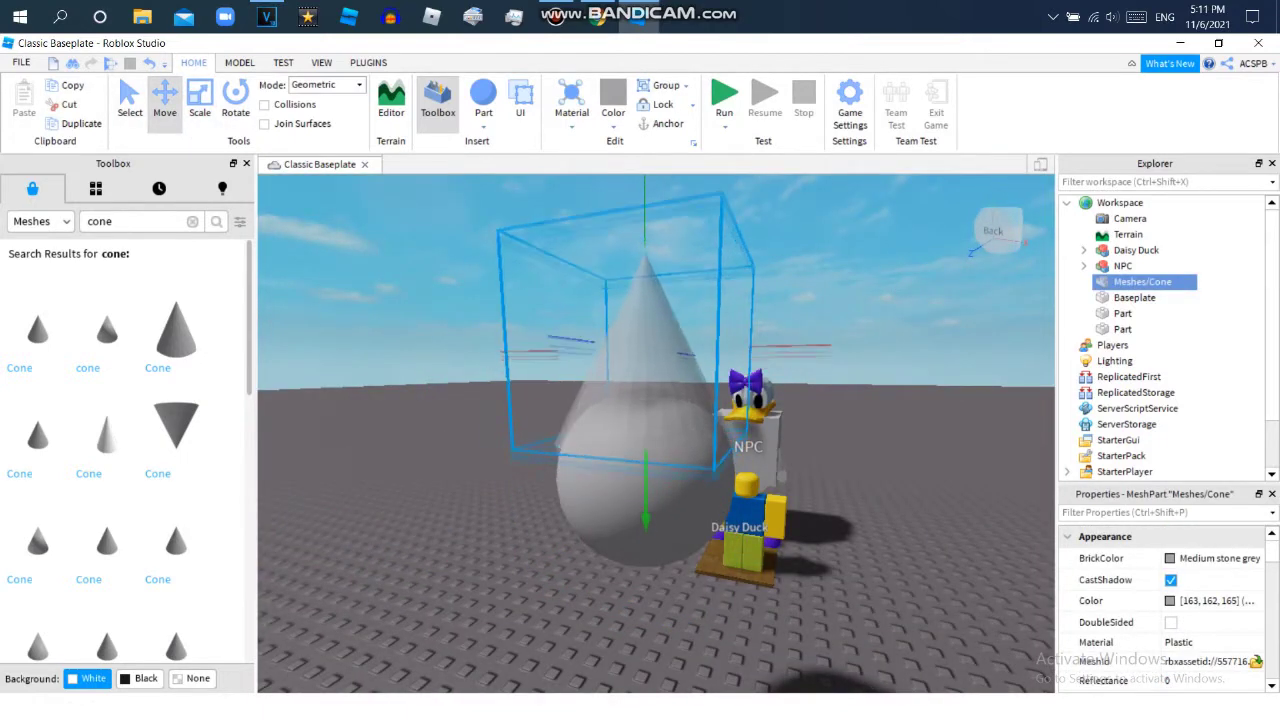
key("f")
left_click(628, 560)
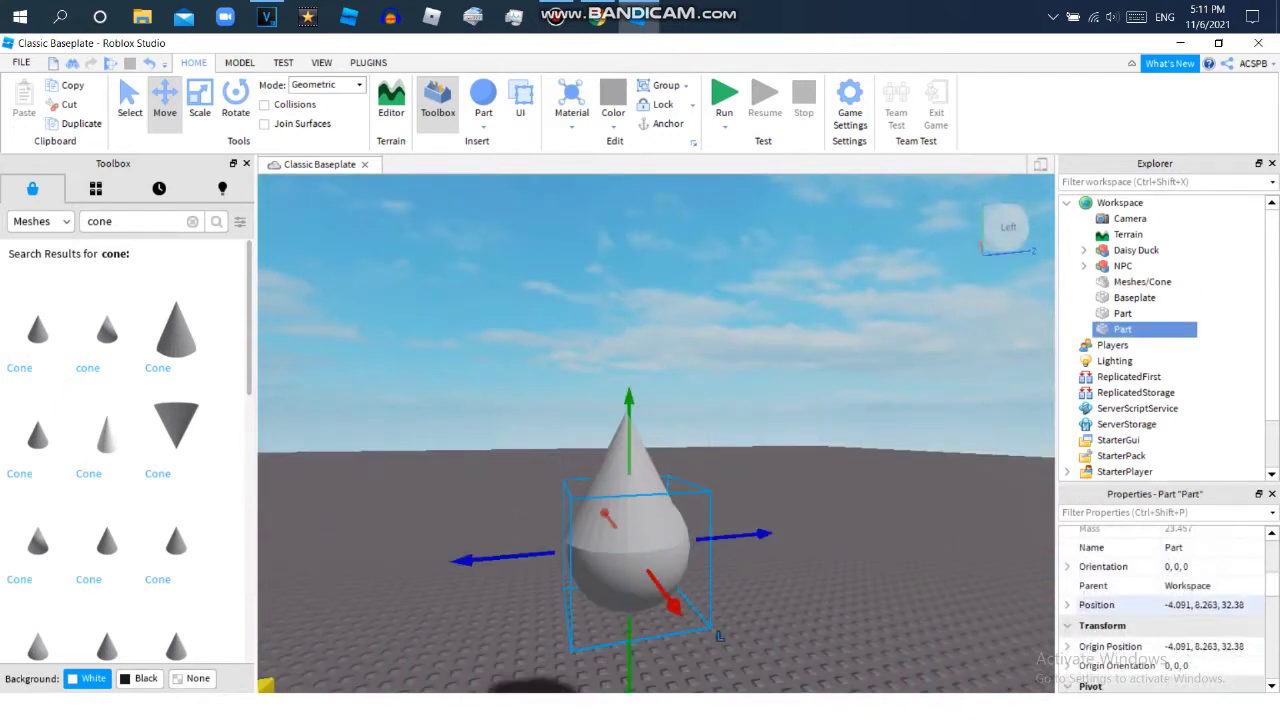
Enlarge the block around Daisy Duck again and align the cone mesh centrally over the sphere
key("Return")
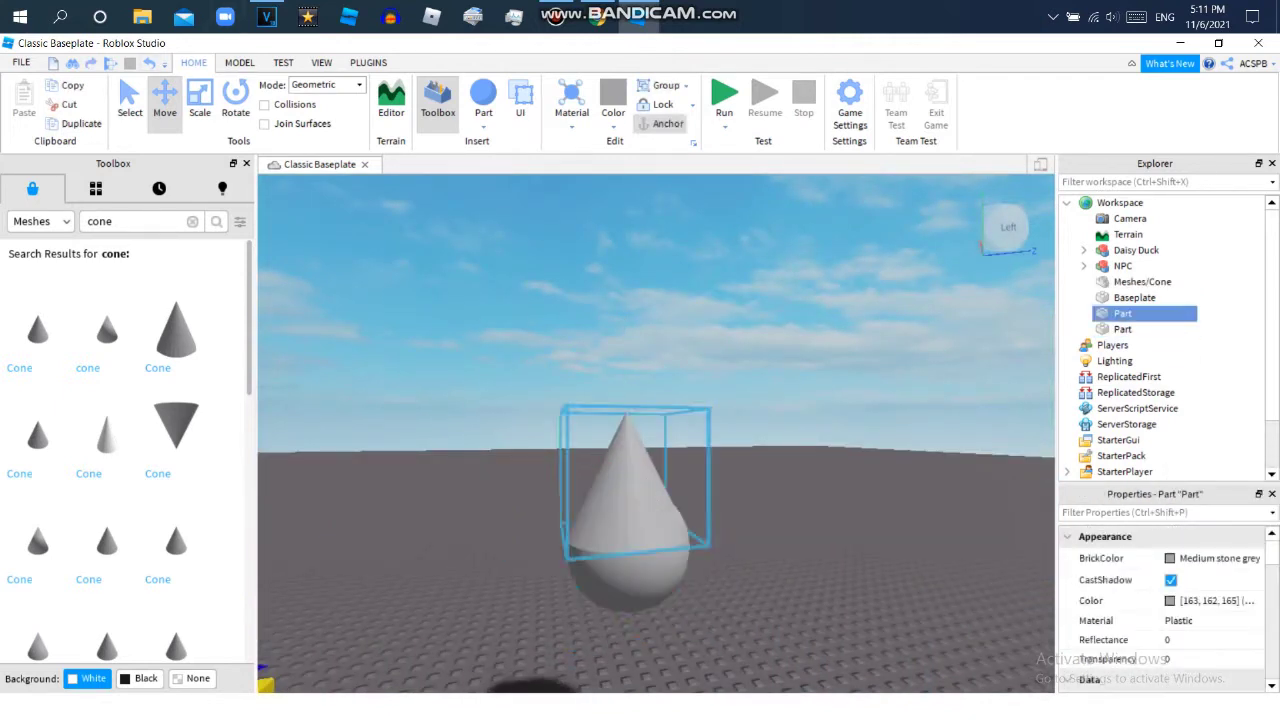
key("s")
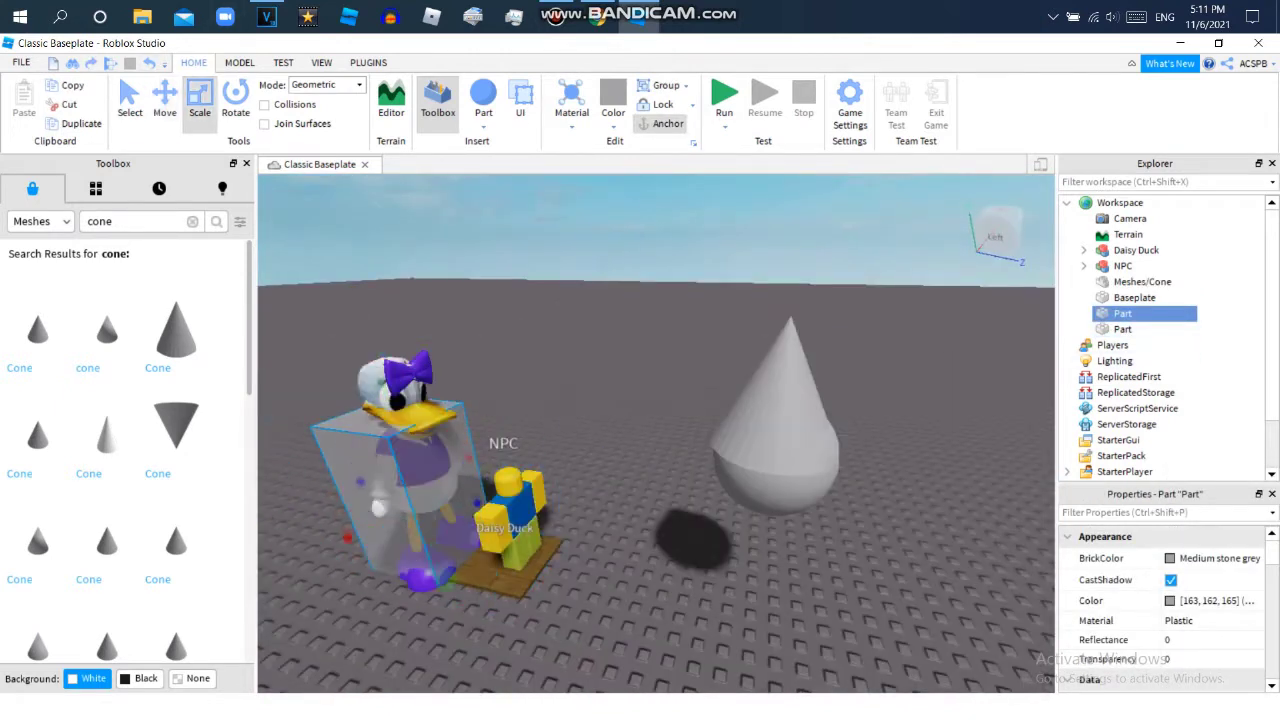
left_click(860, 492)
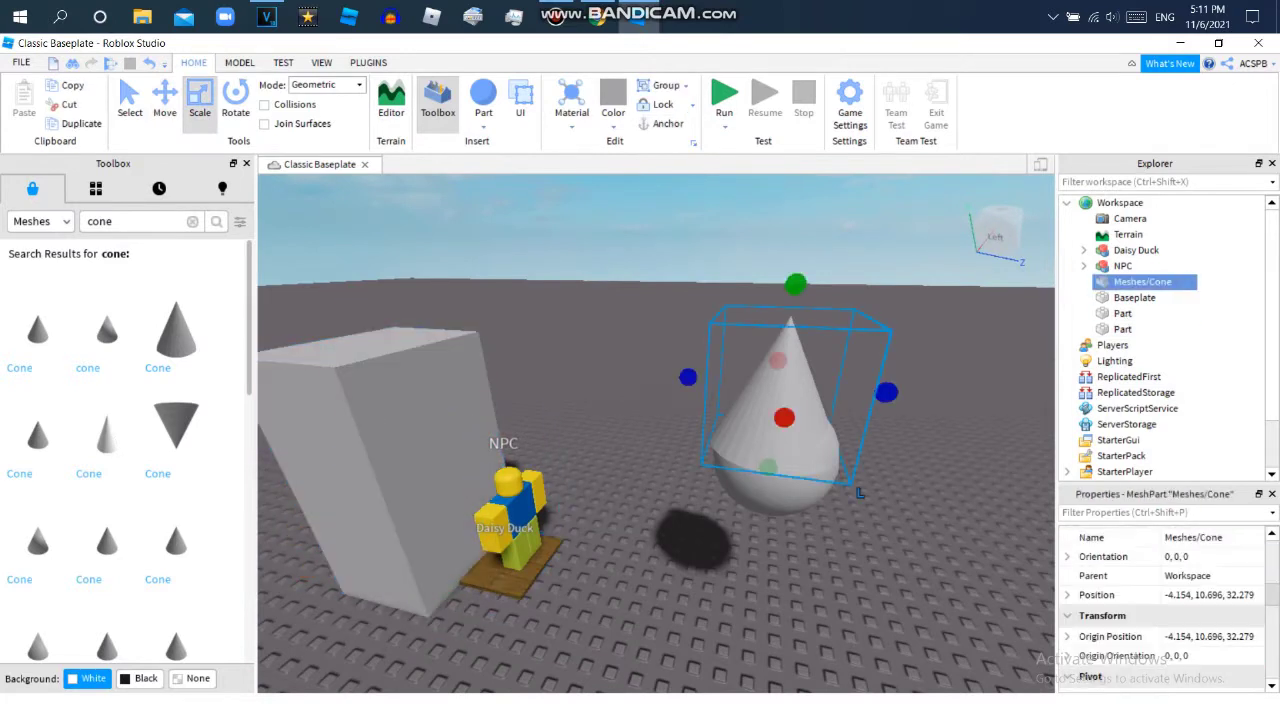
key("Return")
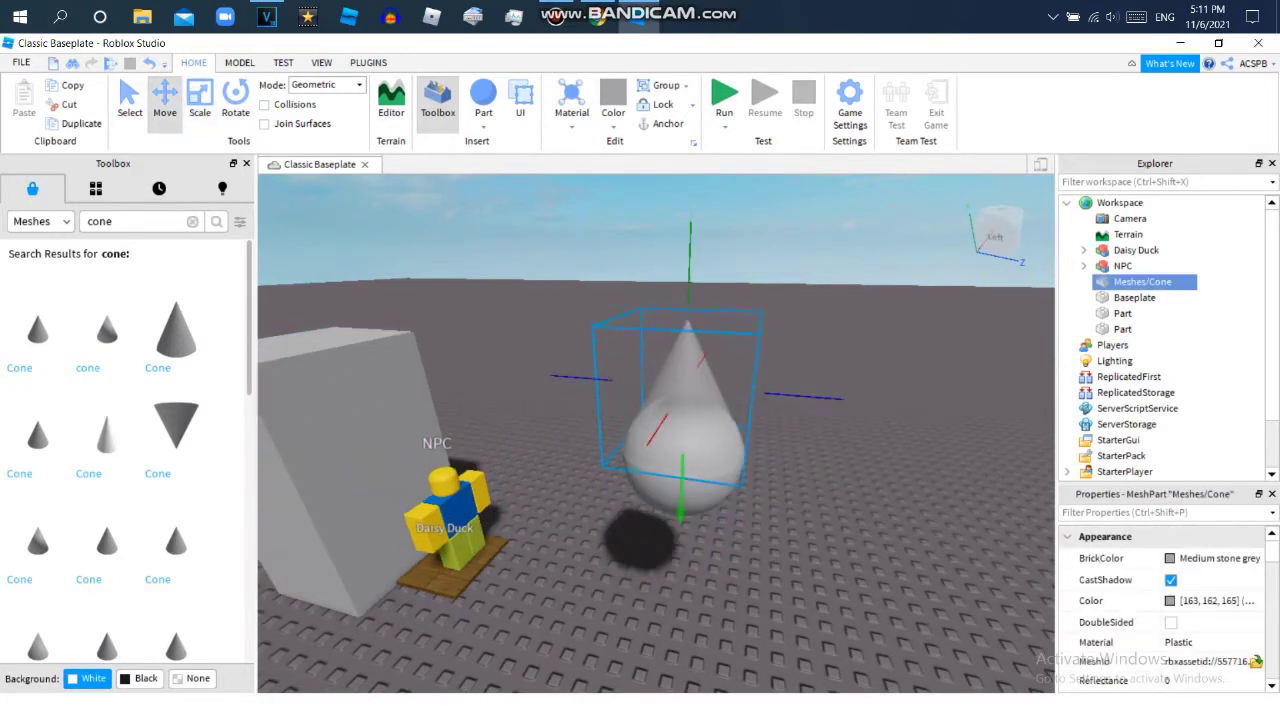
Rotate the cone and sphere together upside down so that the cone points at the ground
key("s")
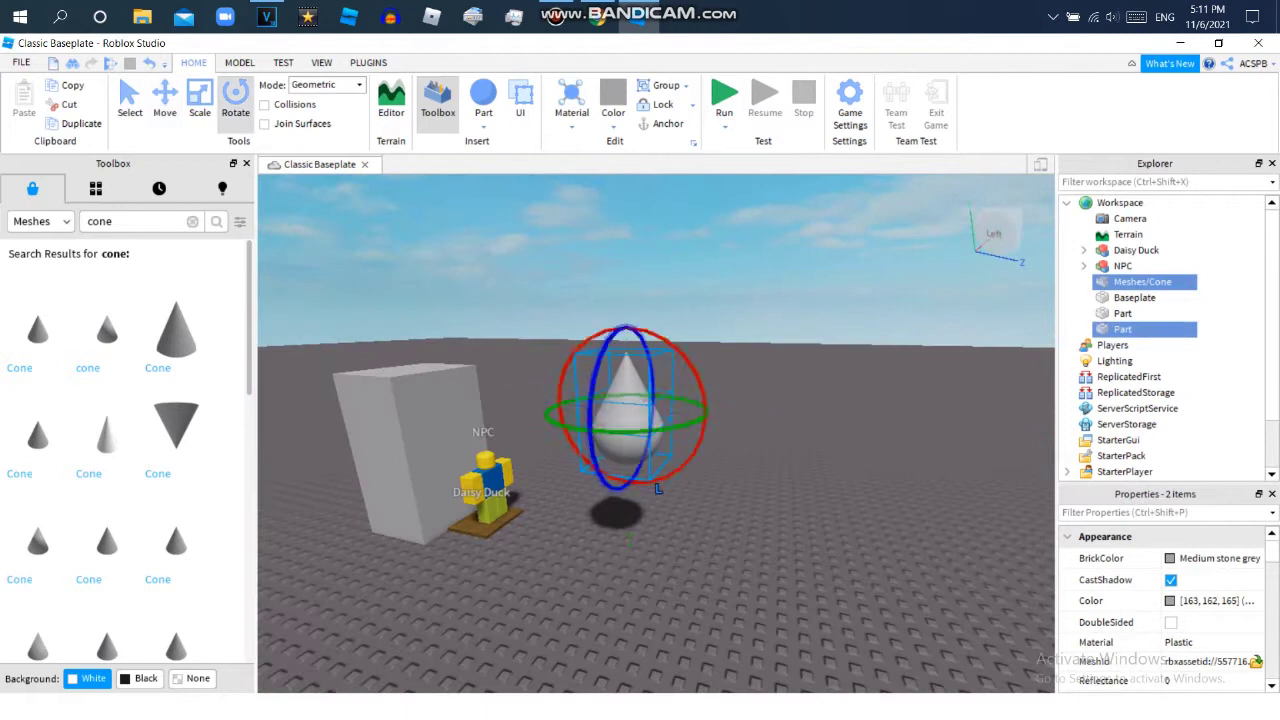
scroll(657, 488, "up", 5)
left_click(680, 486)
Enlarge the sphere, flatten the cone, and adjust the sphere's placement on the cone to form a balloon shape
key("ctrl+3")
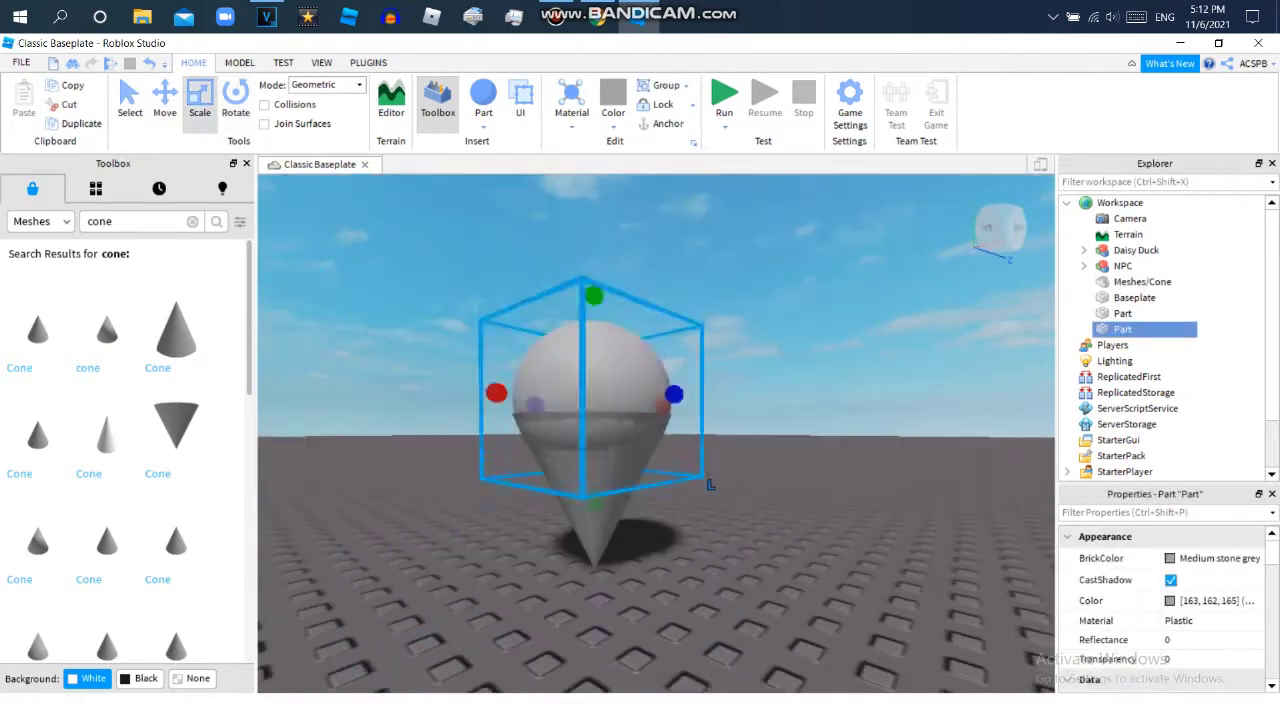
key("Escape")
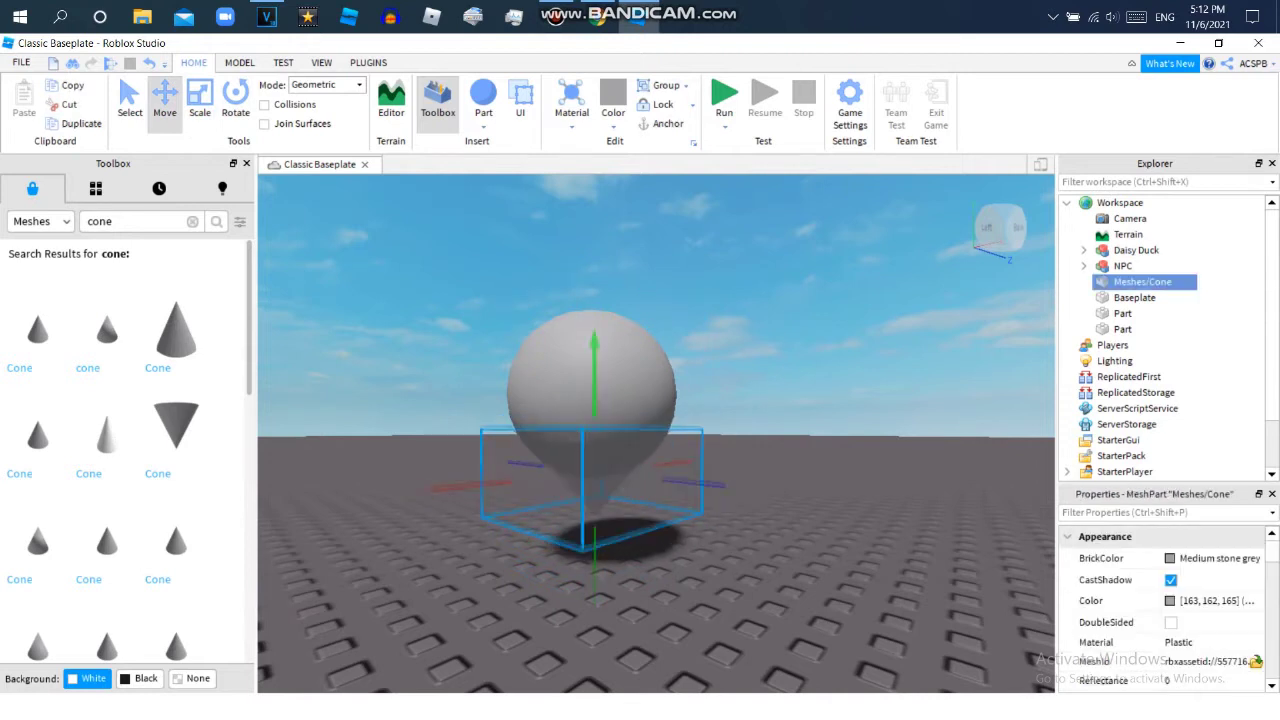
left_click(592, 465)
scroll(592, 465, "up", 4)
left_click(650, 330, "ctrl")
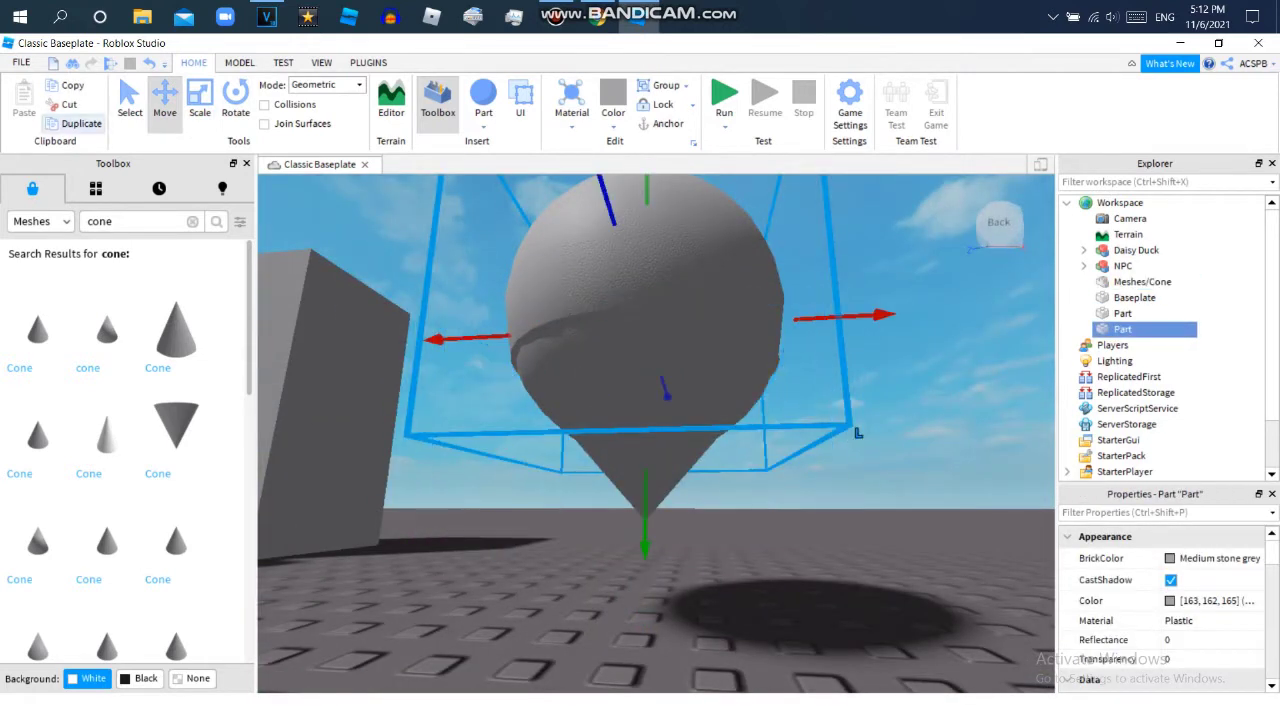
key("f")
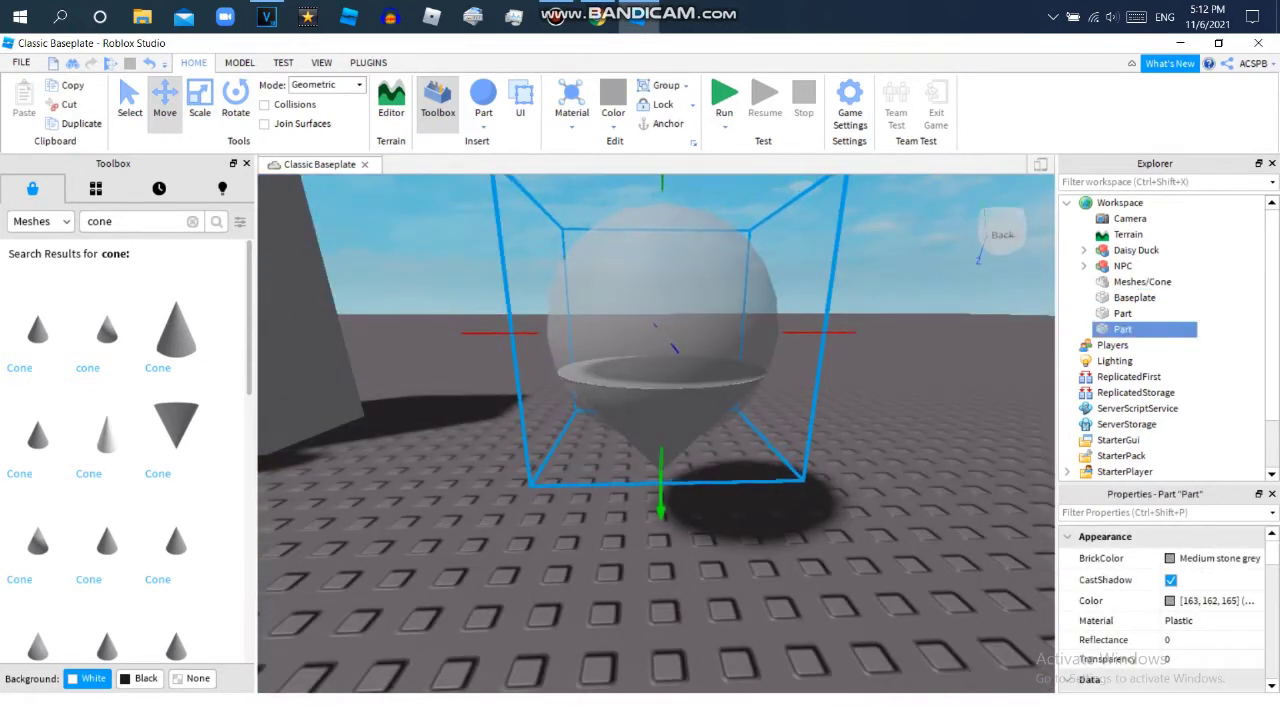
Duplicate the cone mesh and enlarge the copy into a wide disc with the sphere at its centre
scroll(655, 330, "down", 5)
key("ctrl+d")
key("ctrl+3")
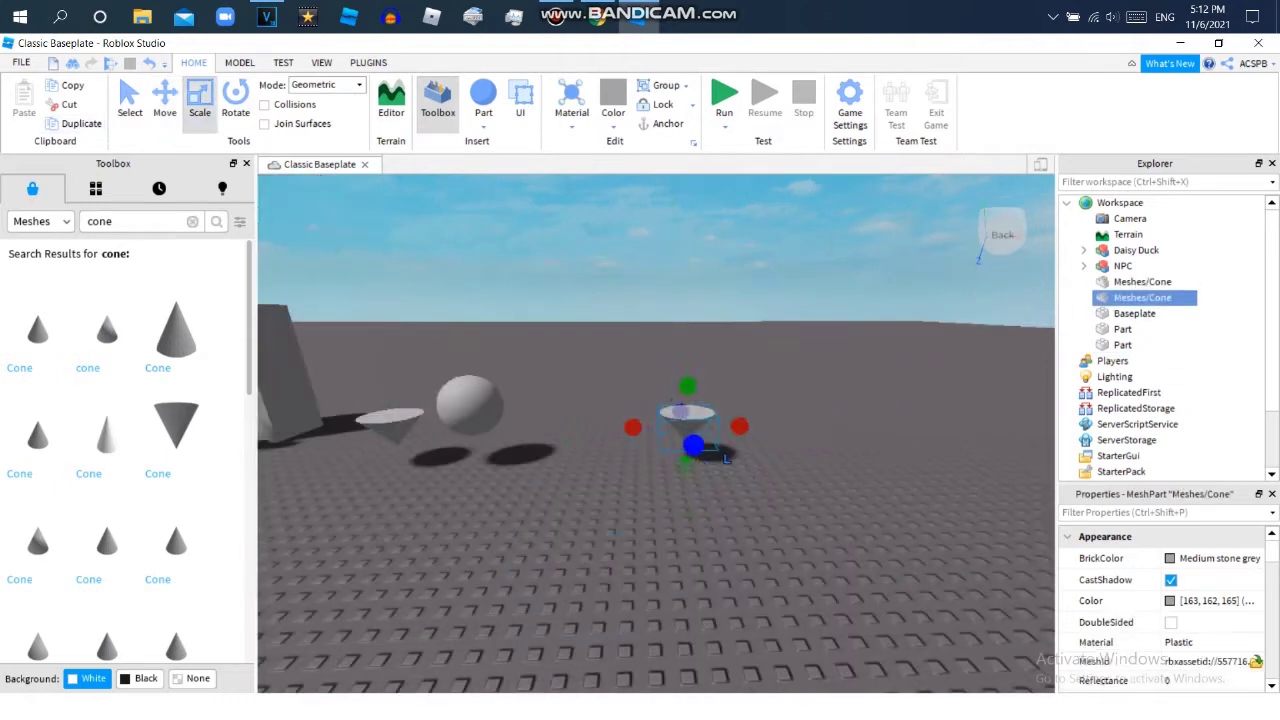
left_click_drag(770, 538, 900, 570)
key("ctrl+2")
left_click(545, 420)
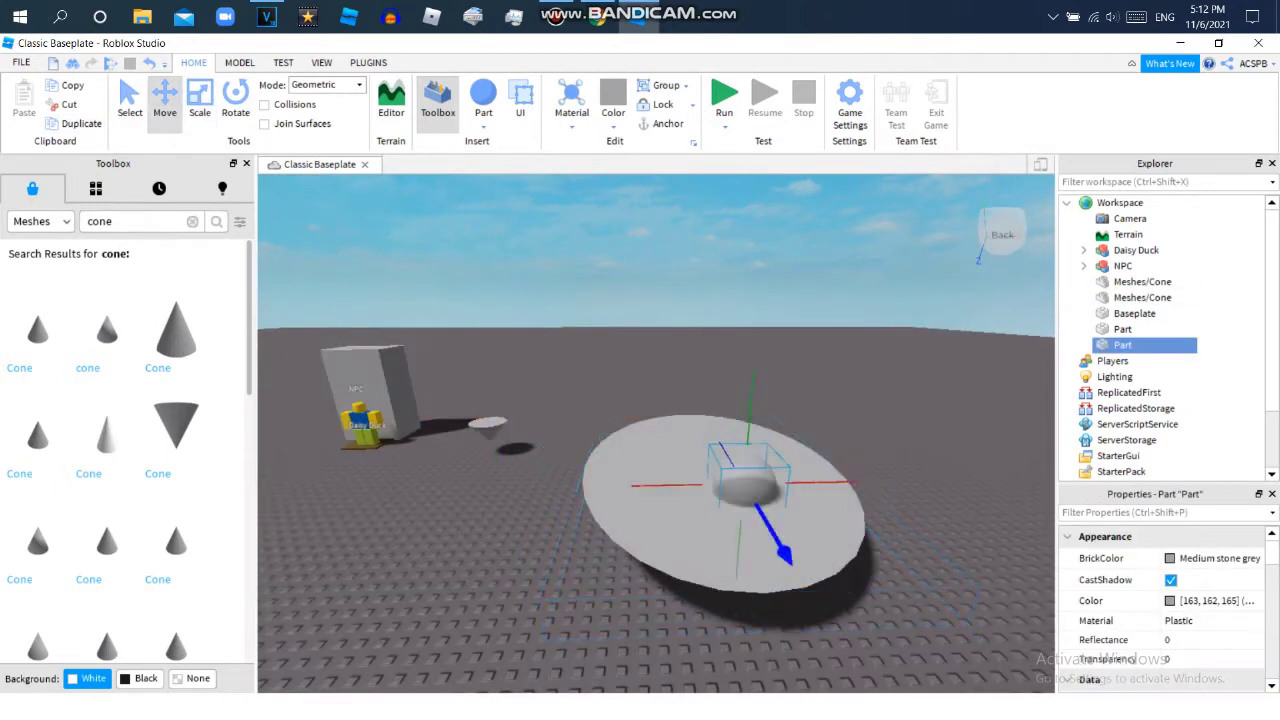
Try to negate the enlarged cone mesh
left_click(720, 540)
left_click(239, 62)
left_click(767, 100)
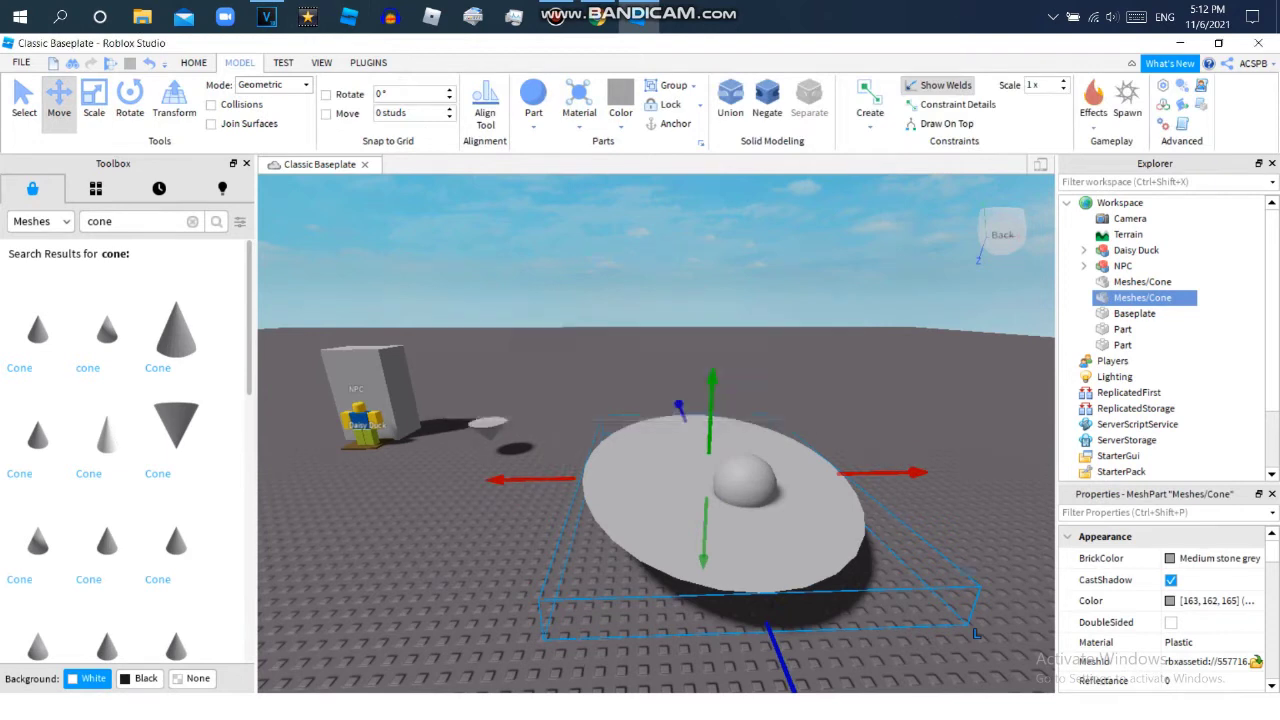
Add a negated block stretched over the sphere's lower part in place of the enlarged cone copy
right_click_drag(975, 632, 680, 495)
key("ctrl+v")
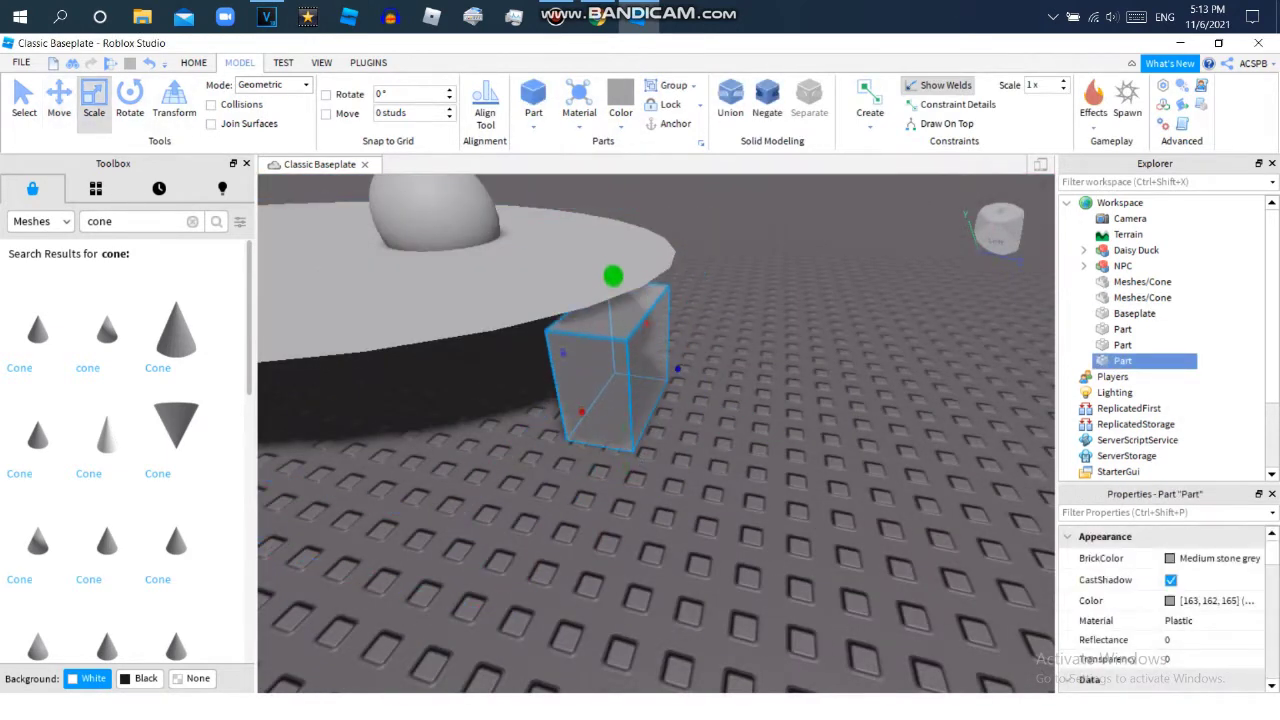
key("ctrl+shift+n")
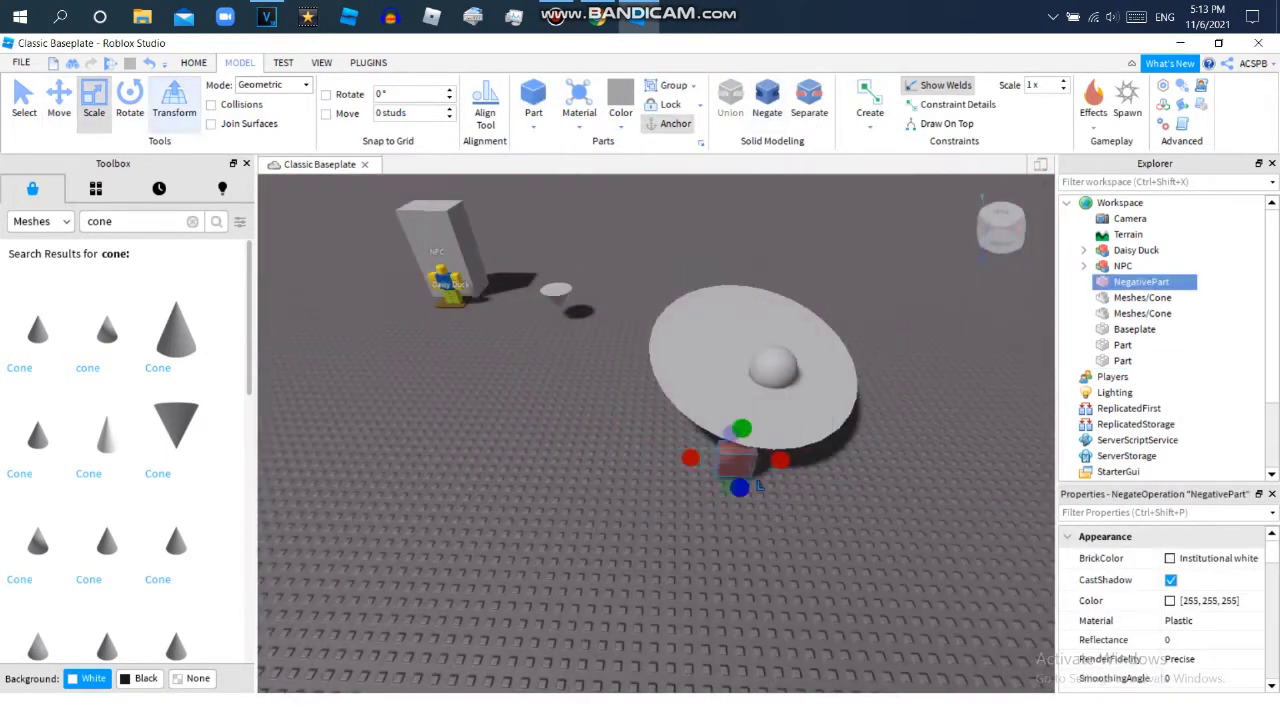
key("ctrl+shift+n")
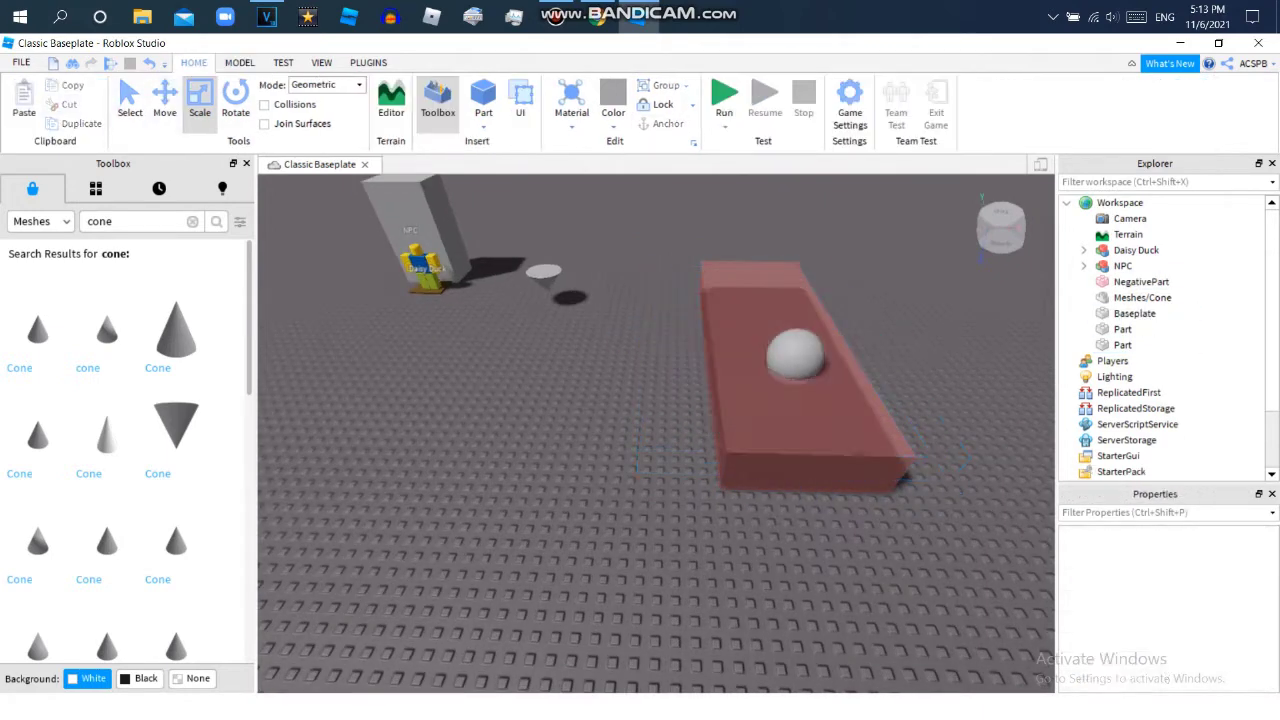
Union the sphere with the negated block to trim its underside, and move the result back over the cone
key("ctrl+shift+g")
key("ctrl+2")
key("f")
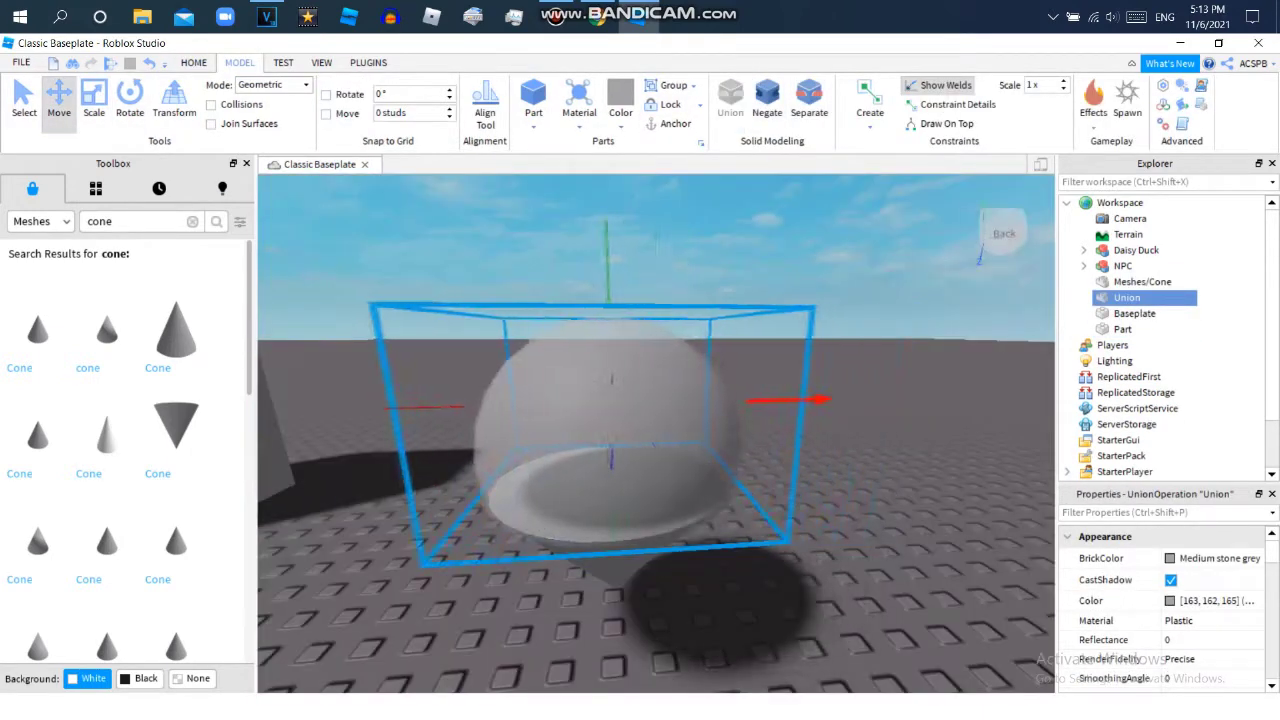
Position and scale the trimmed sphere to sit flush on the inverted cone
right_click_drag(640, 430, 700, 430)
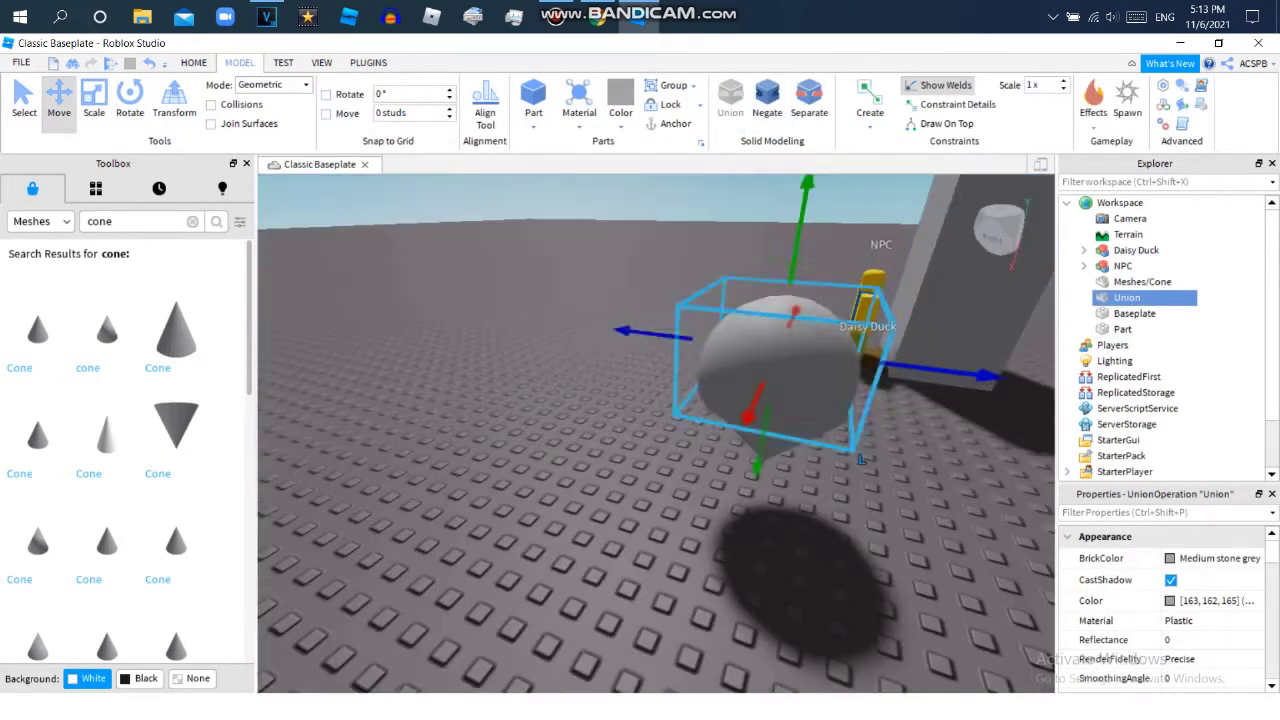
key("f")
key("ctrl+3")
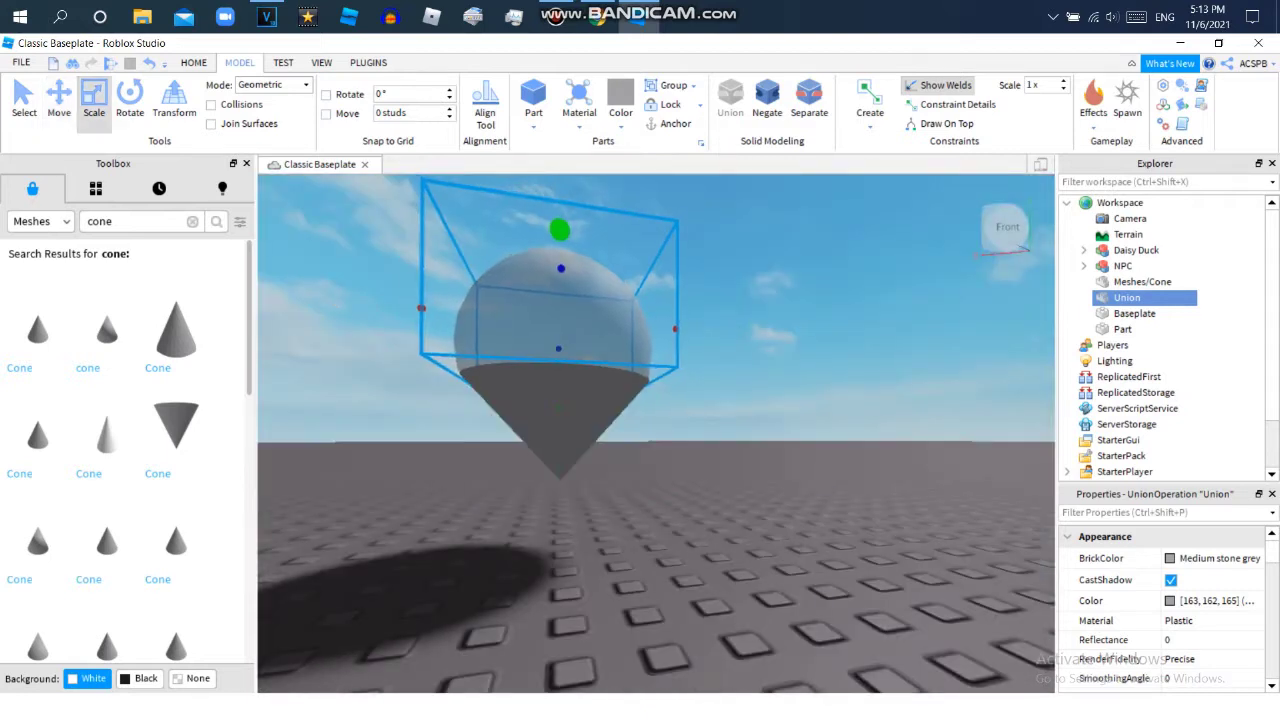
left_click(1142, 281)
key("f")
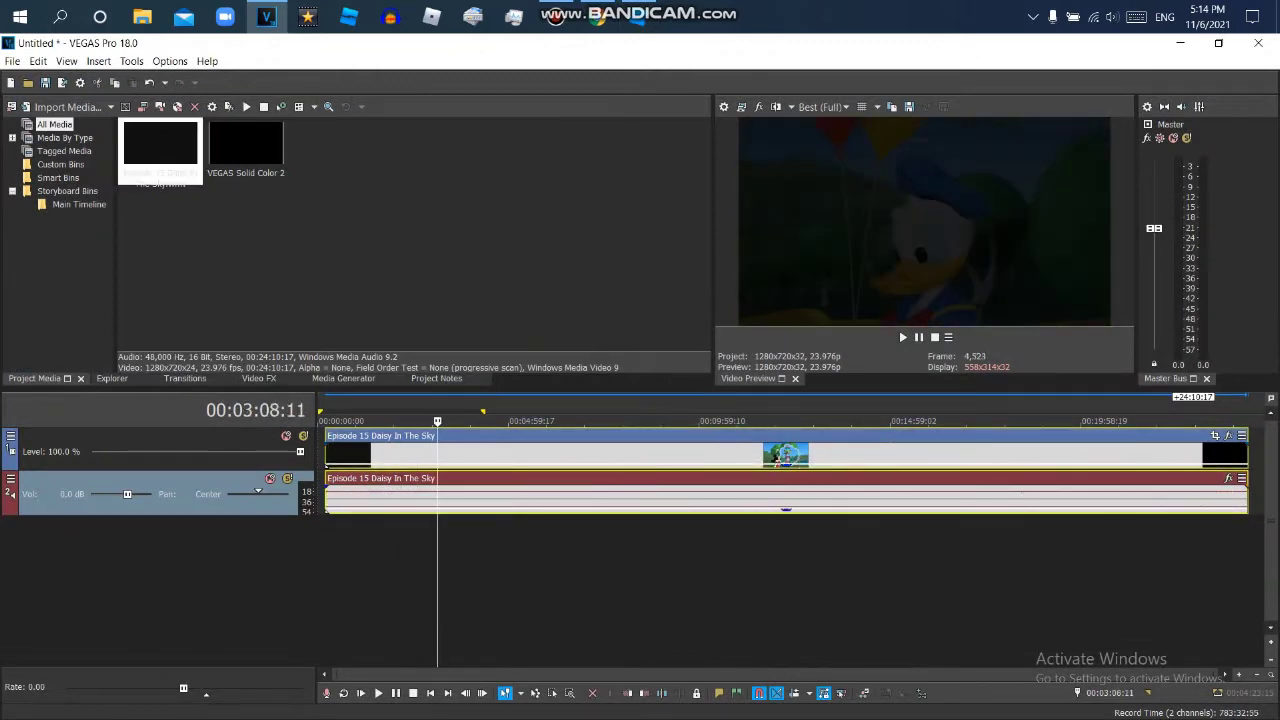
Review the Daisy In The Sky balloon scene around 00:03:08 to 00:03:14, and switch back to Roblox Studio
key("j")
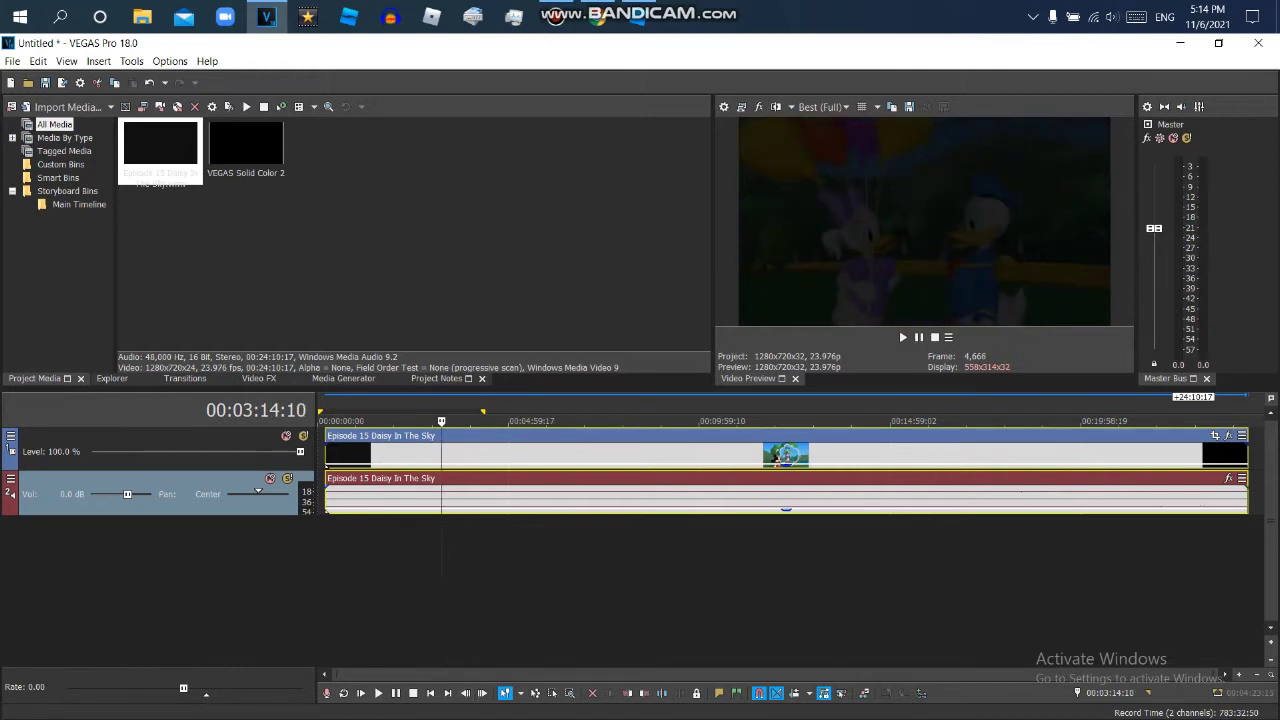
right_click(745, 455)
right_click(716, 455)
key("alt+Tab")
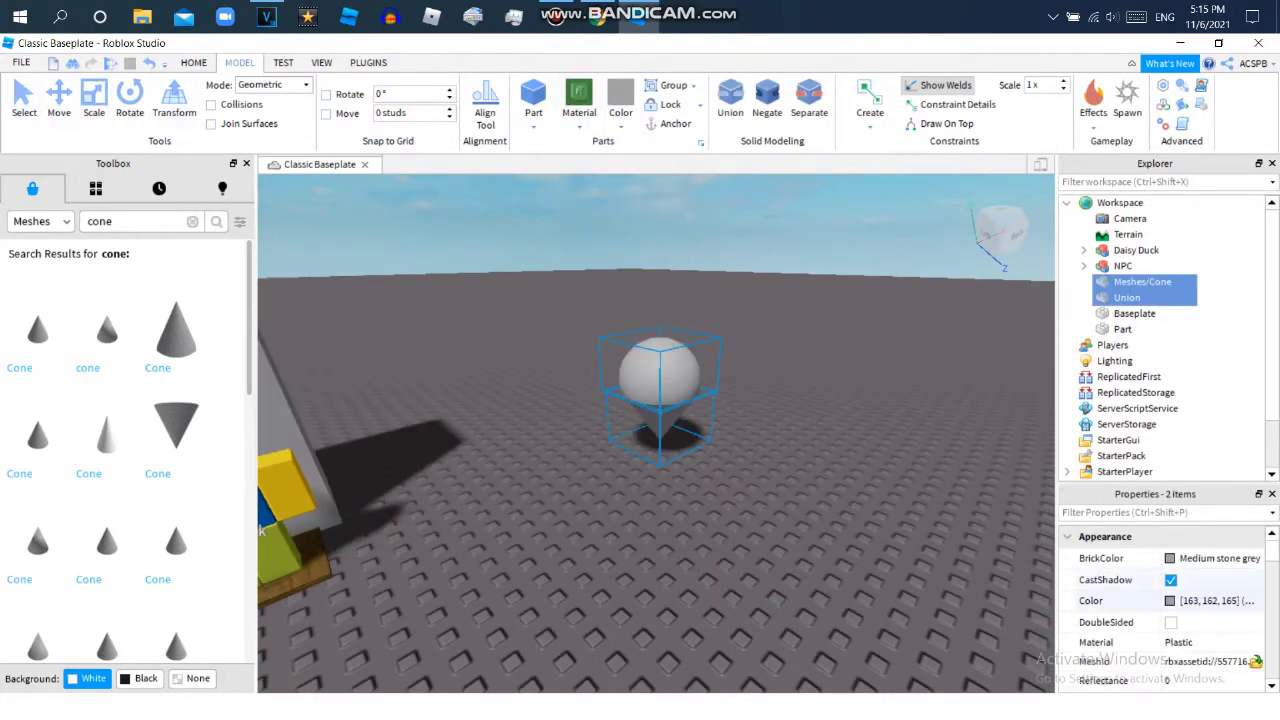
Set the transparency of the cone and trimmed sphere to 0.6 and their material to Metal
scroll(1160, 606, "down", 1)
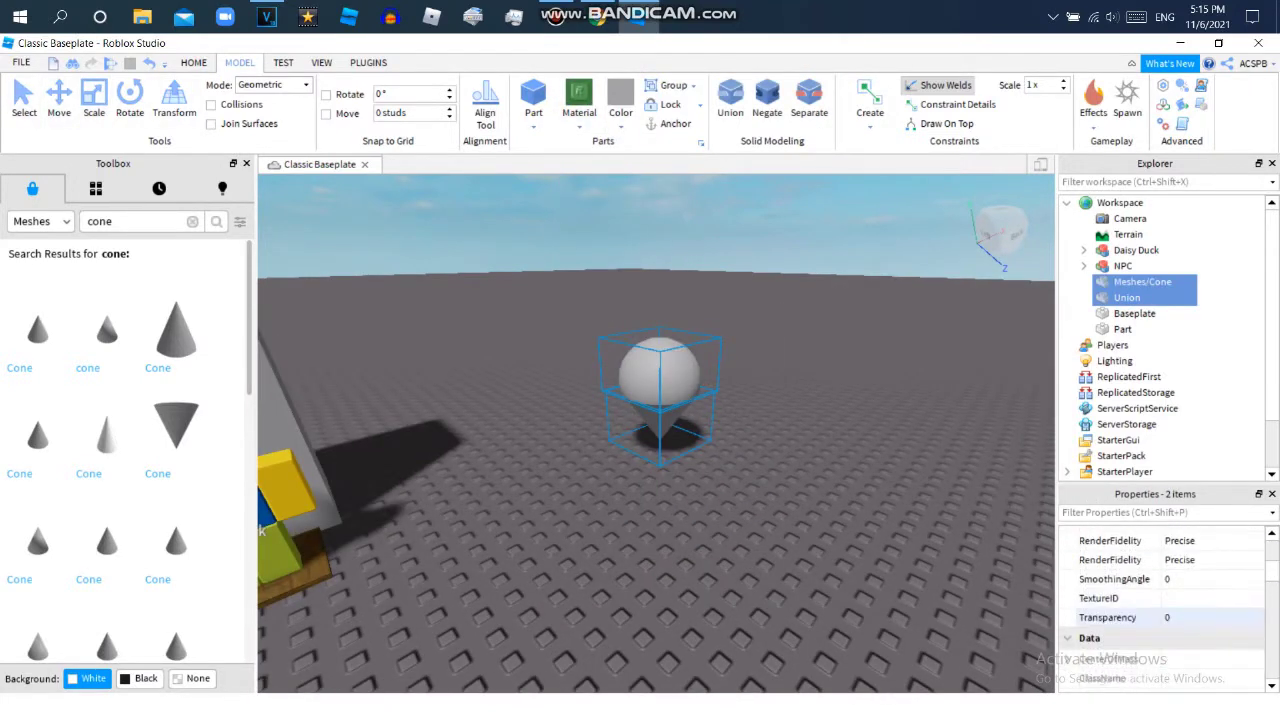
left_click_drag(1241, 617, 1253, 617)
key("f")
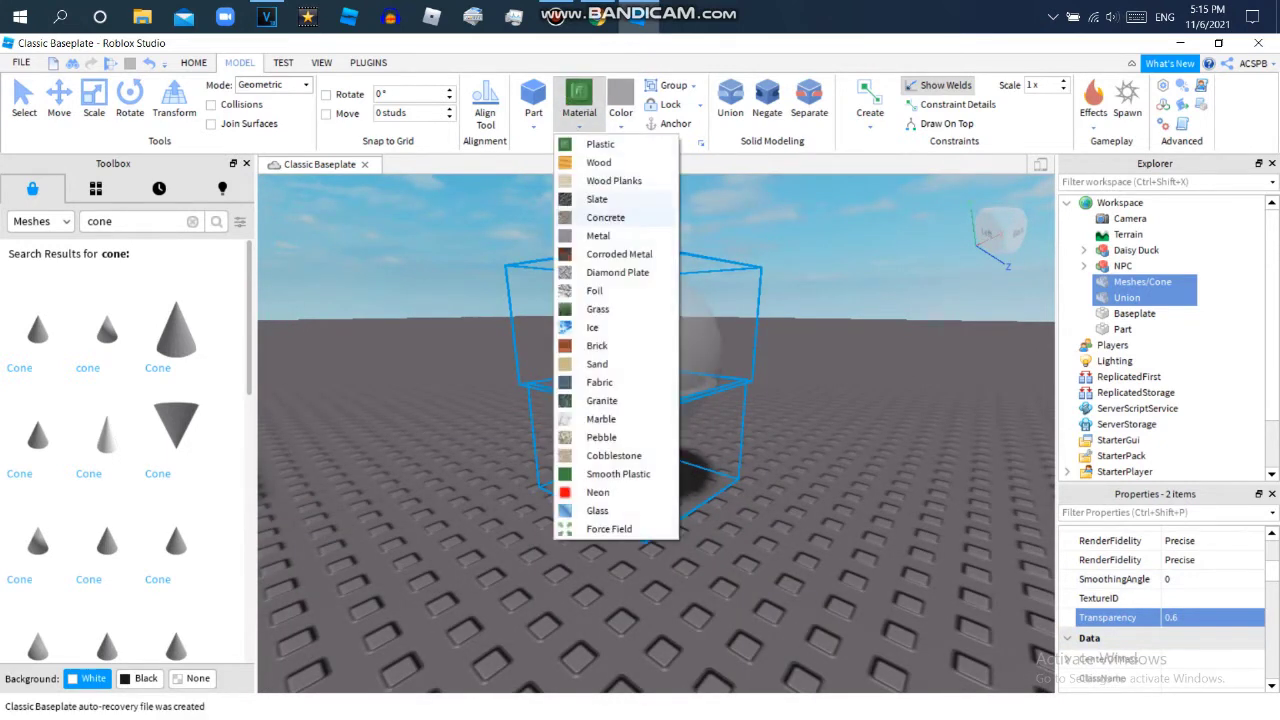
left_click(598, 235)
key("ctrl+2")
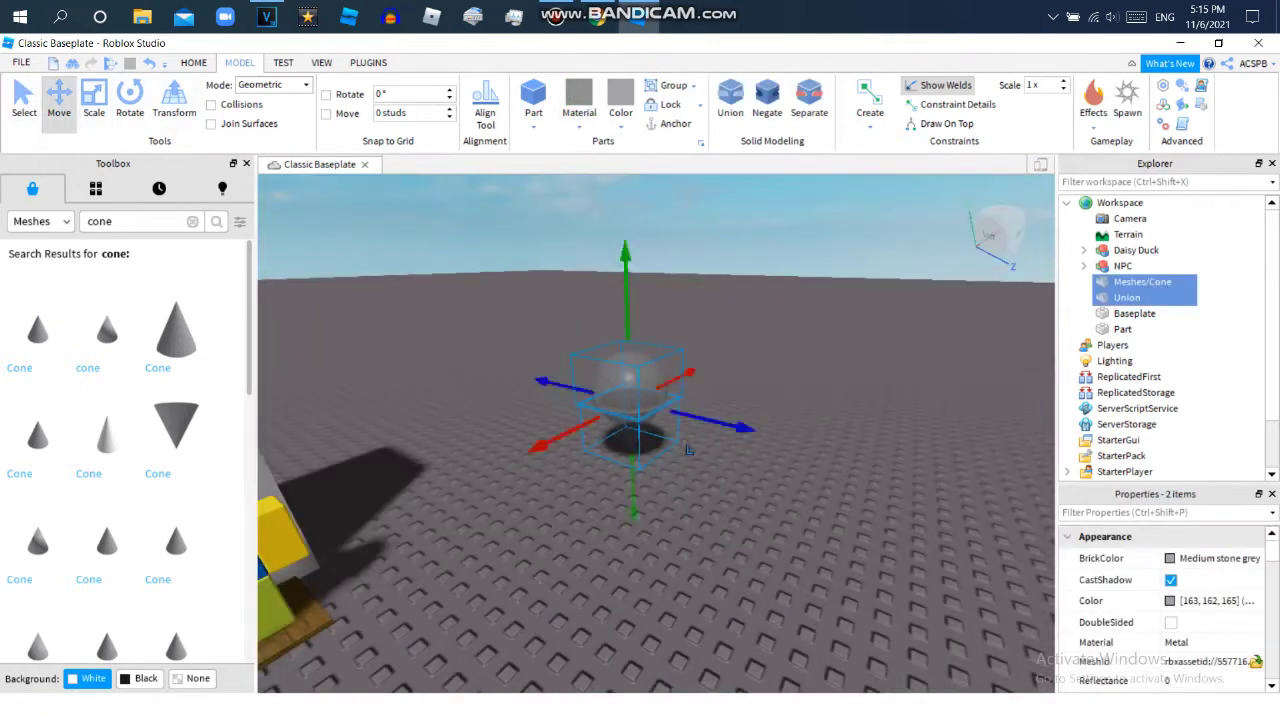
Check the reference clip in VEGAS Pro, return to Roblox Studio, and shrink an upright cone copy into a knot under the balloon's tip
key("alt+Tab")
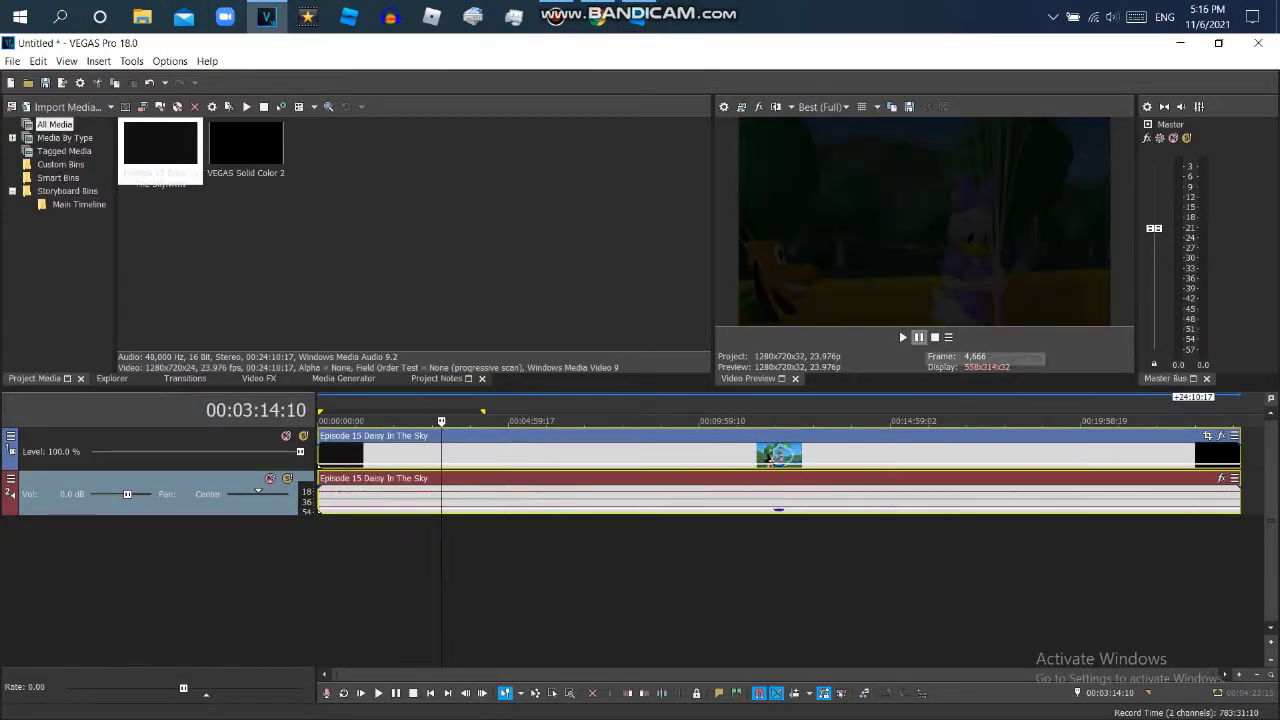
key("alt+Tab")
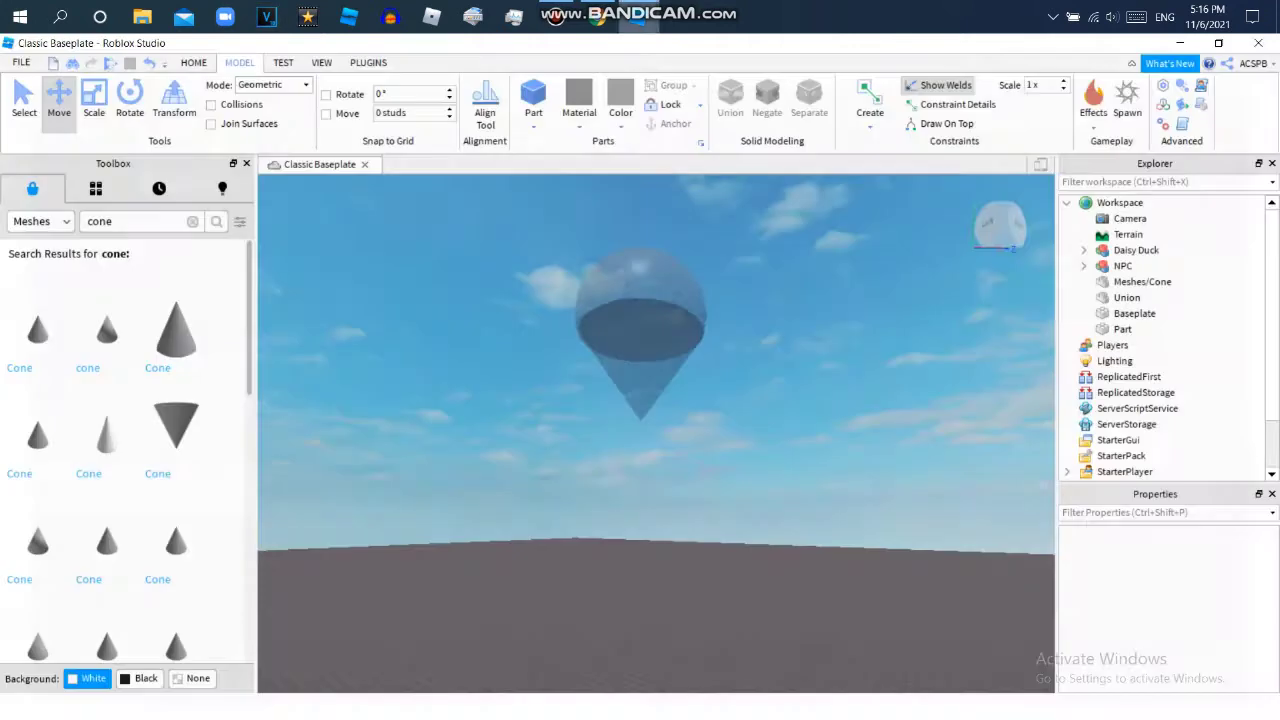
key("ctrl+4")
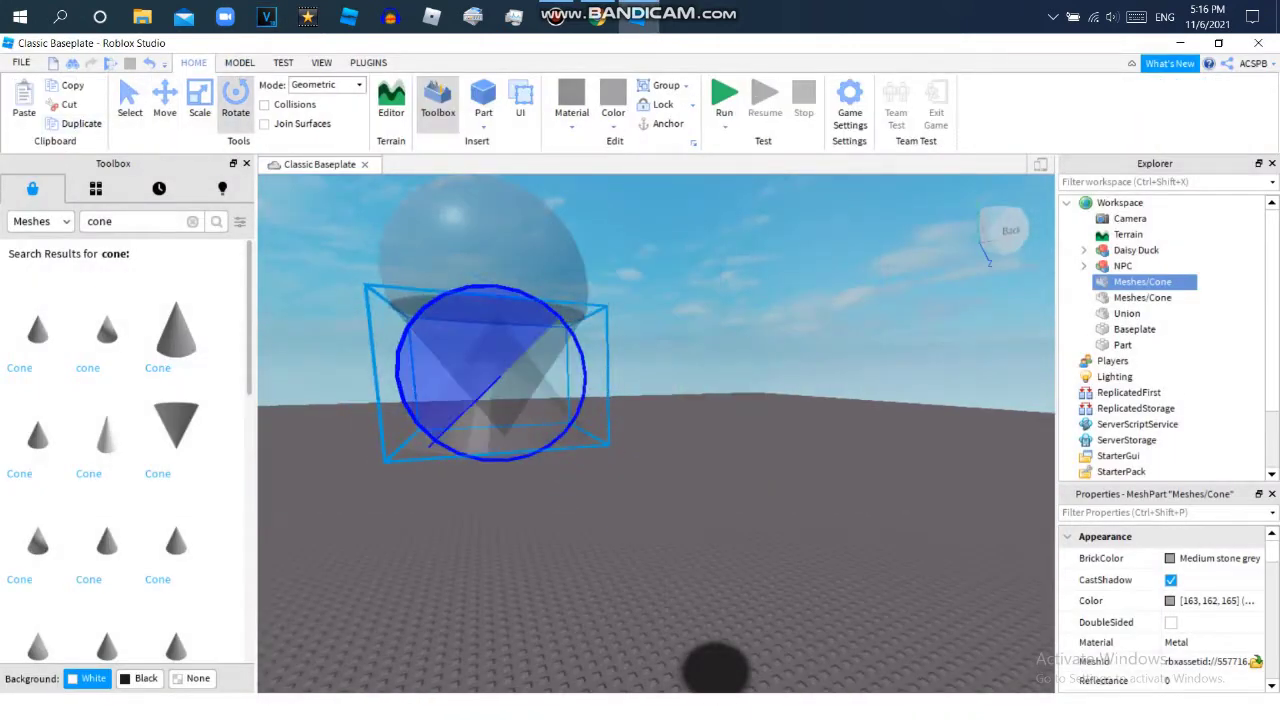
key("ctrl+2")
left_click_drag(612, 478, 470, 495)
right_click_drag(470, 495, 700, 470)
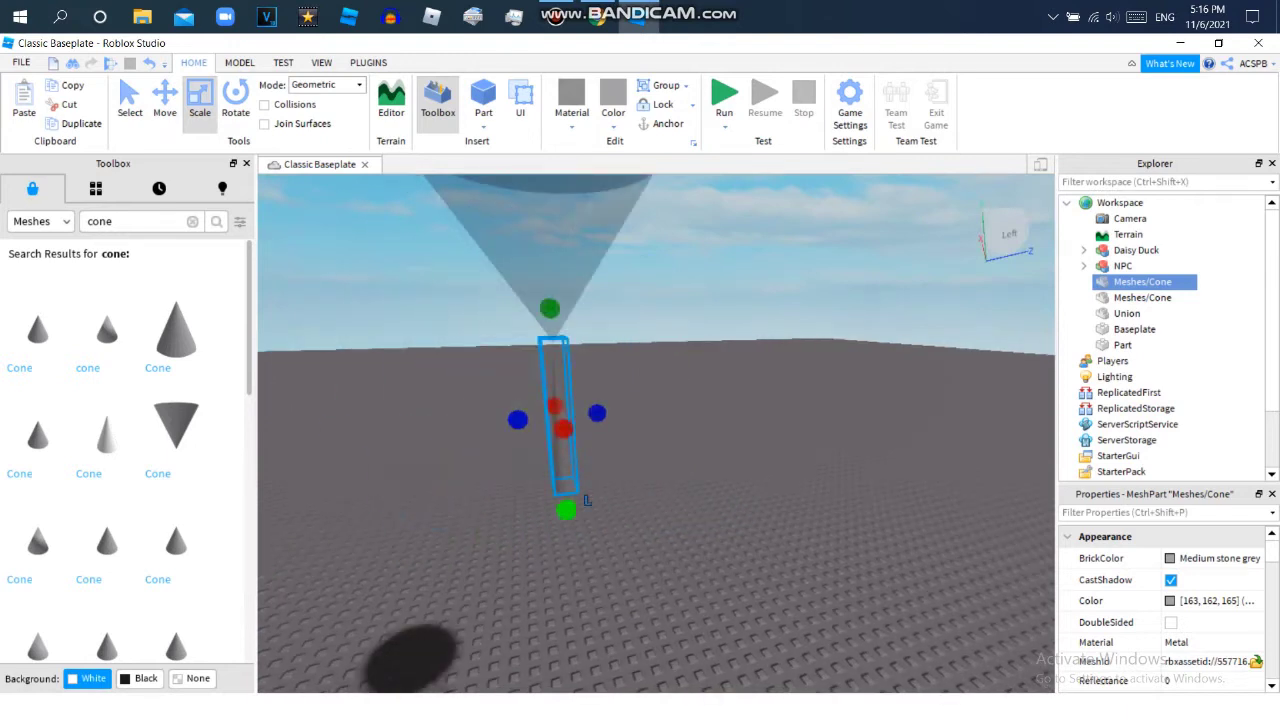
key("f")
Join the knot, inverted cone and trimmed sphere with WeldConstraints
left_click(239, 62)
left_click(870, 112)
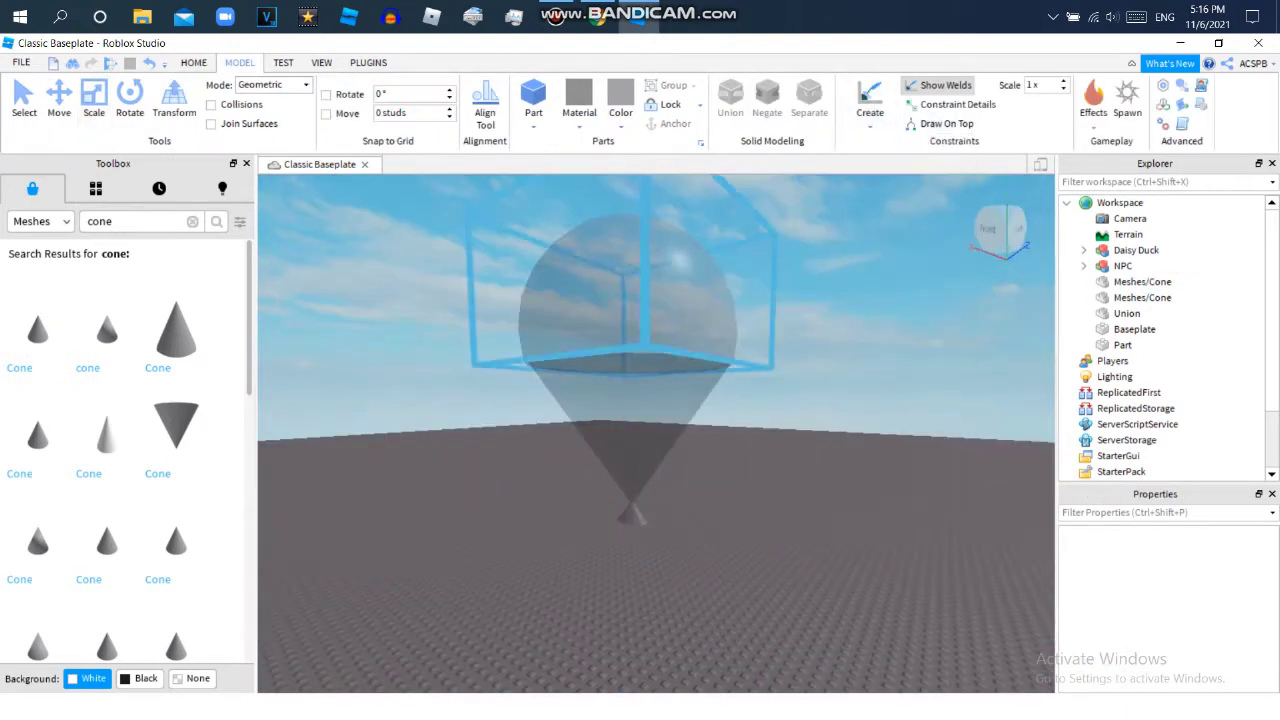
left_click(880, 170)
key("ctrl+3")
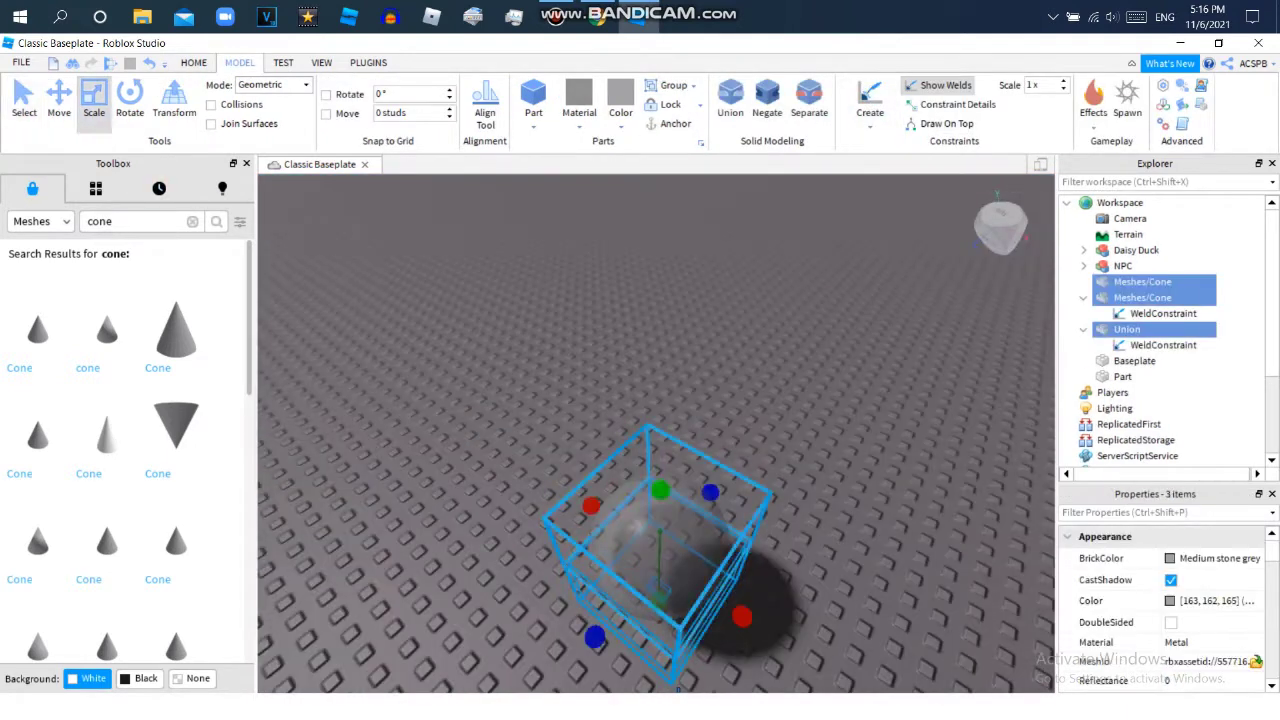
key("ctrl+2")
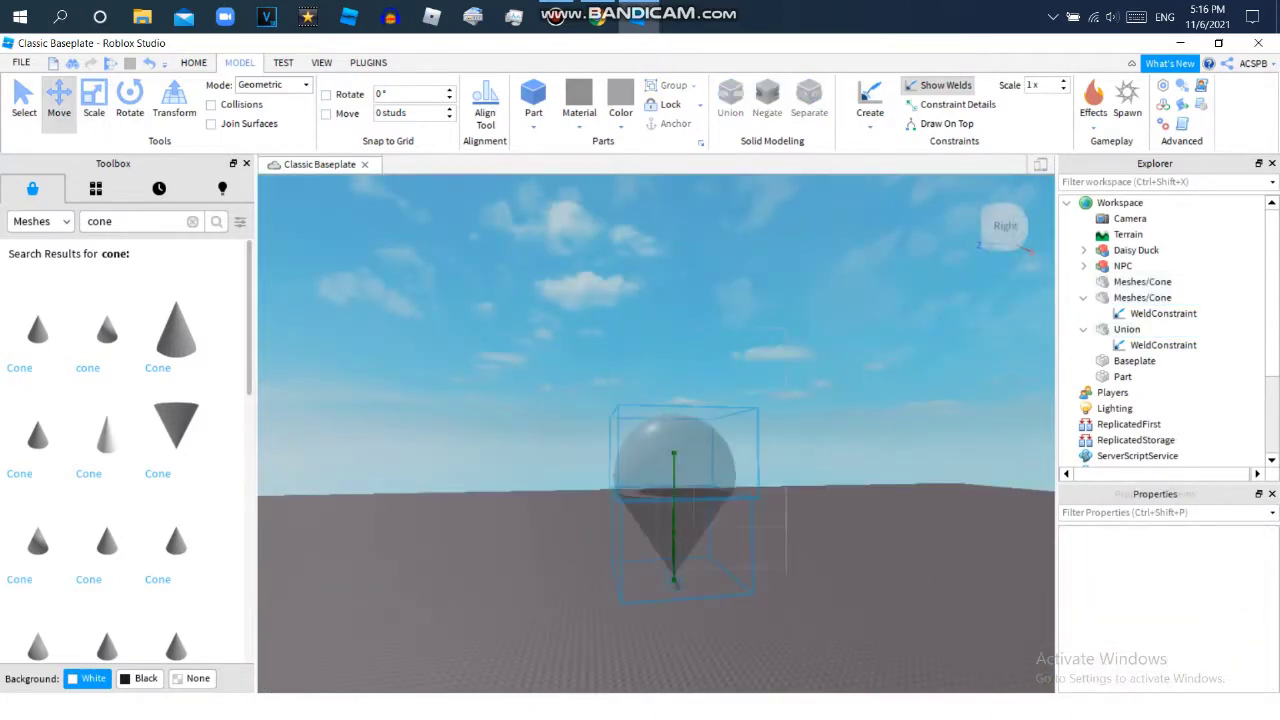
Colour the balloon's sphere, cone and knot Really red
left_click(620, 112)
left_click(849, 271)
key("f")
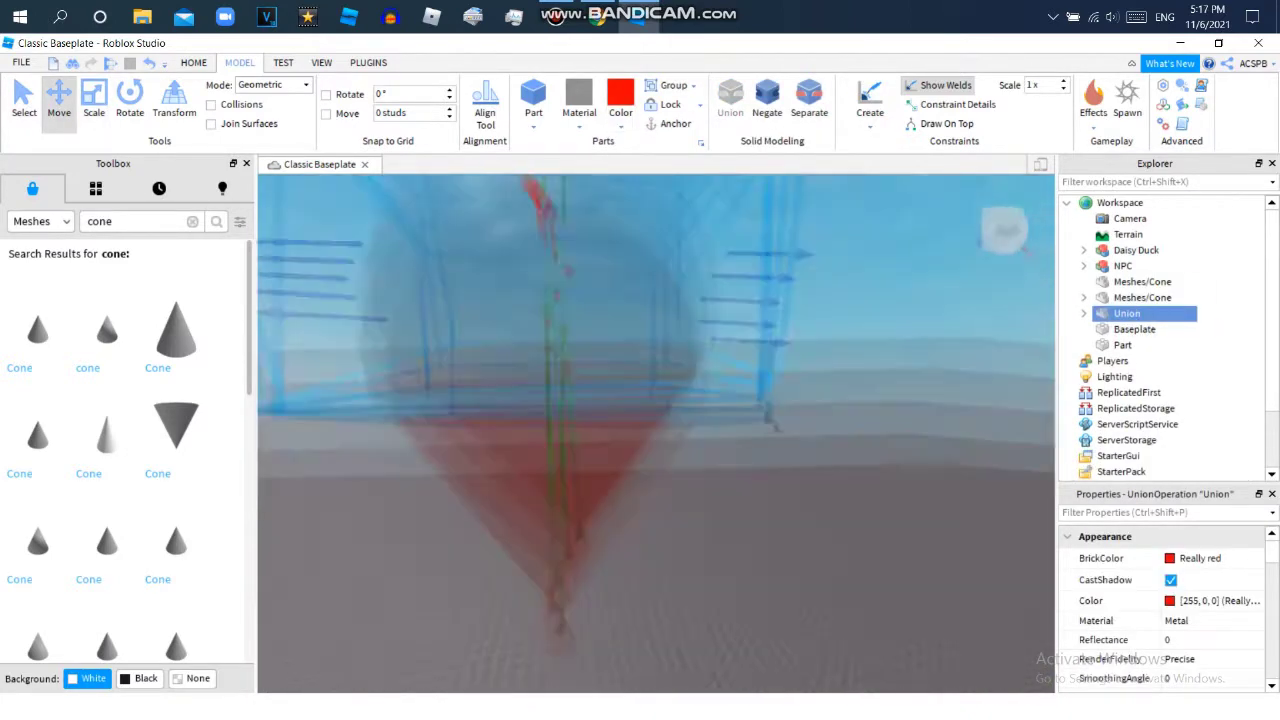
Replace the trimmed union with a full Really red Metal sphere at 0.5 transparency, scaled to fit over the cone
right_click(1127, 313)
left_click(779, 474)
key("ctrl+shift+u")
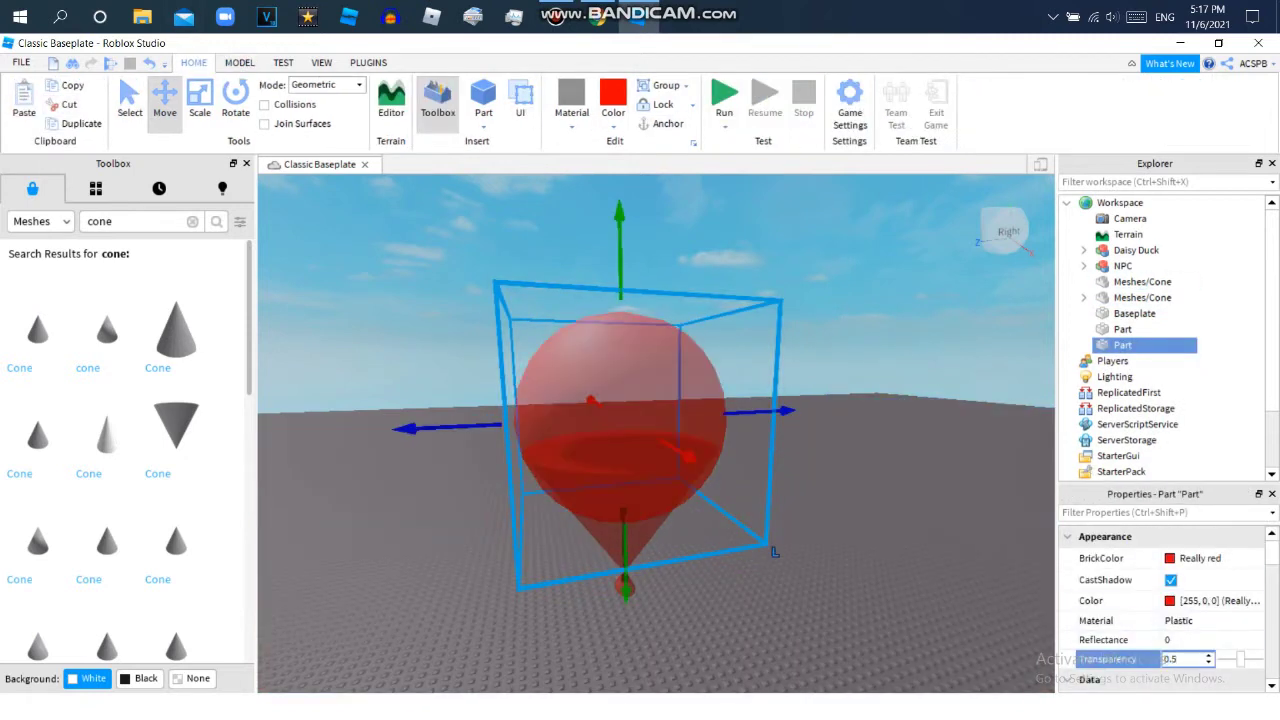
key("ctrl+3")
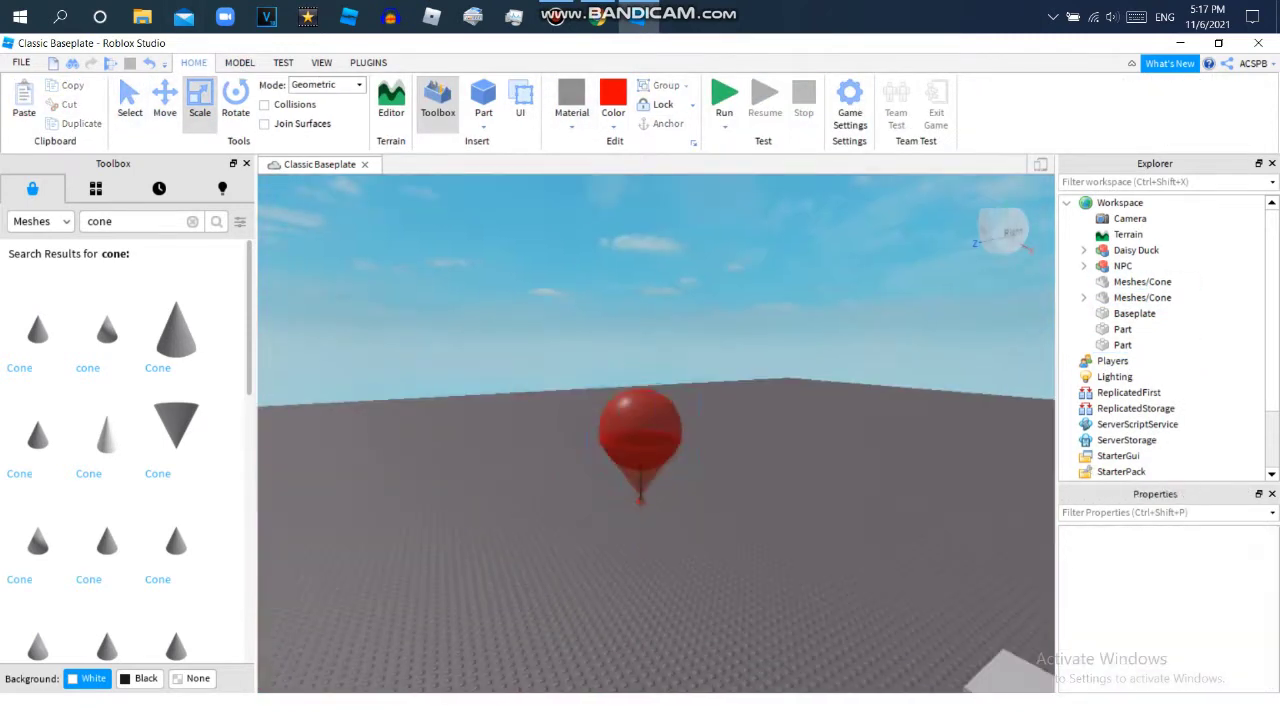
key("ctrl+2")
Insert a BodyVelocity object into the balloon's red sphere part
right_click(1123, 344)
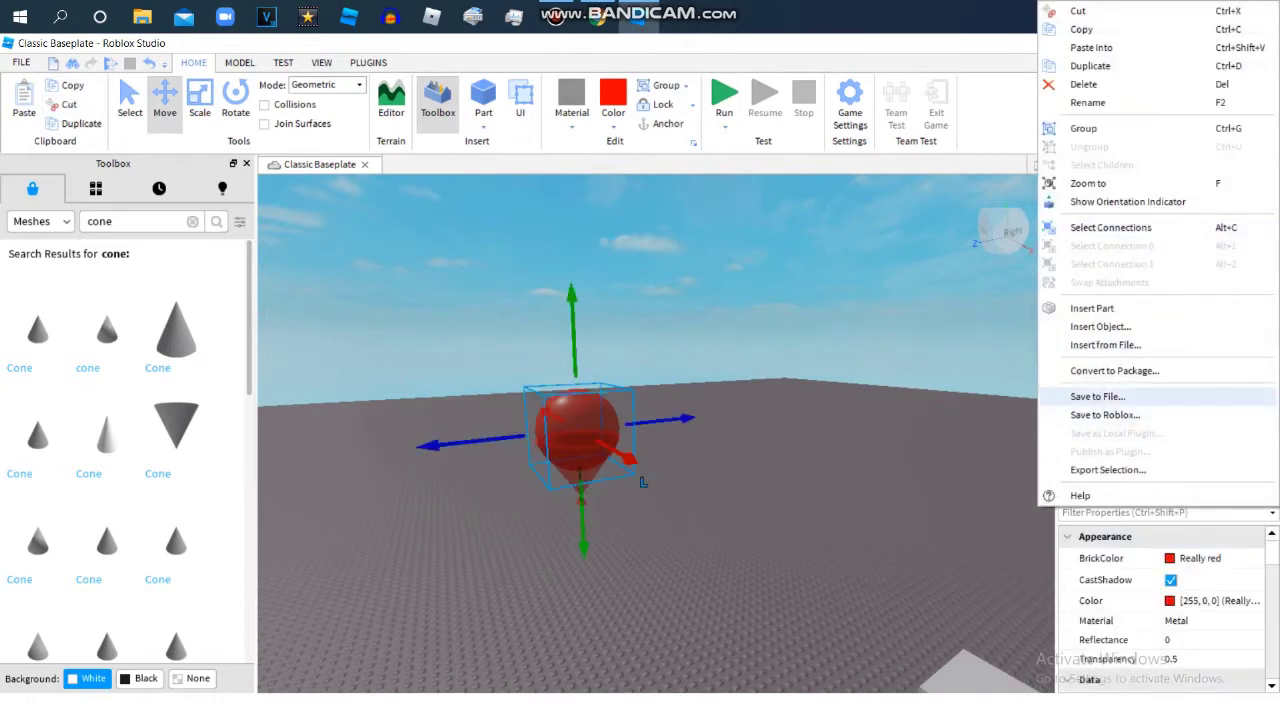
right_click(1123, 344)
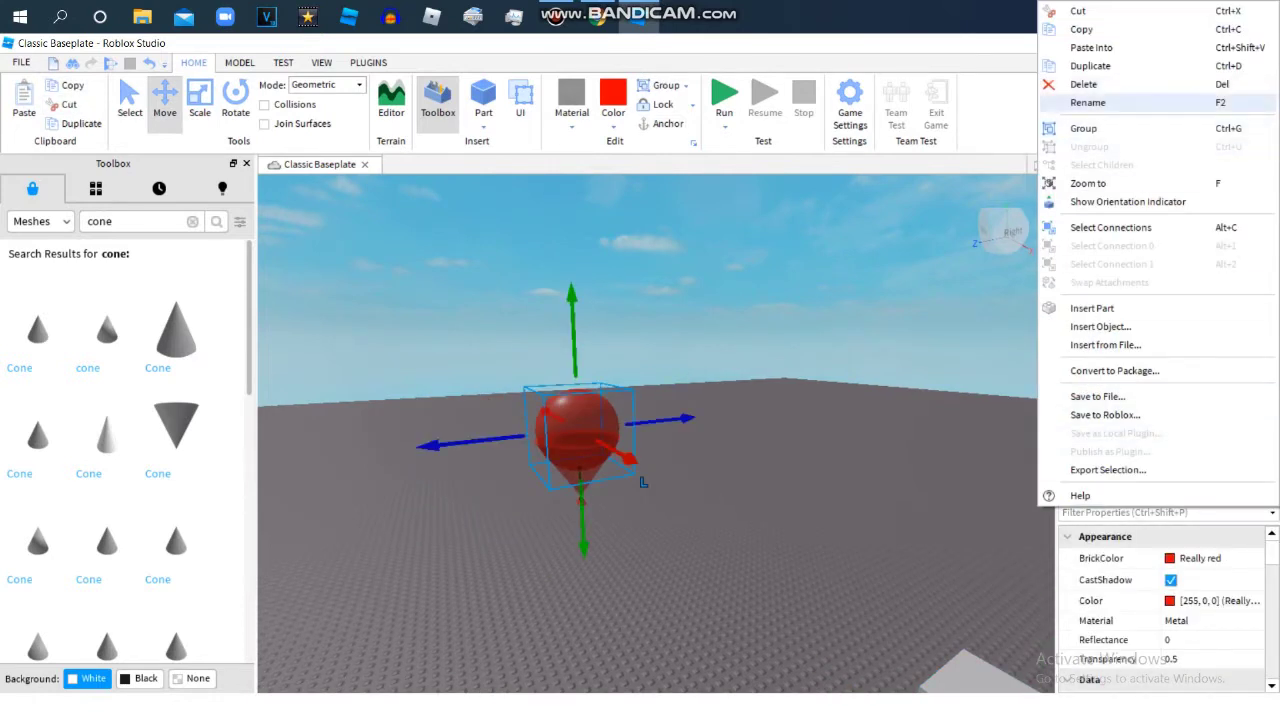
left_click(1123, 344)
right_click(1123, 344)
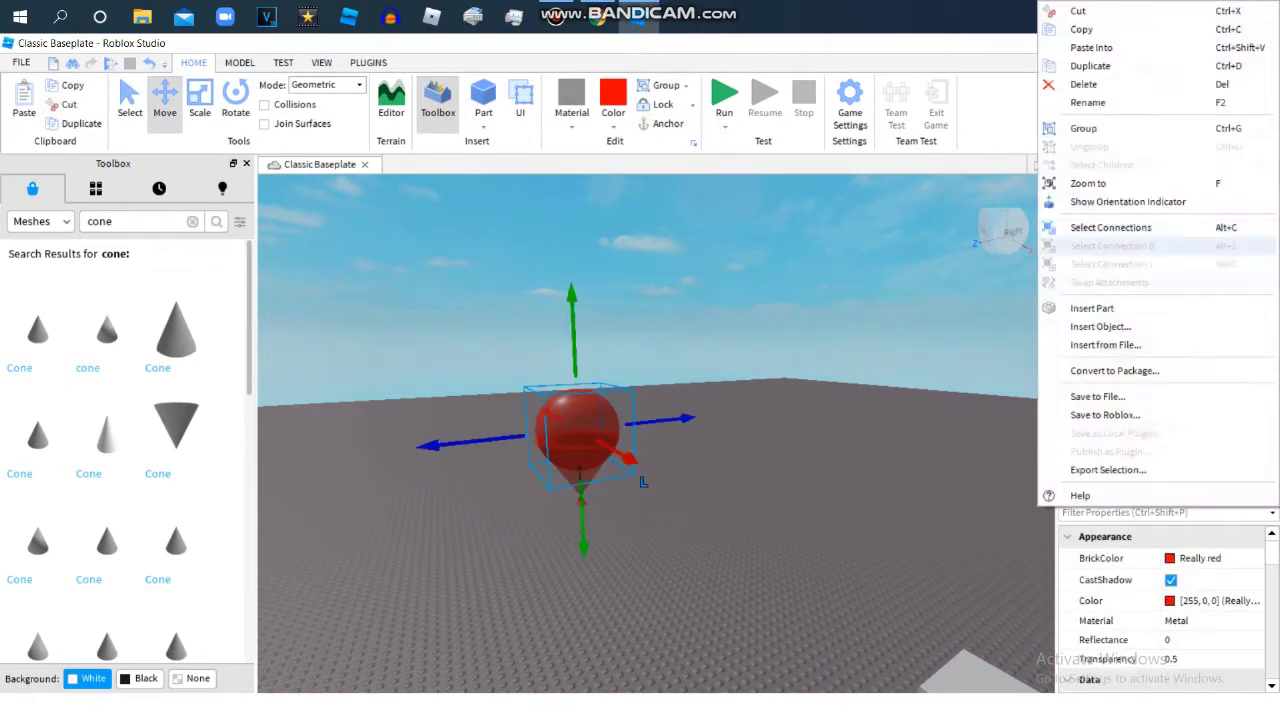
left_click(1123, 344)
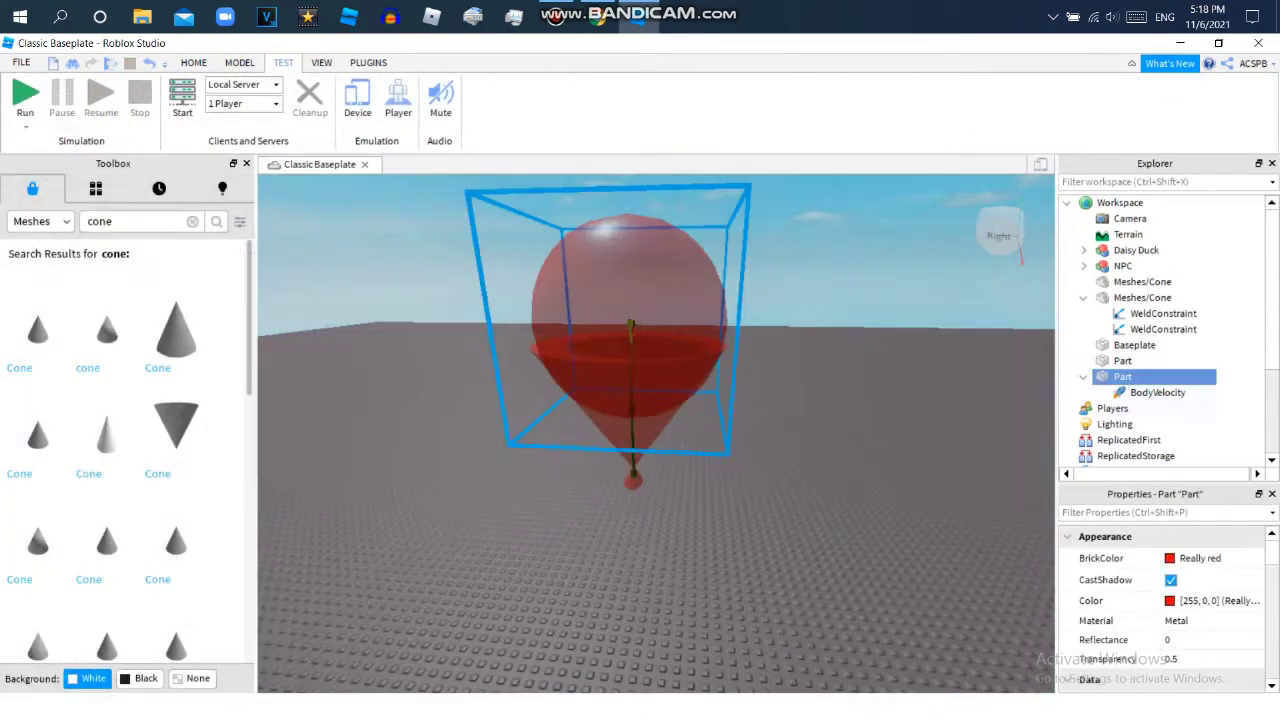
Raise the vertical MaxForce of the sphere's BodyVelocity in stages to 8000, 20000 and 50000
left_click(1156, 392)
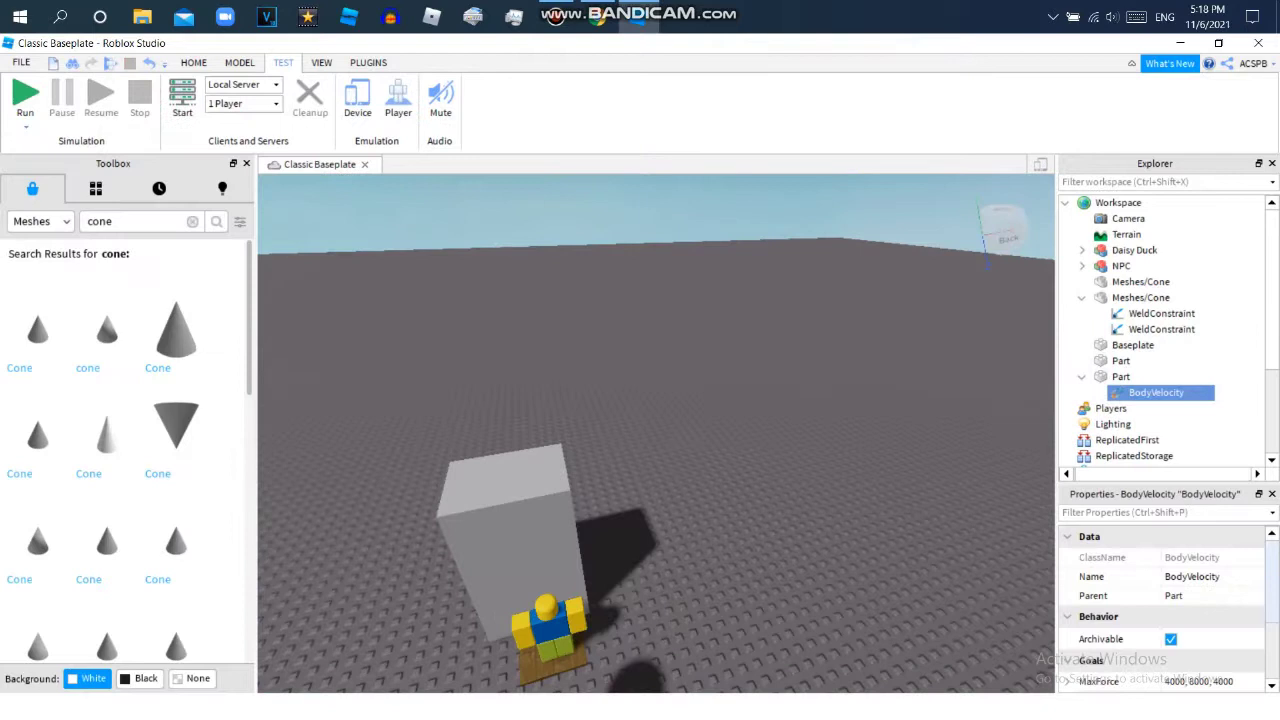
scroll(1160, 610, "down", 2)
left_click(1200, 612)
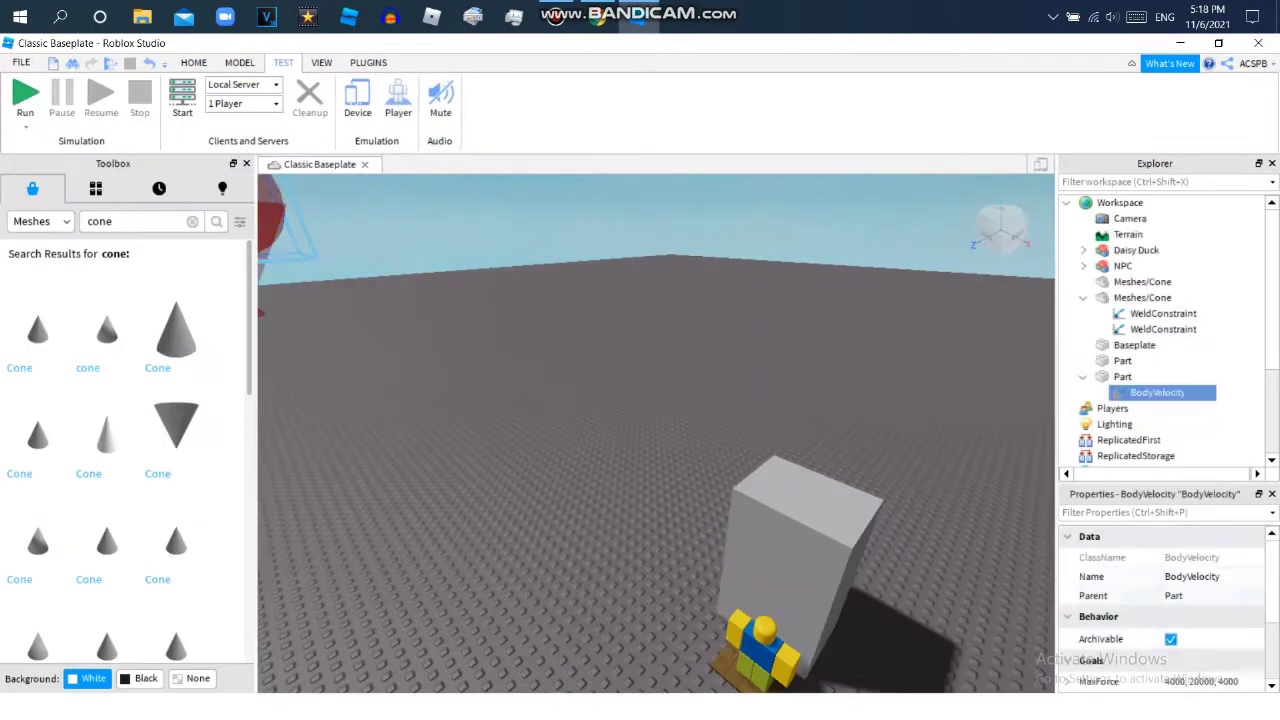
scroll(1160, 610, "down", 2)
left_click(1200, 569)
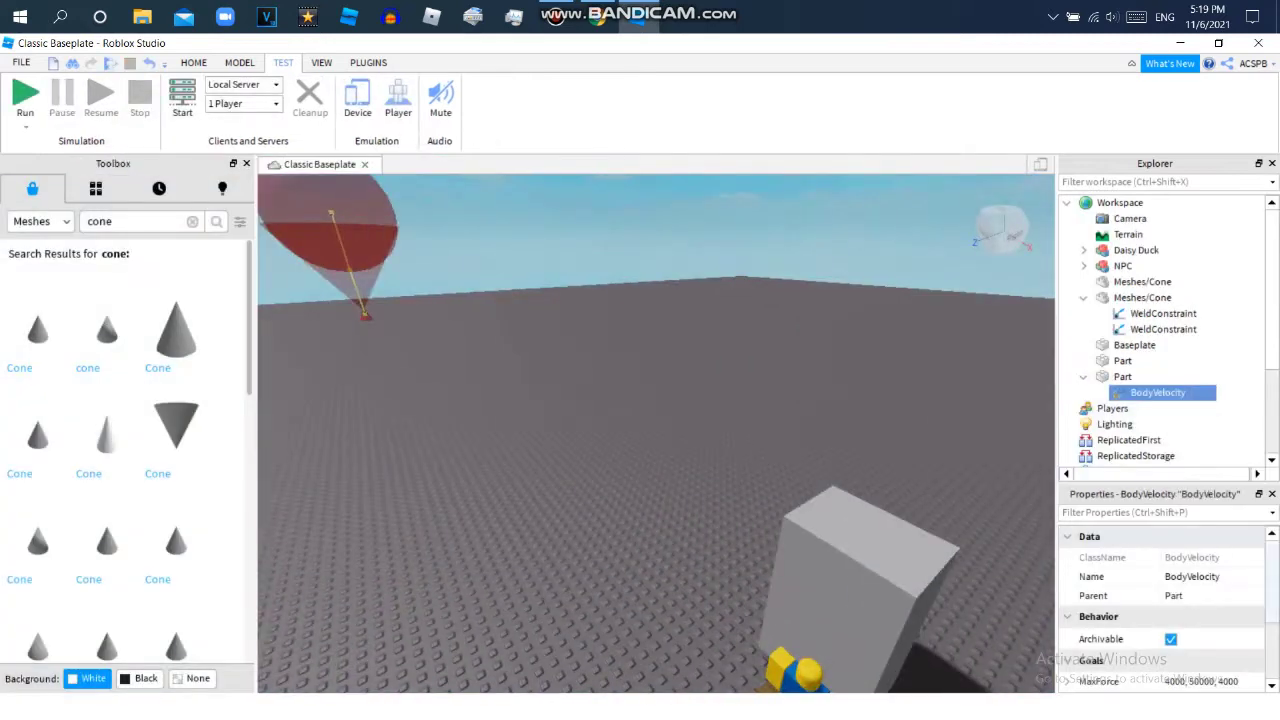
scroll(1160, 600, "down", 2)
left_click(1200, 609)
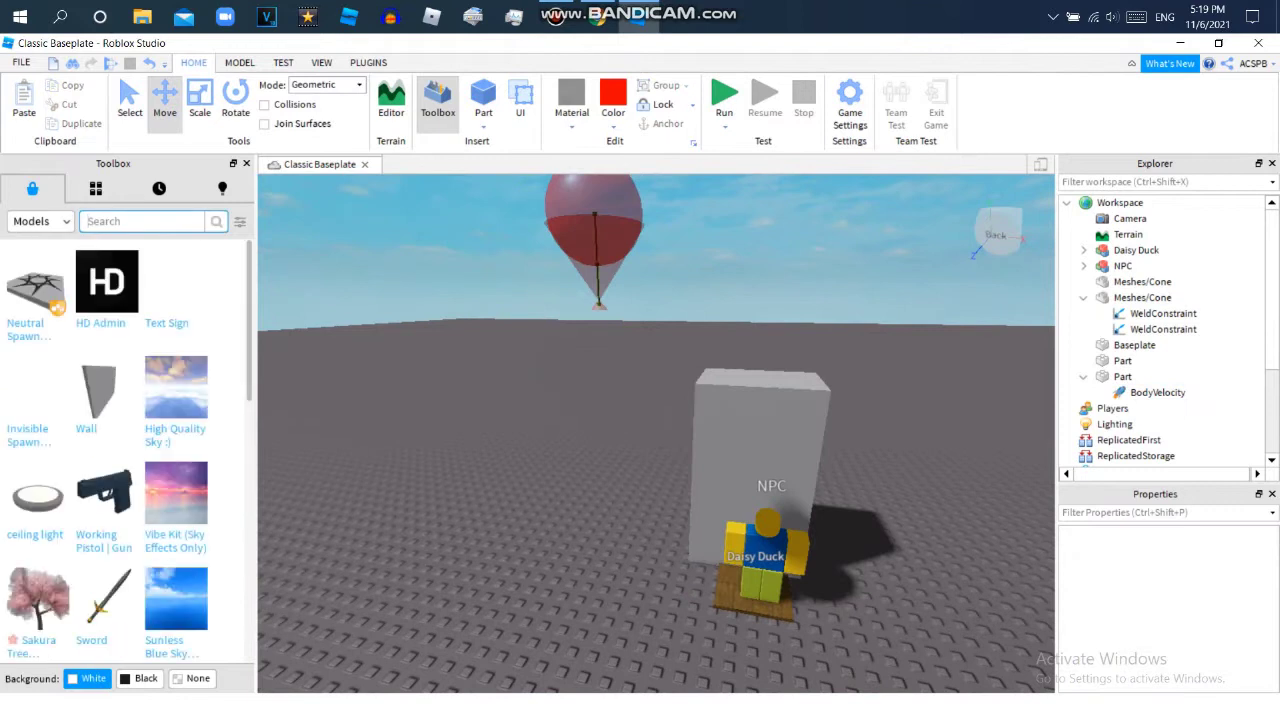
Search the toolbox models for string and for rope, and try out a plain Rope model before deleting it
type("string")
key("Return")
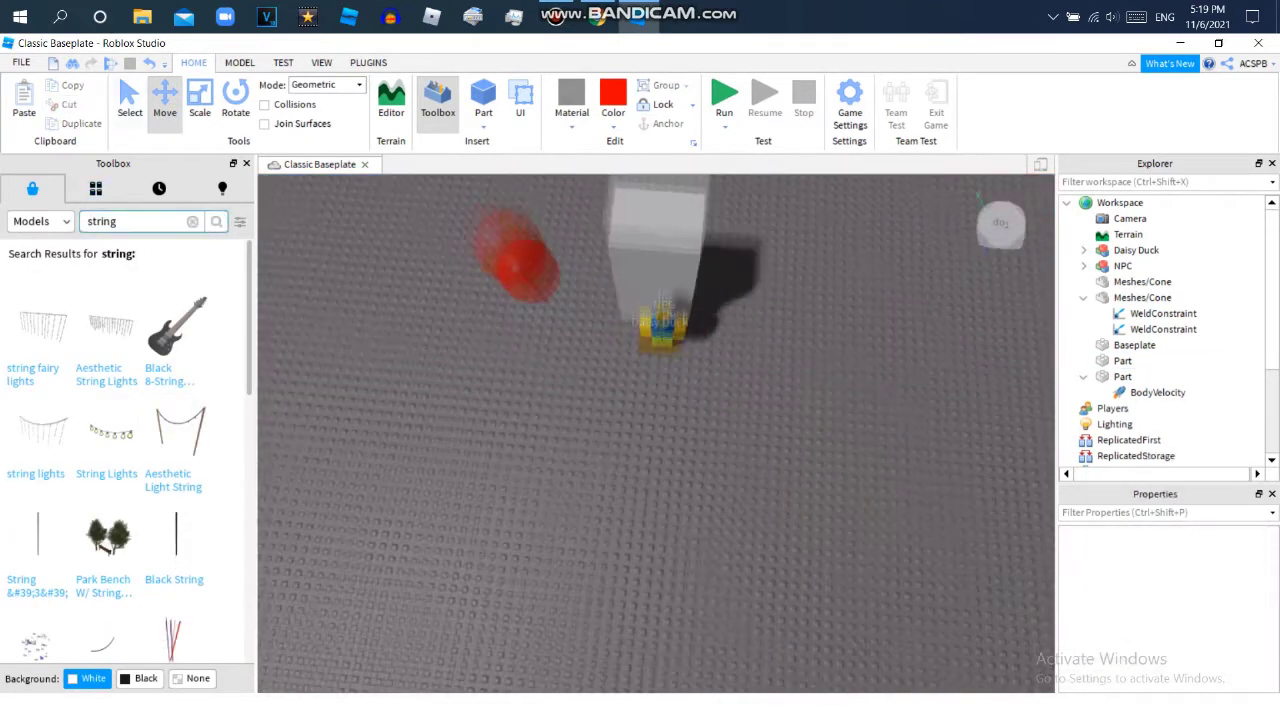
type("rope")
key("Return")
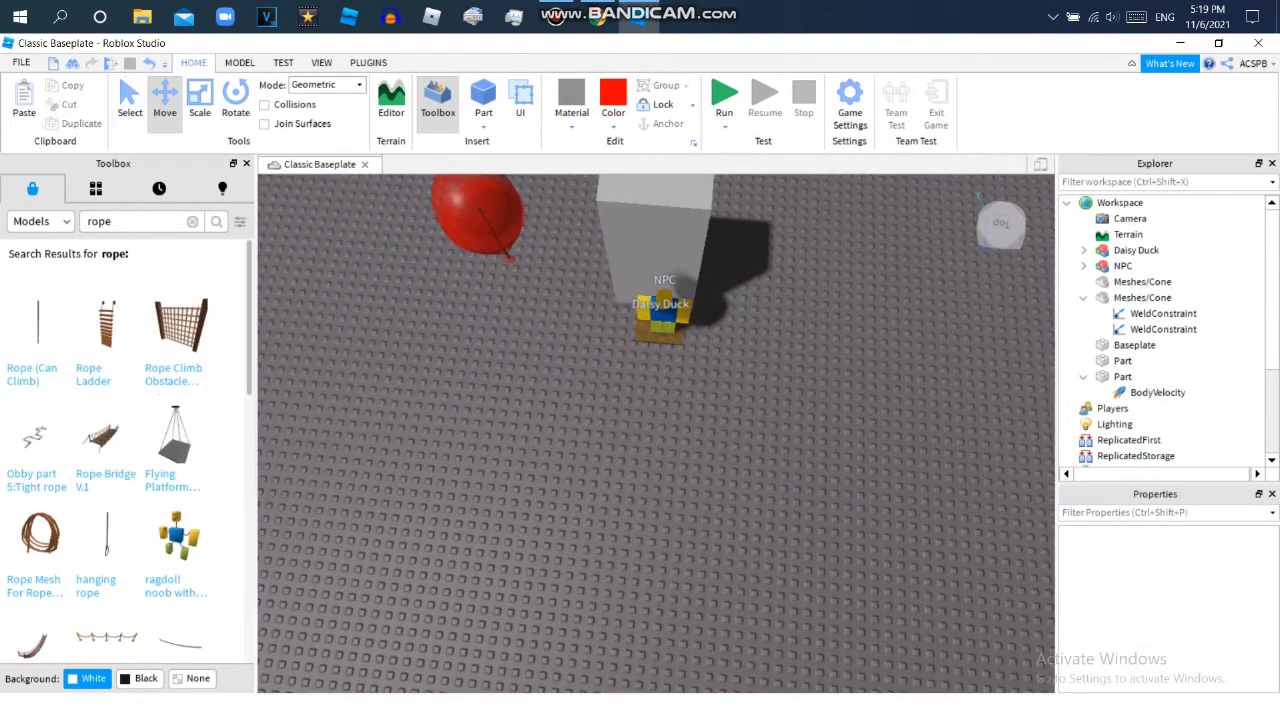
scroll(125, 450, "down", 10)
left_click(37, 365)
key("Delete")
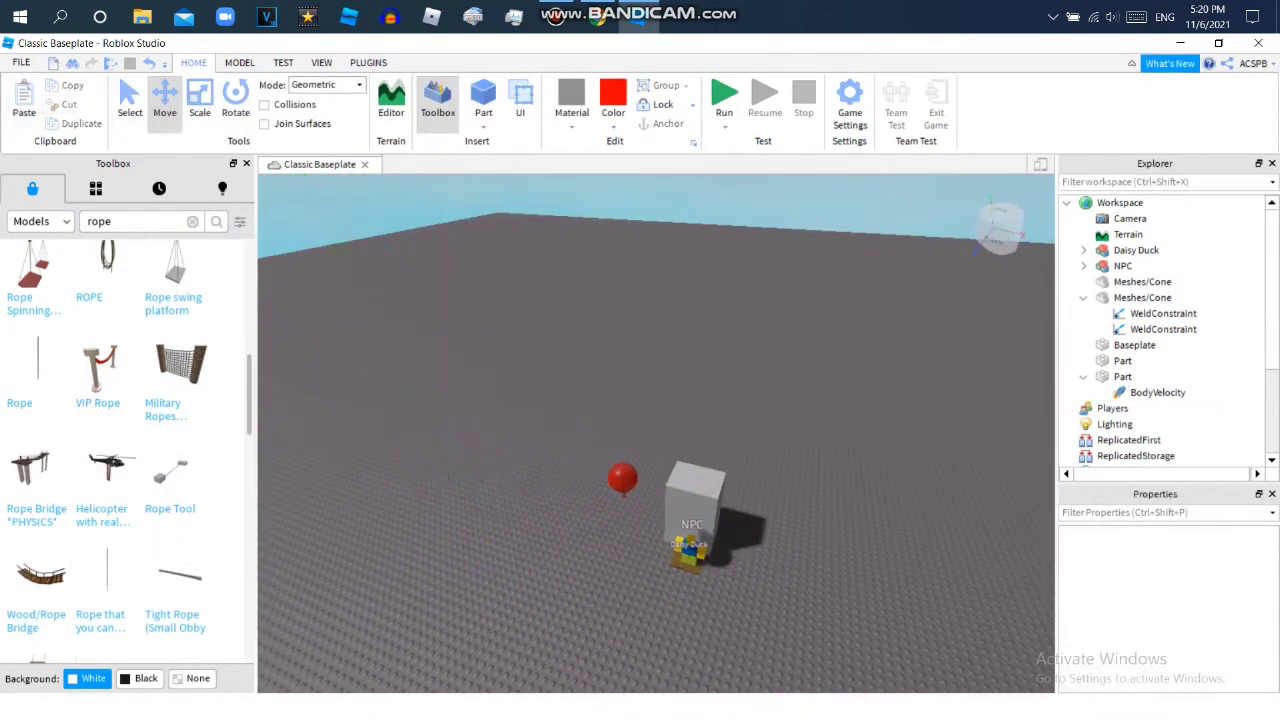
Try a curved rope model from the rope results in the scene and delete it
scroll(125, 450, "down", 3)
left_click(42, 548)
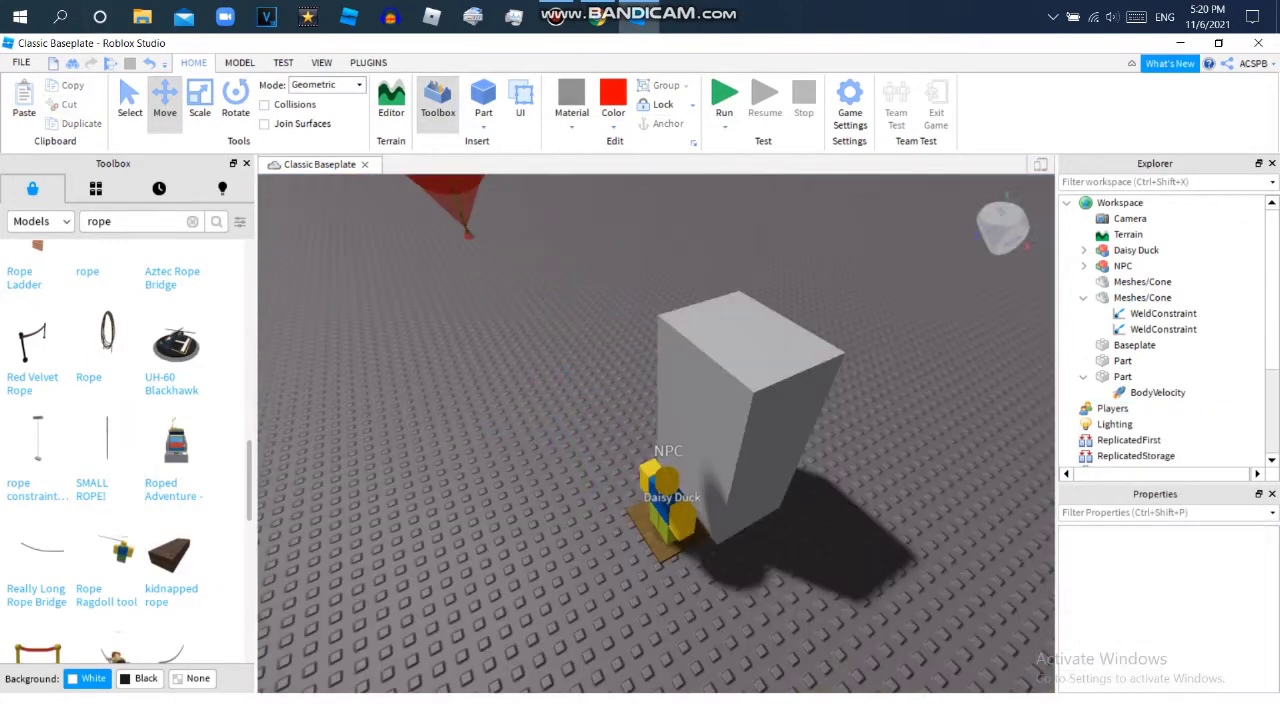
scroll(125, 450, "down", 3)
key("f")
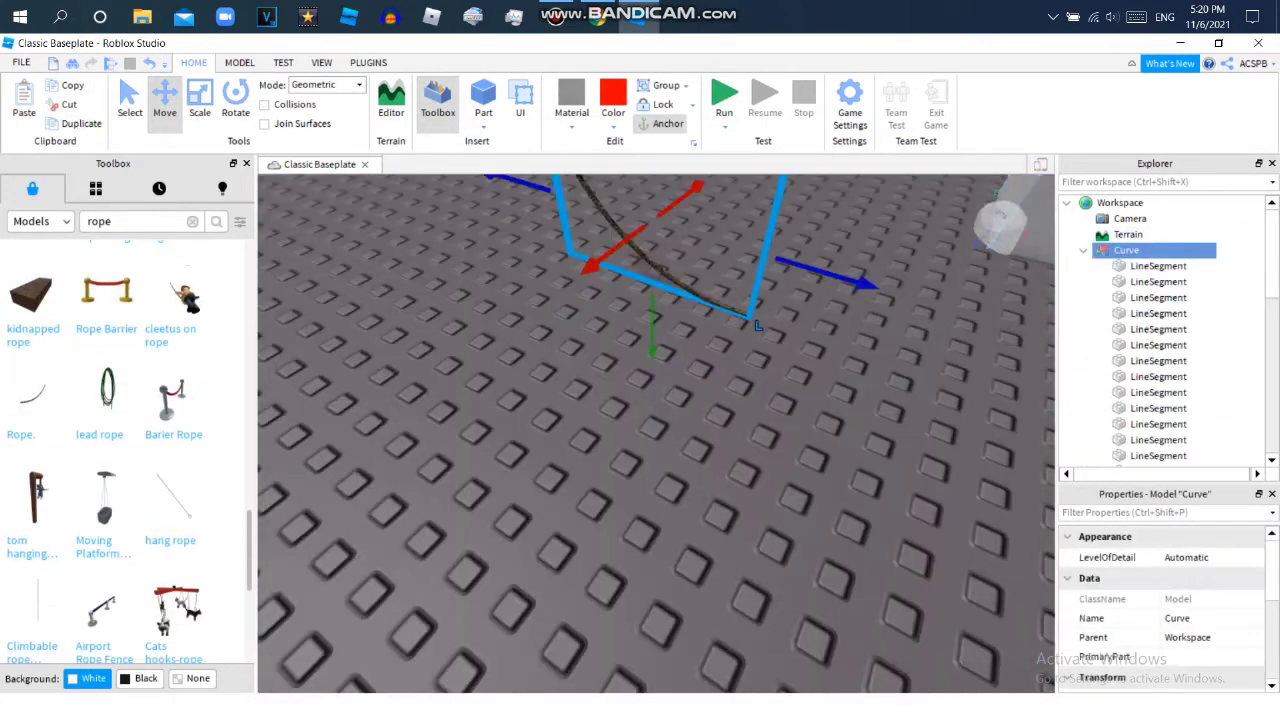
key("Delete")
Insert the Long Rope model from My Models and line the balloon up above its upper end
scroll(125, 450, "down", 3)
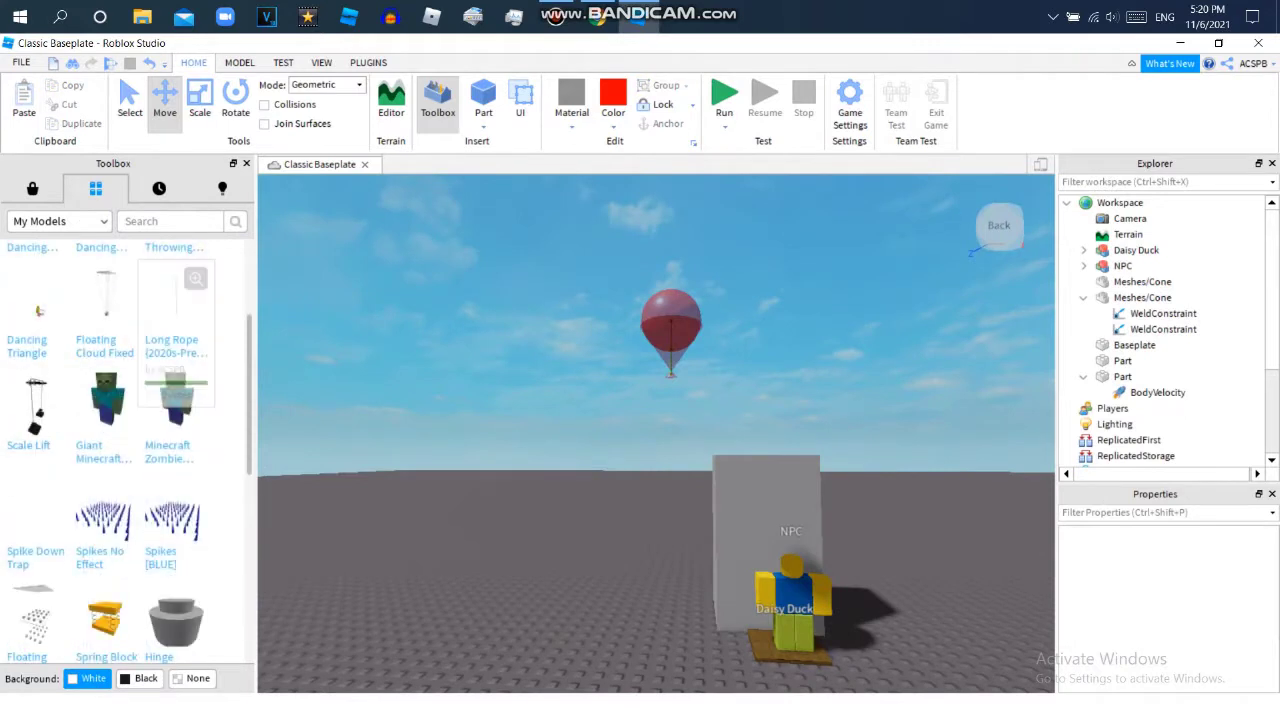
left_click(175, 300)
key("f")
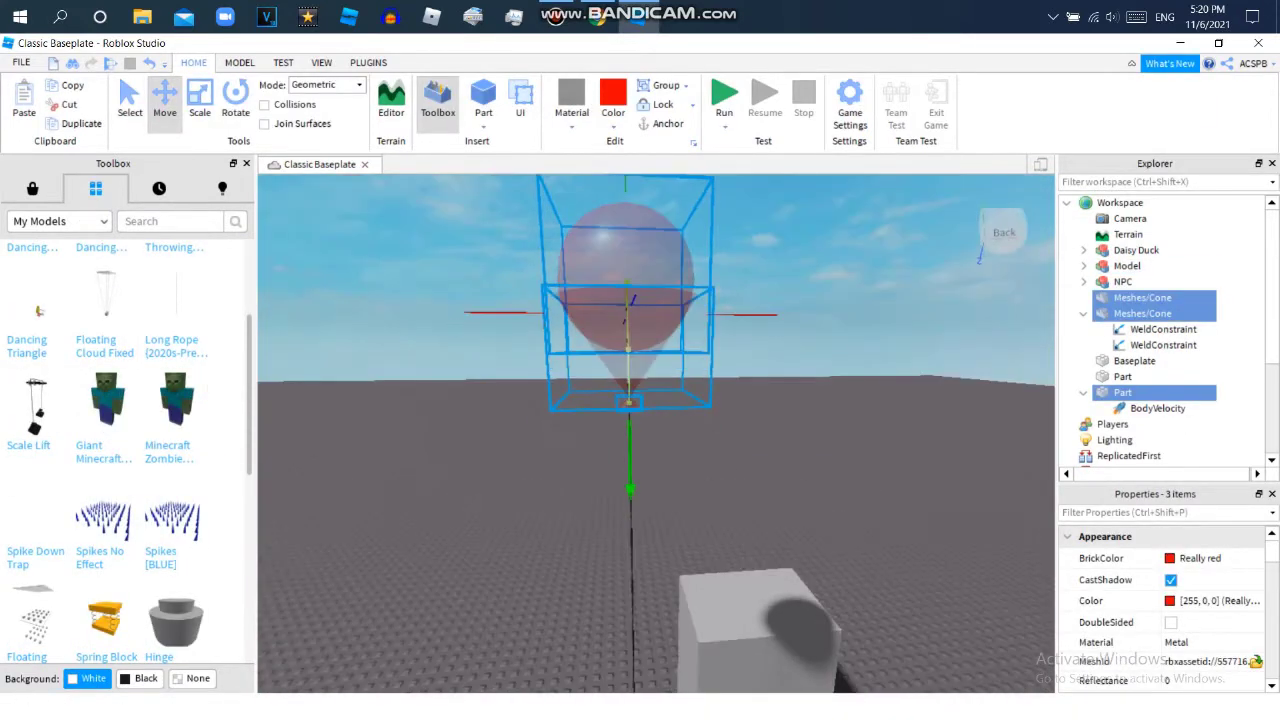
right_click_drag(655, 430, 760, 440)
Connect the balloon's knot to a Really black Metal part with a rope constraint, and position that part beneath the balloon
left_click(800, 300)
left_click(239, 62)
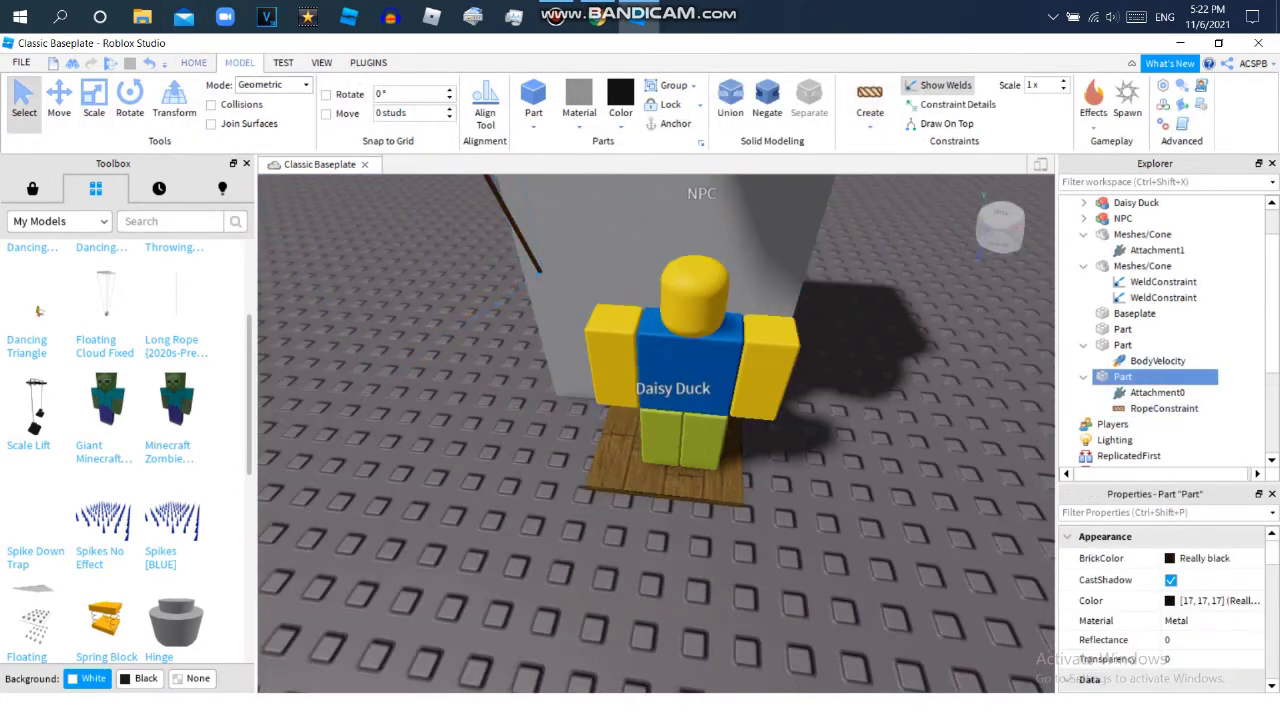
scroll(655, 430, "down", 8)
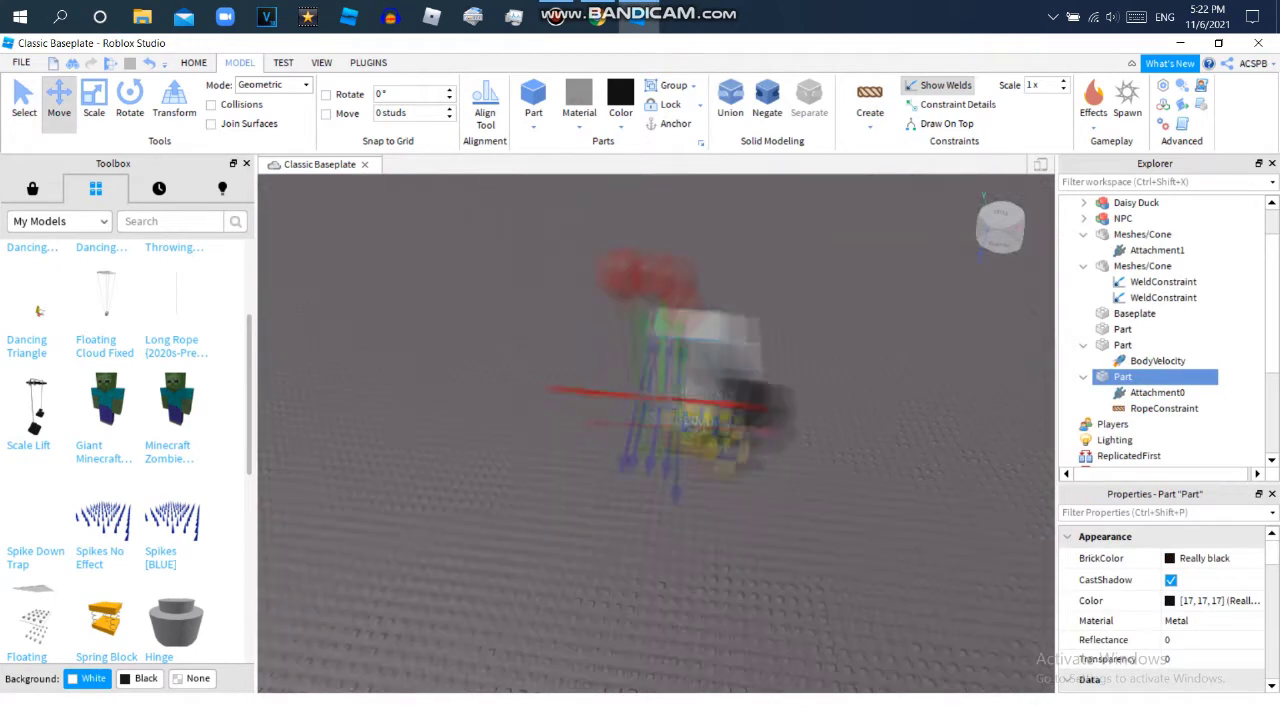
left_click(1123, 376)
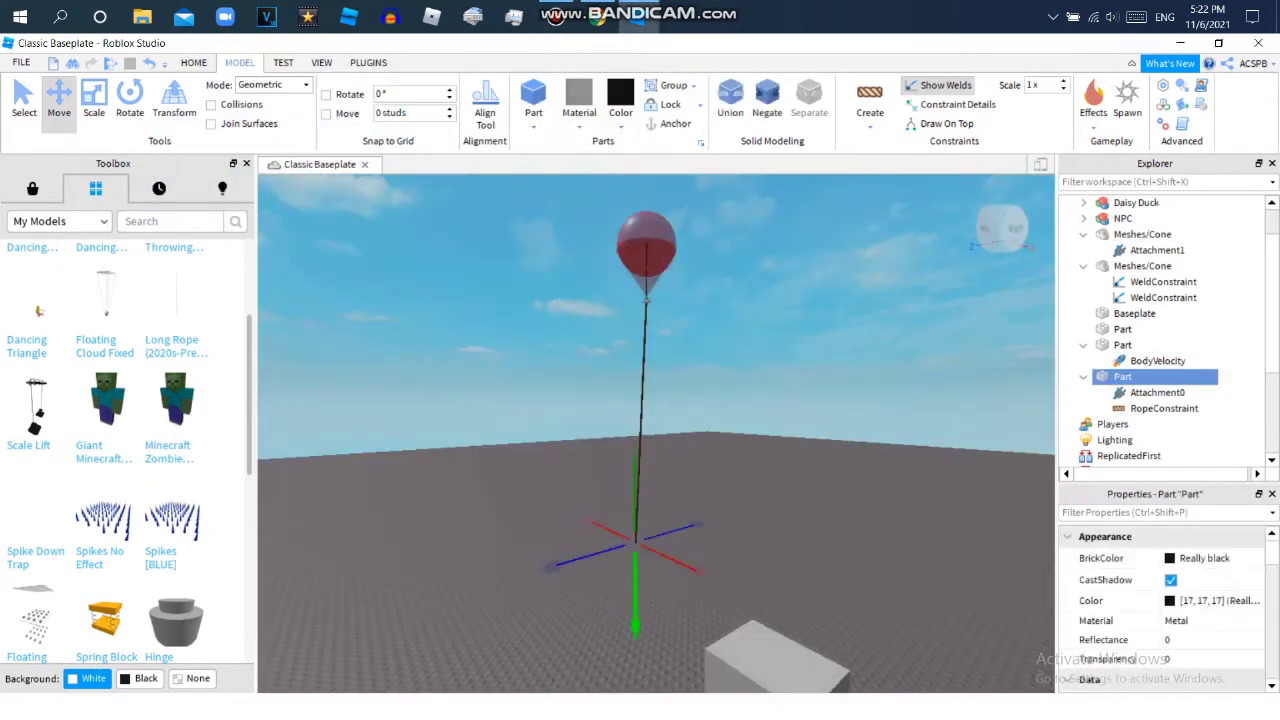
Duplicate the red balloon beside the original, colour the copy yellow, and rope it to the same black part
key("ctrl+d")
left_click(239, 62)
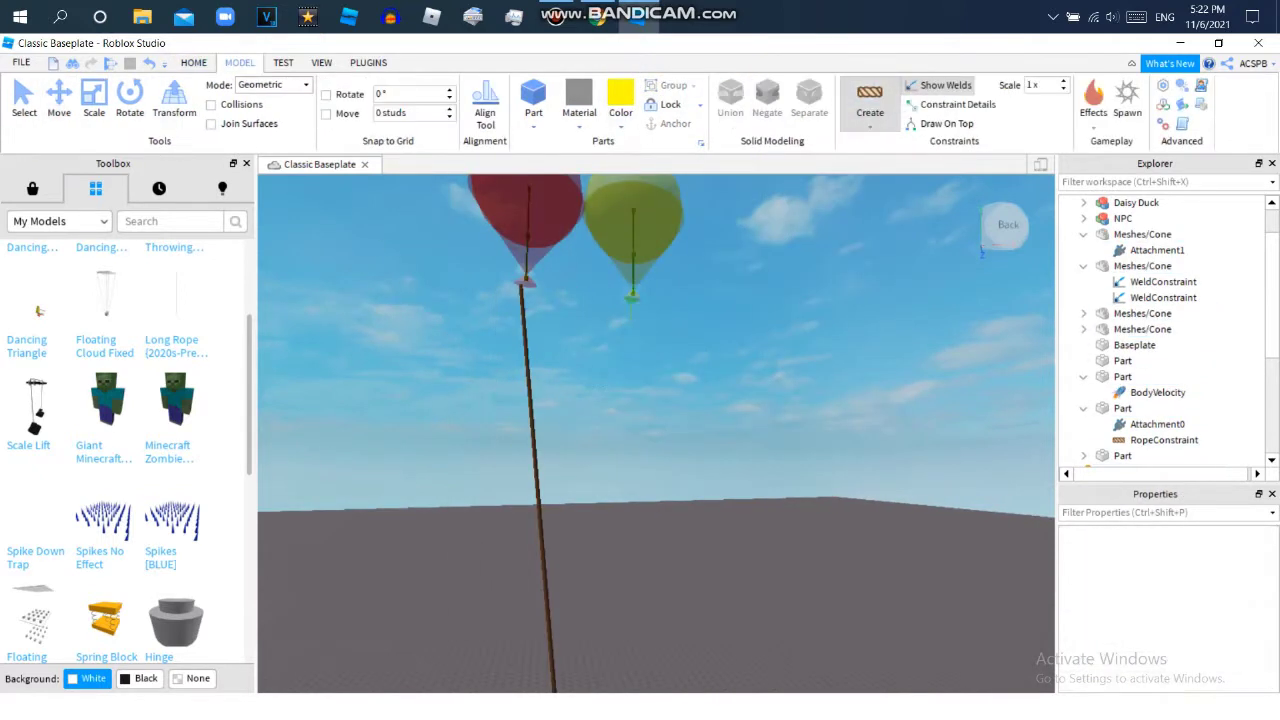
left_click(1164, 360)
Duplicate further balloons around the bunch, colour them magenta, blue, green and orange, and rope each to the shared black part
key("ctrl+d")
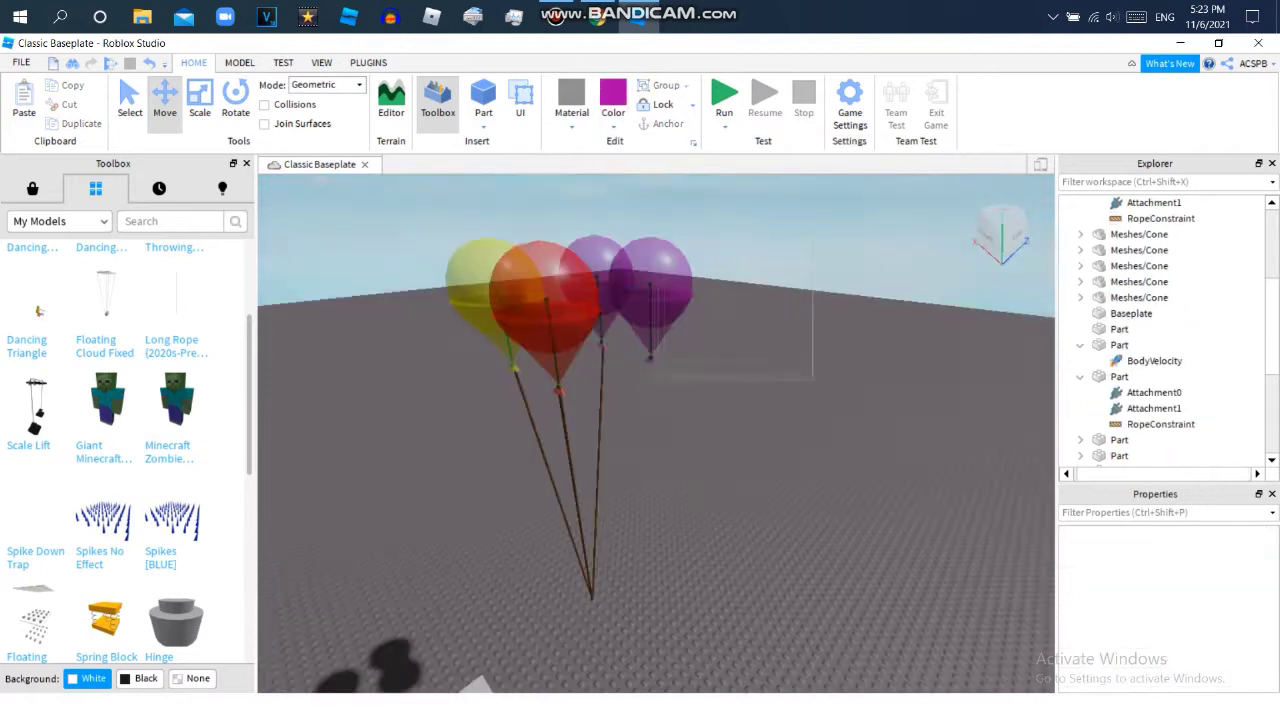
left_click(239, 62)
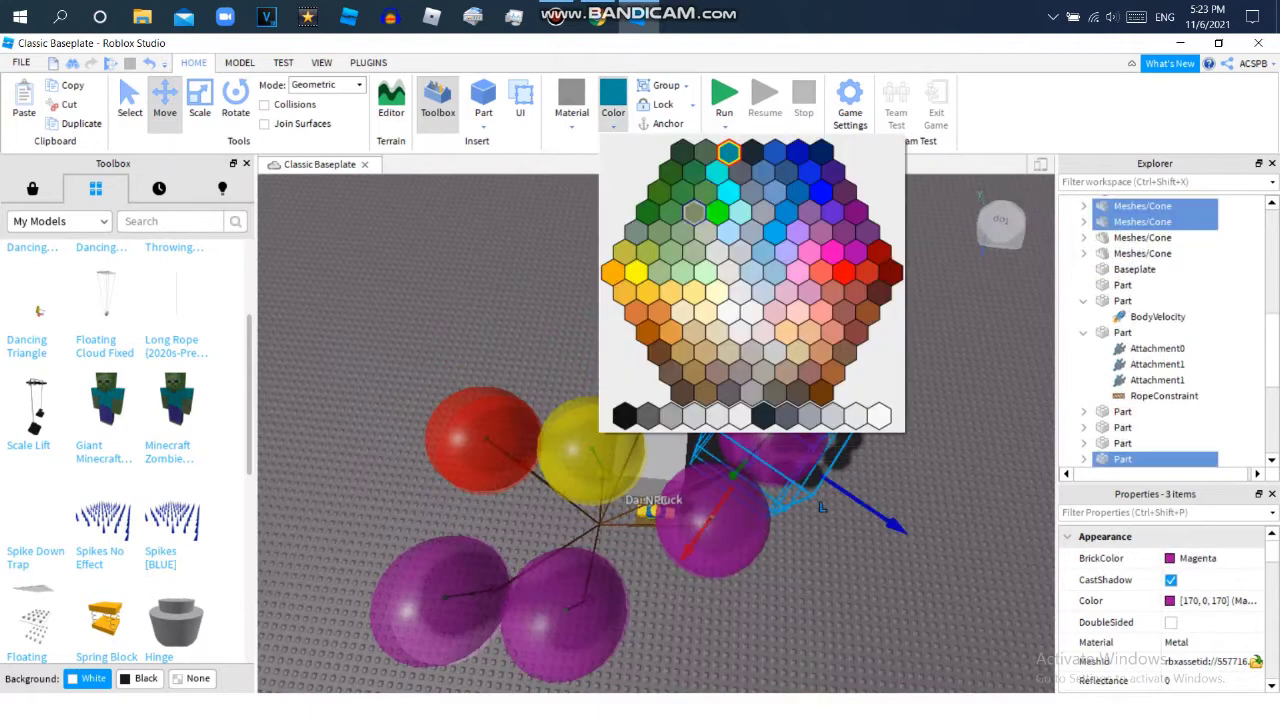
left_click(660, 290)
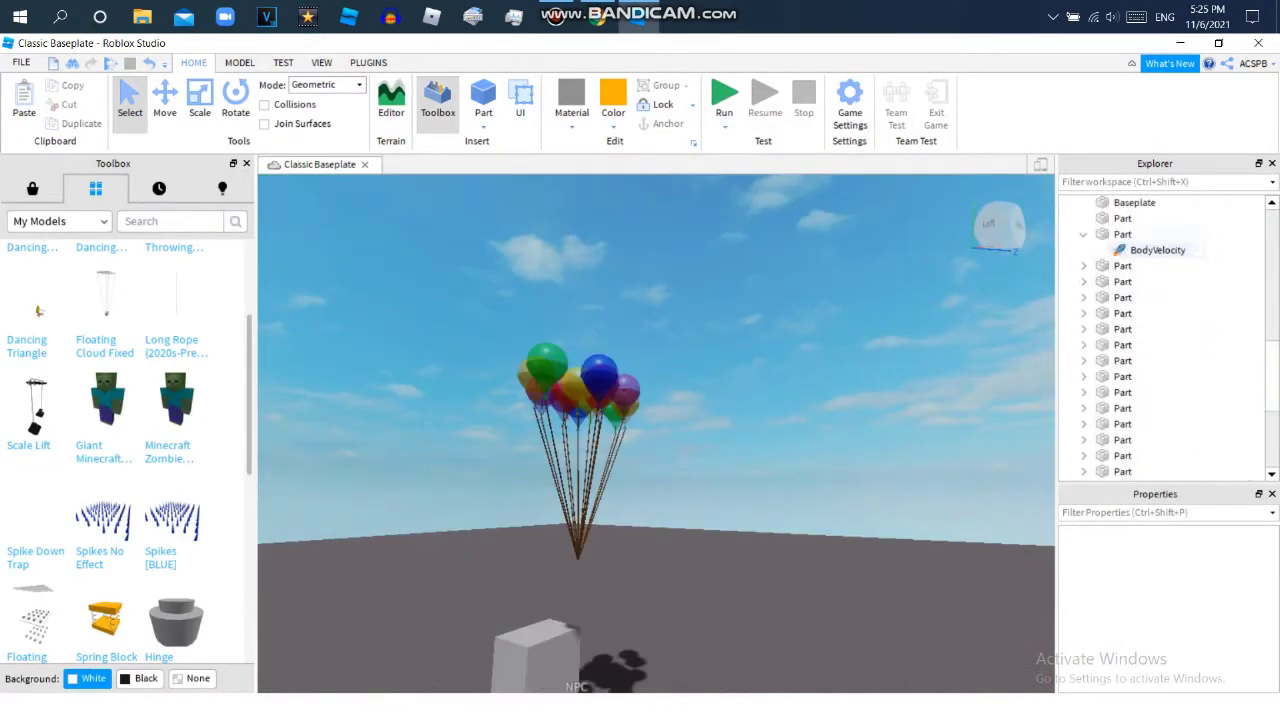
Try MaxForce values 4000, 31500, 4000 and 4000, 30000, 4000 on the balloon's BodyVelocity and paste it into the other balloon parts
left_click(1157, 250)
scroll(1165, 600, "down", 3)
left_click(1200, 582)
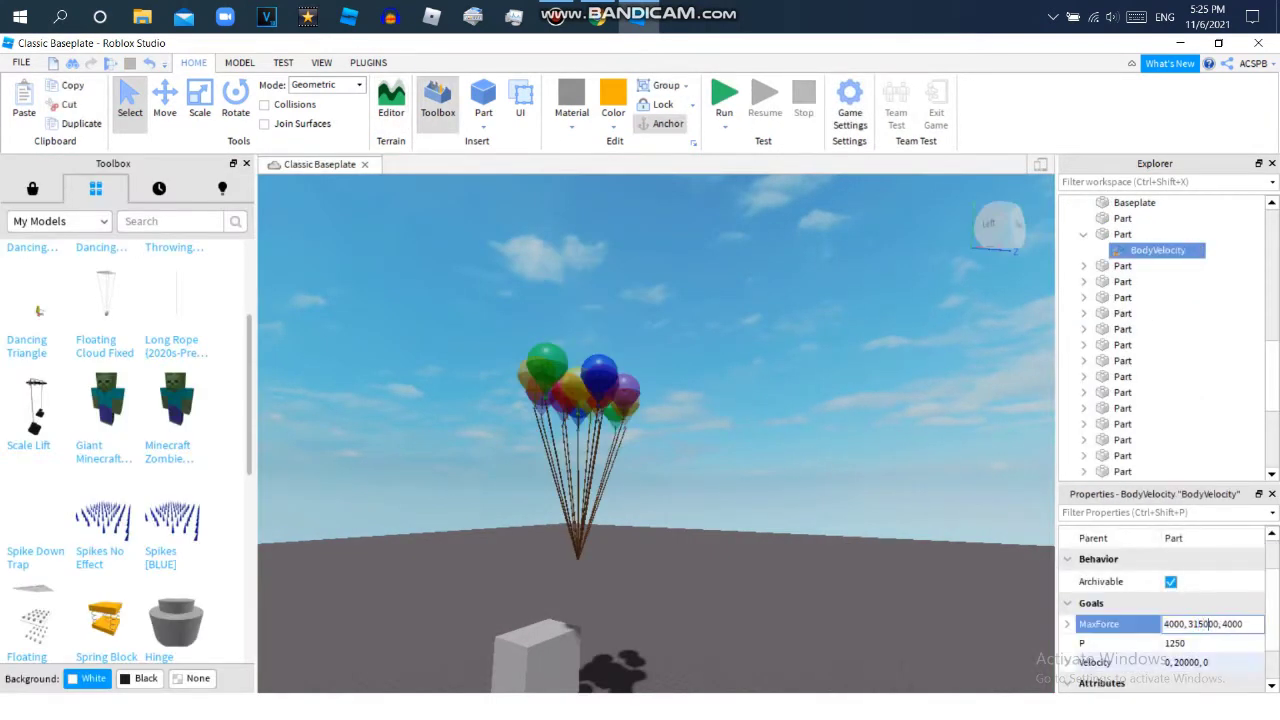
scroll(1165, 600, "up", 3)
right_click(1157, 250)
key("Escape")
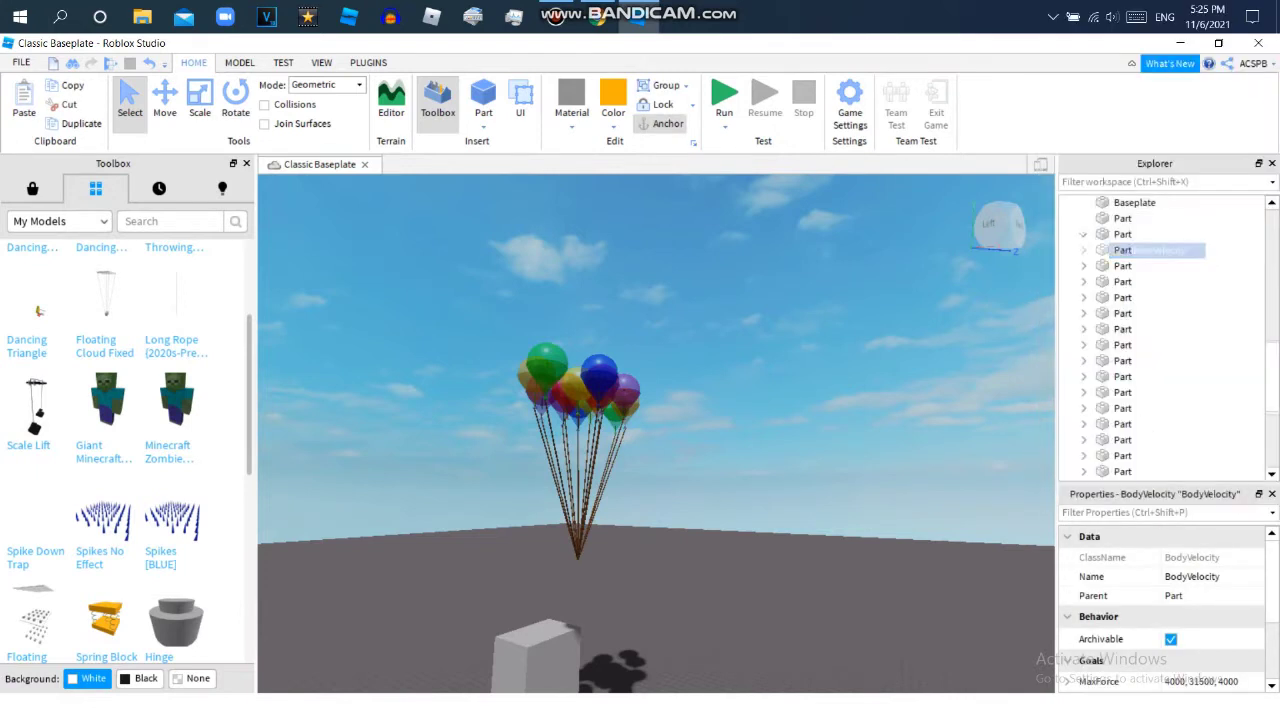
right_click(1157, 250)
key("Escape")
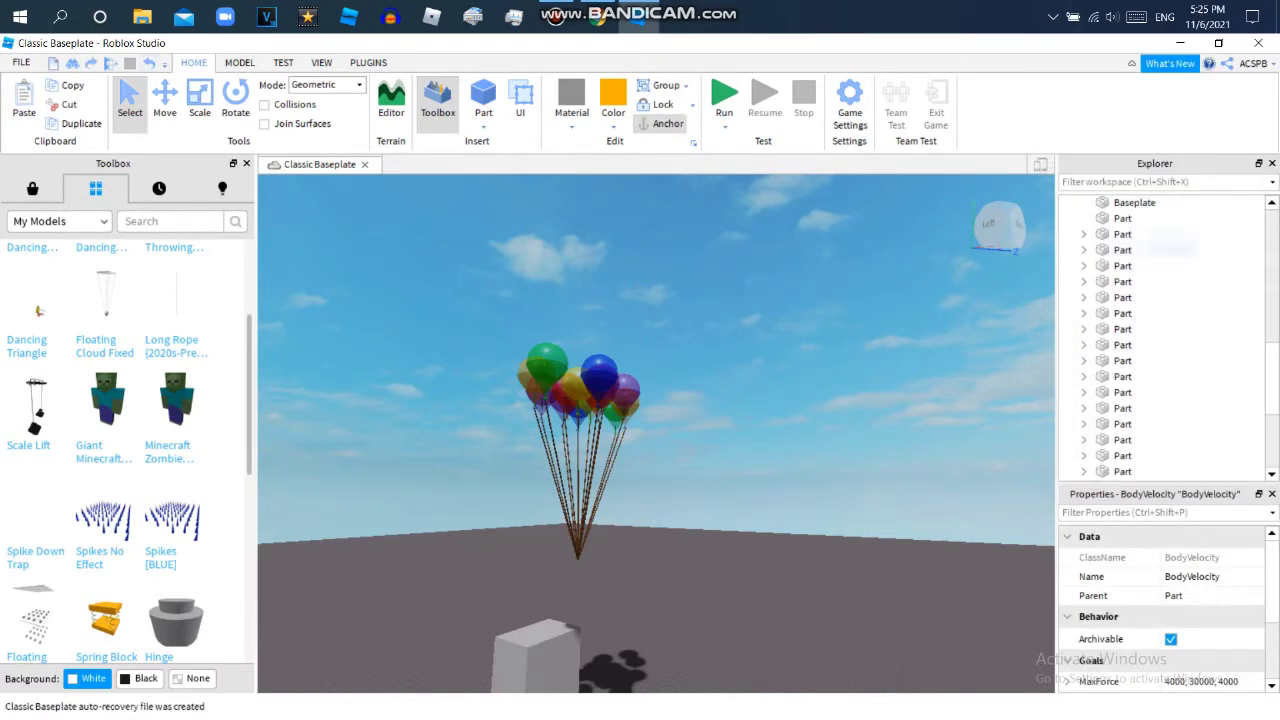
left_click(1122, 290, "shift")
right_click(1122, 290)
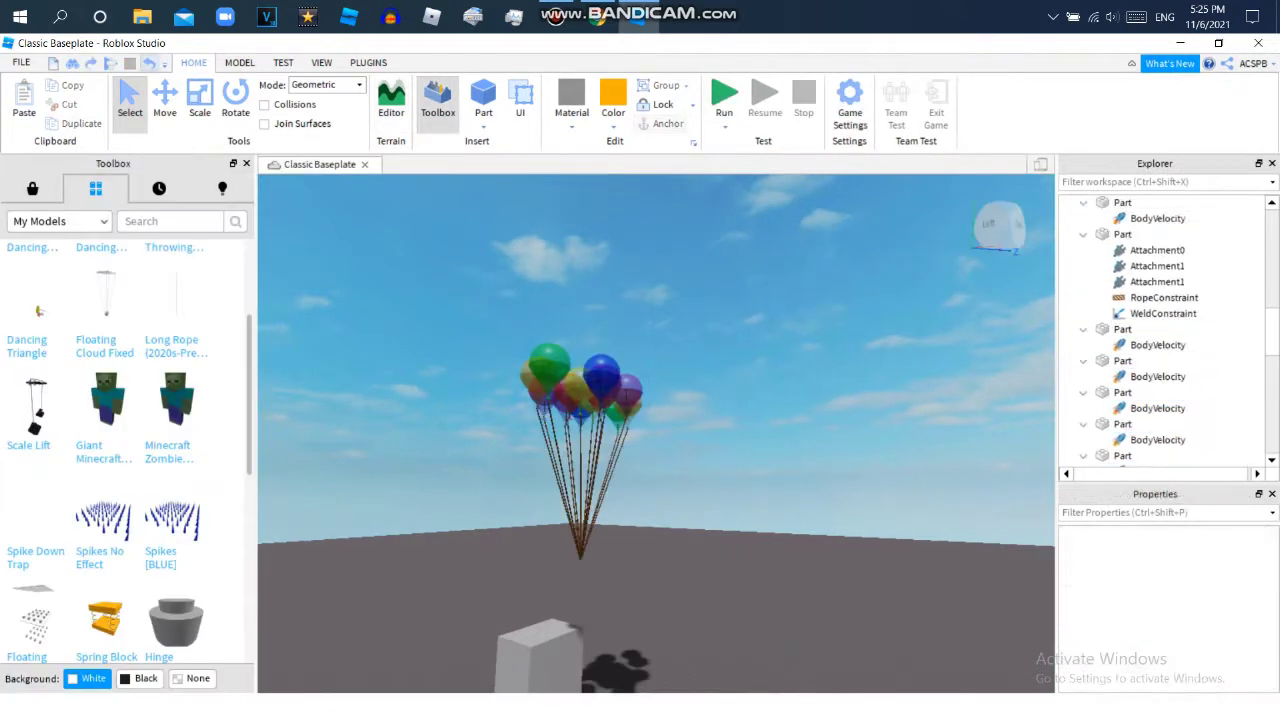
Take the BodyVelocity from one balloon part and paste it into the rest of the selected balloon parts
left_click(1157, 218)
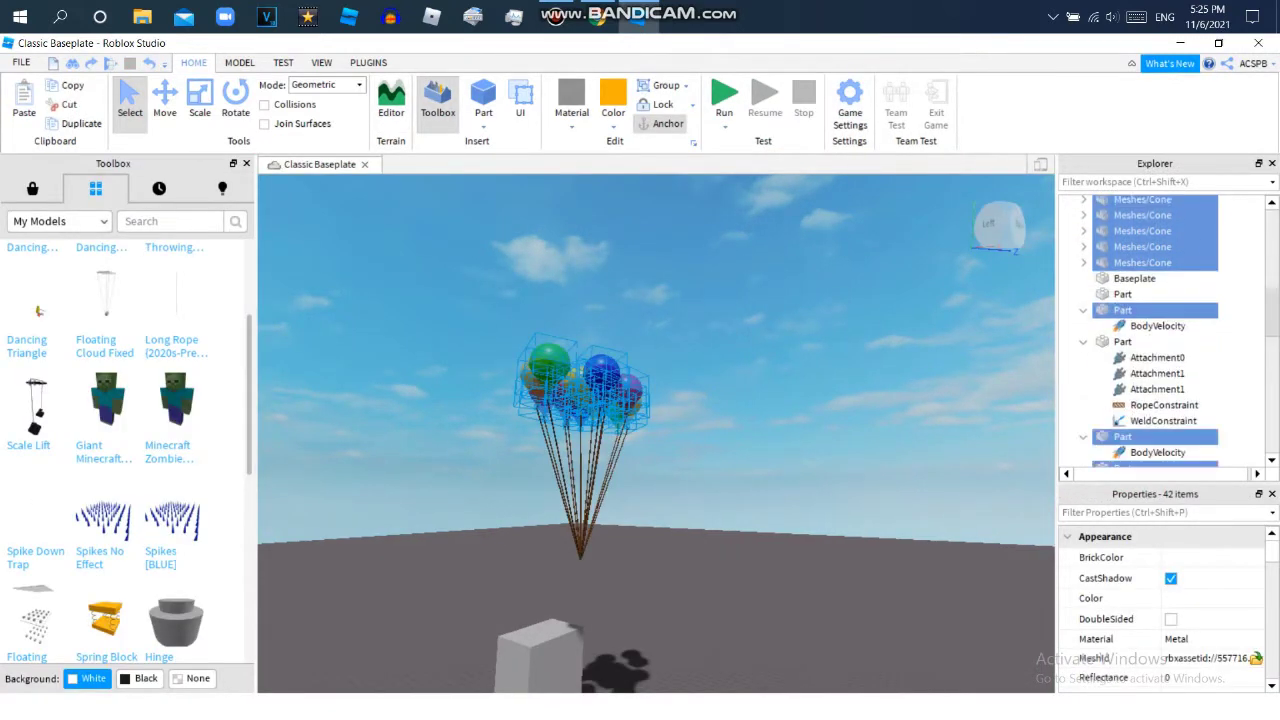
right_click(1157, 440)
left_click(1160, 370)
right_click(1160, 370)
left_click(1157, 416)
right_click(1157, 416)
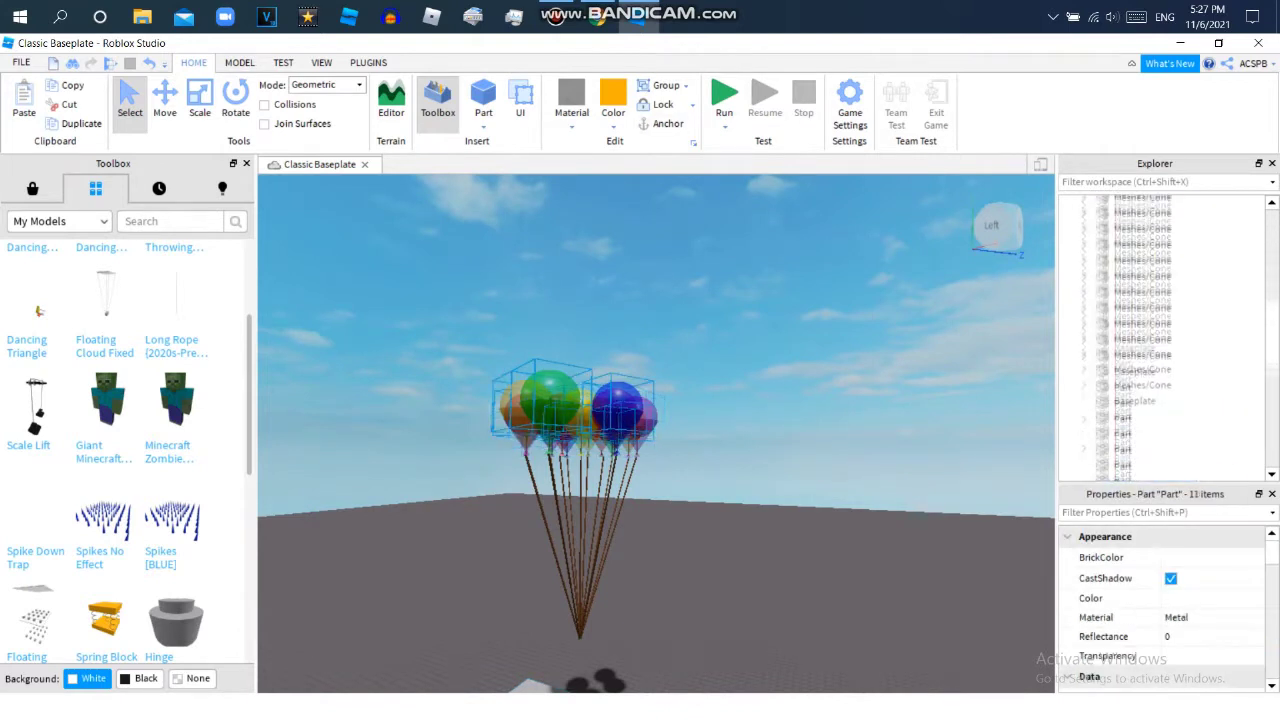
right_click(1123, 352)
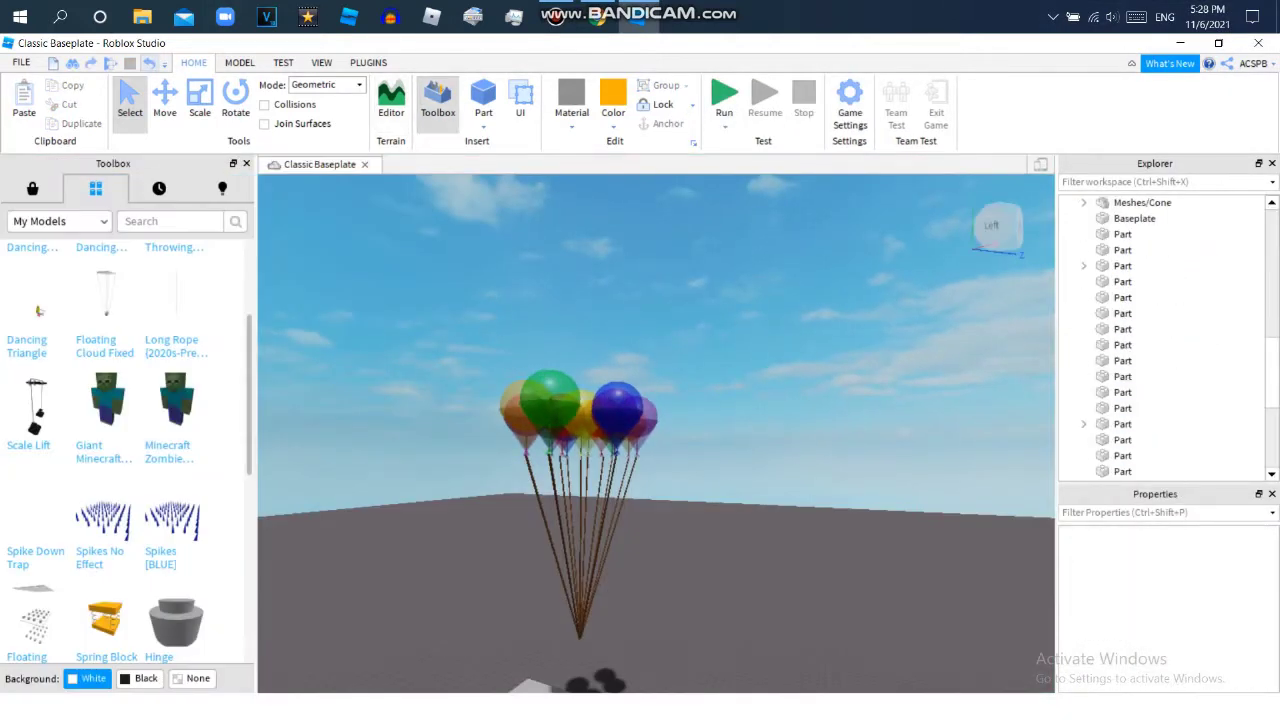
Edit the BodyVelocity's MaxForce and bring the grouped balloon model down to the Daisy Duck NPC
scroll(1160, 600, "down", 2)
left_click(1200, 585)
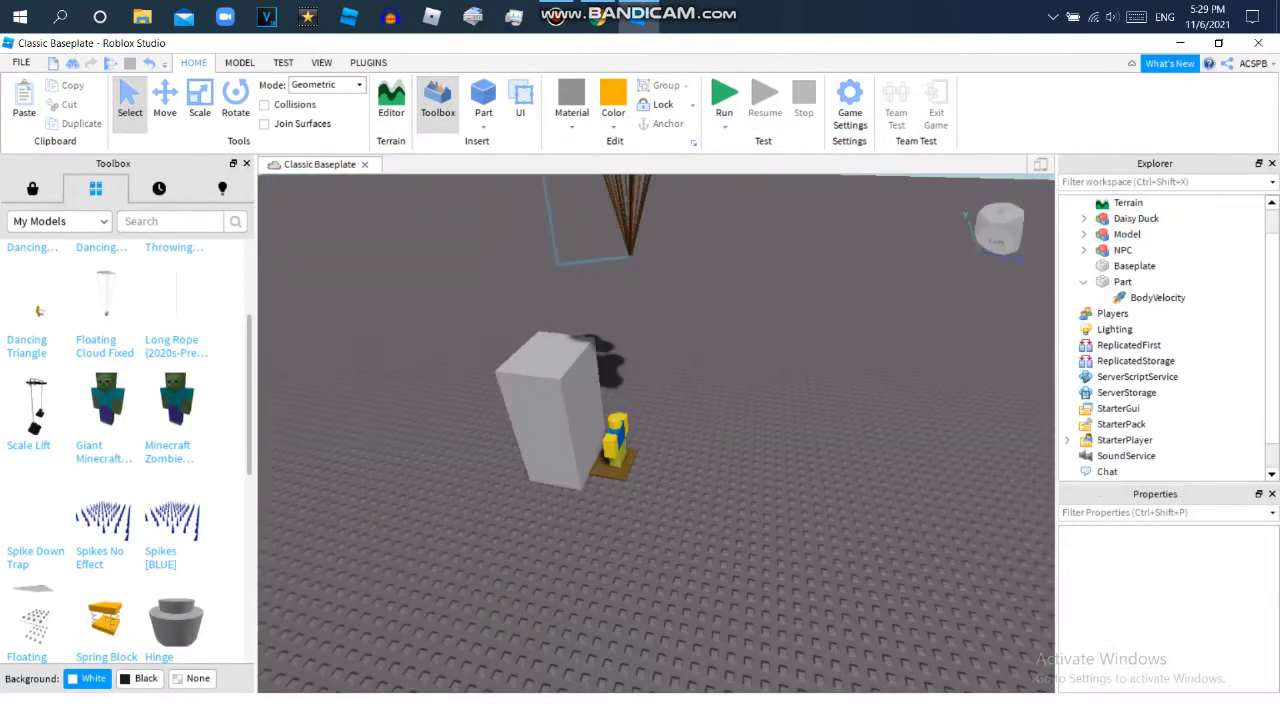
key("f")
key("ctrl+2")
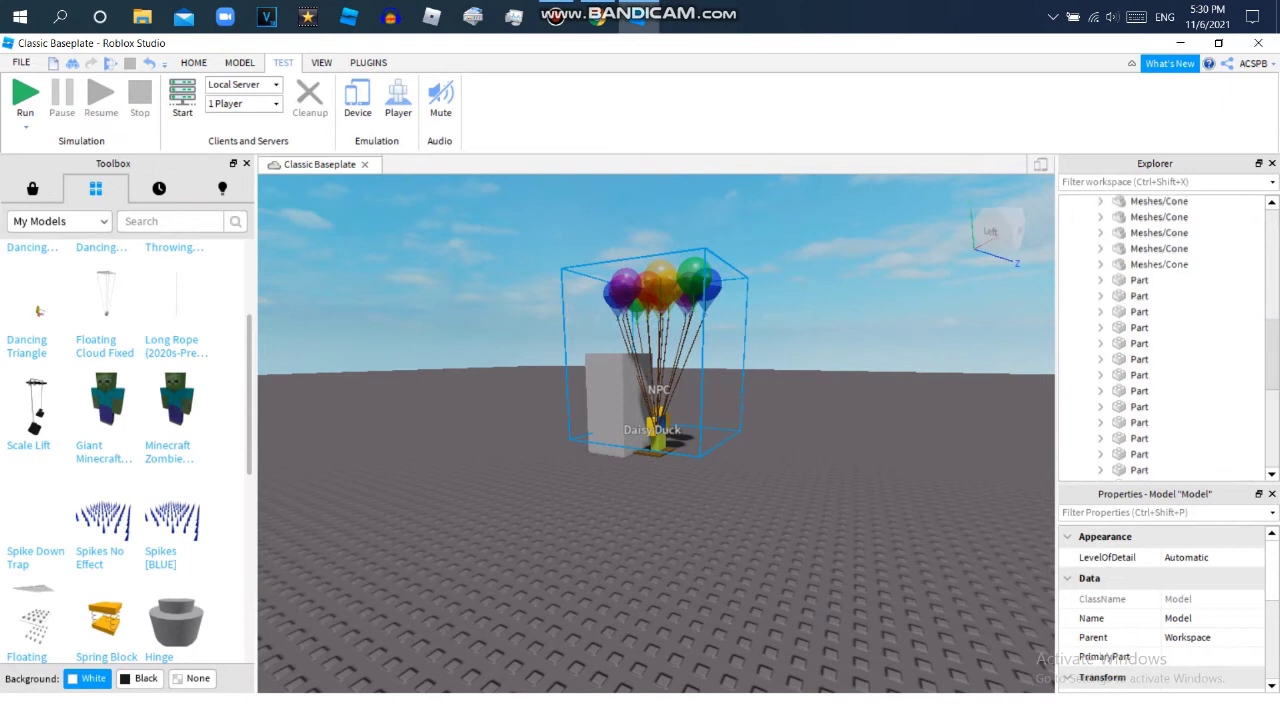
Set the loose BodyVelocity's MaxForce to 4000, 34500, 4000 and paste it into the balloon parts
left_click_drag(1150, 330, 1150, 202)
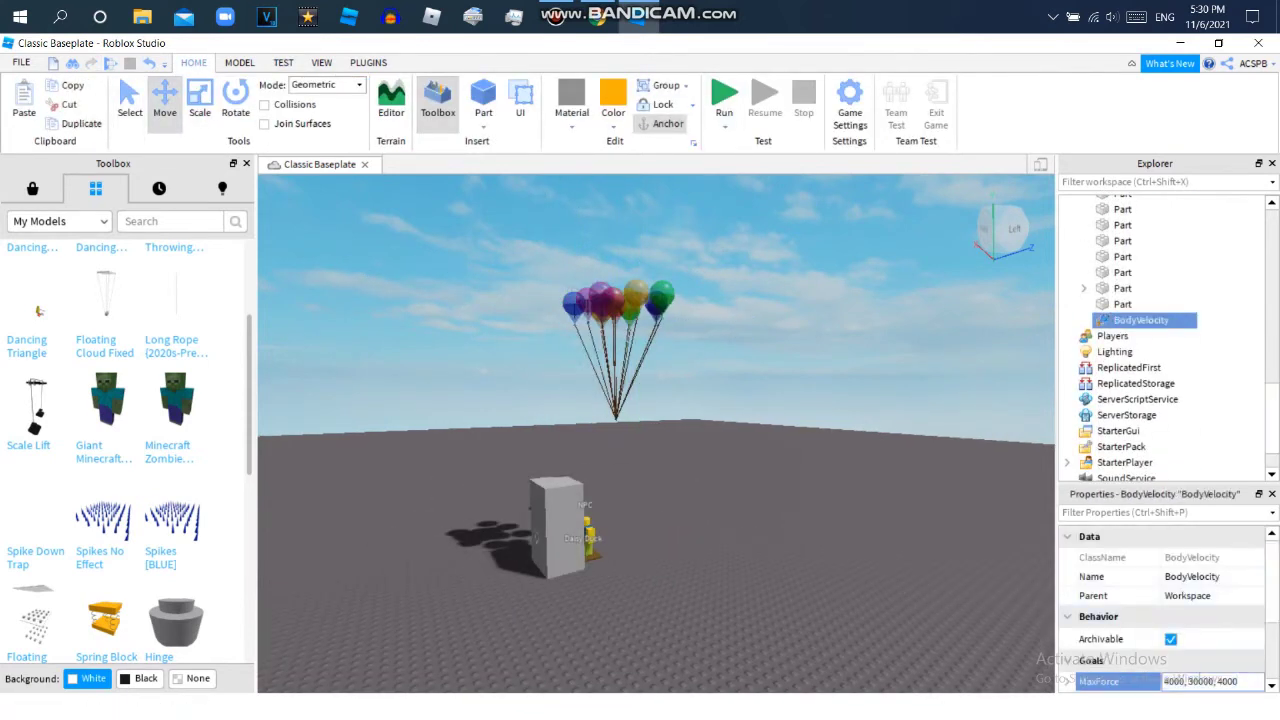
right_click(1140, 320)
left_click(1122, 304)
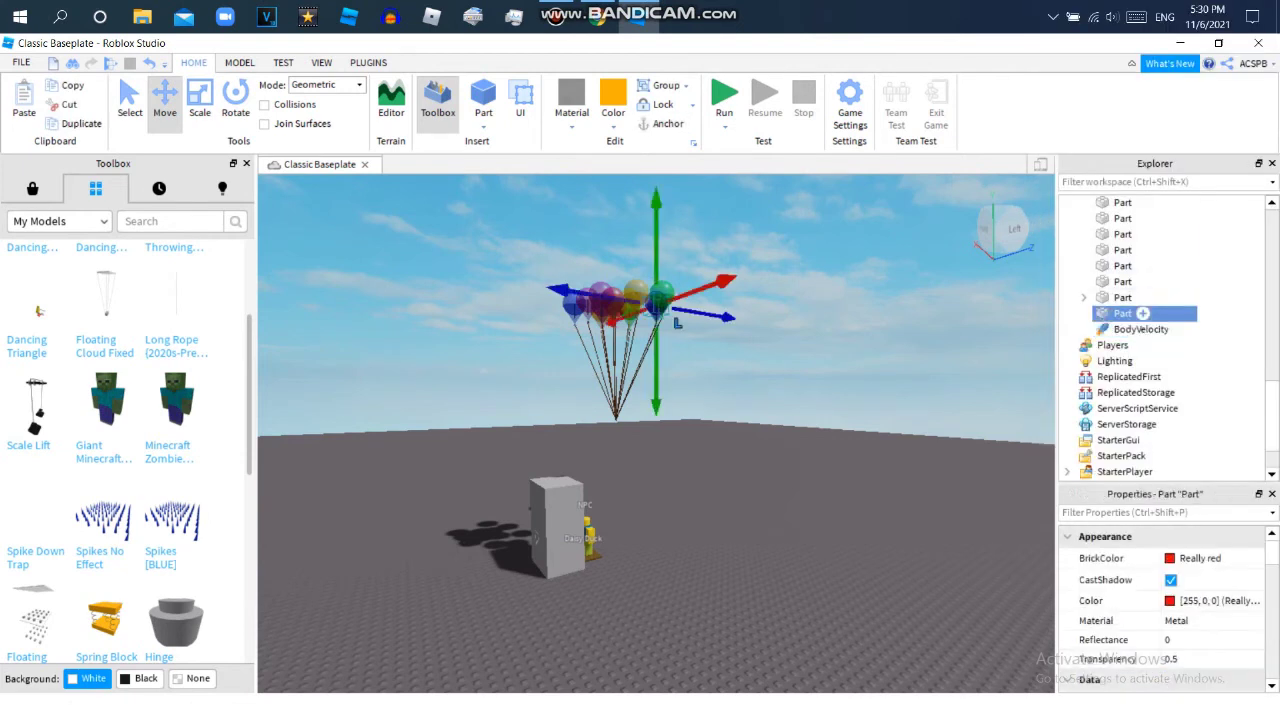
left_click(1140, 320)
left_click_drag(1122, 304, 1143, 366)
left_click_drag(1142, 296, 1130, 330)
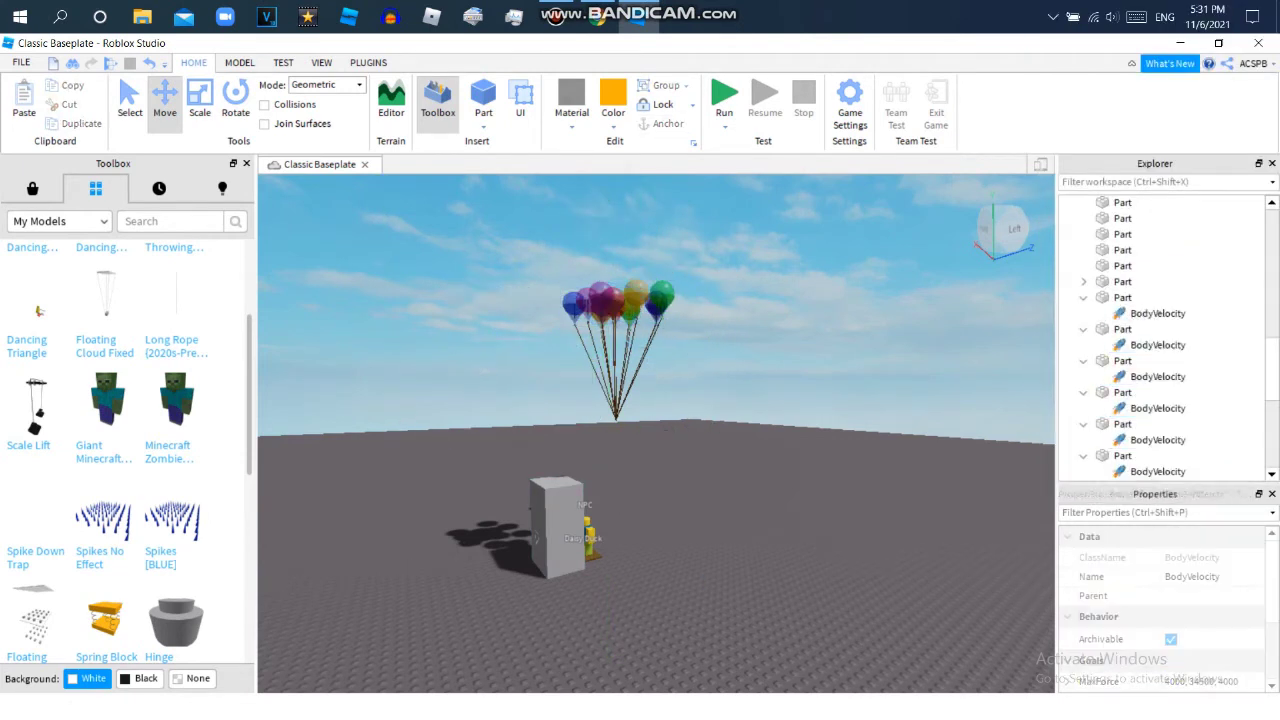
right_click(1125, 400)
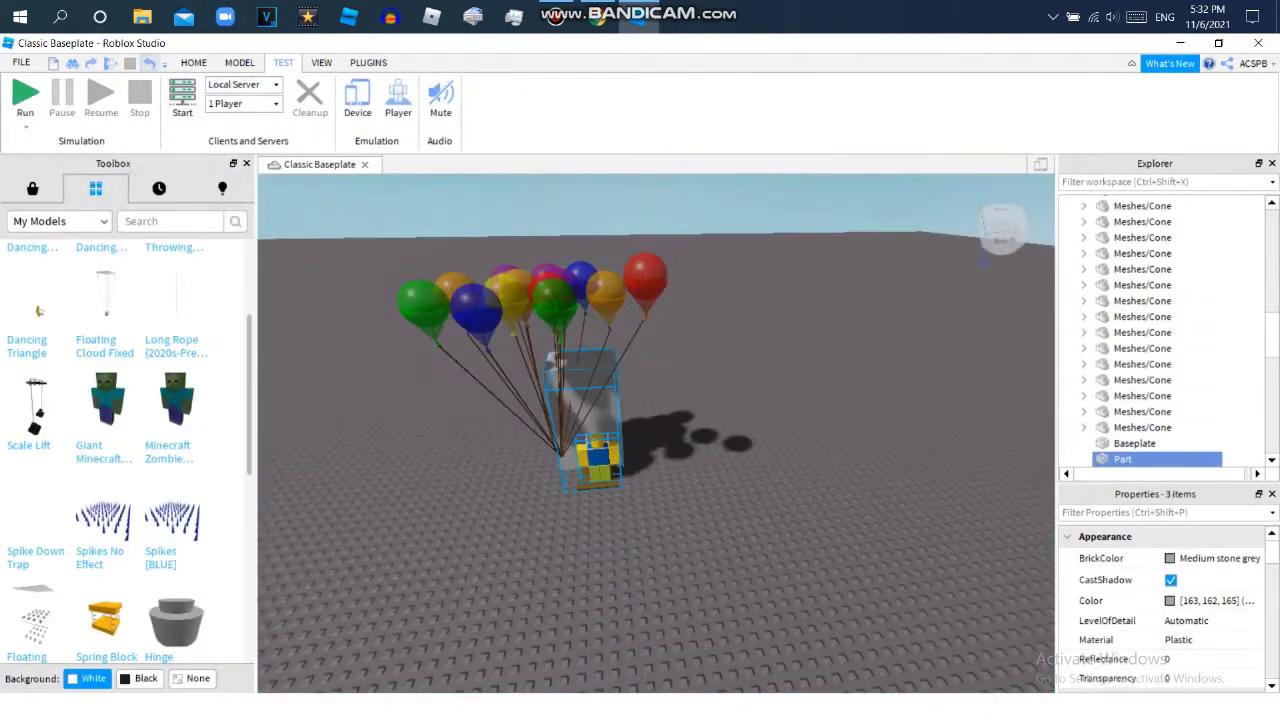
Cut the BodyVelocity lying loose in the Workspace and paste it into the red balloon's part and the other balloon parts
left_click(1142, 205, "shift")
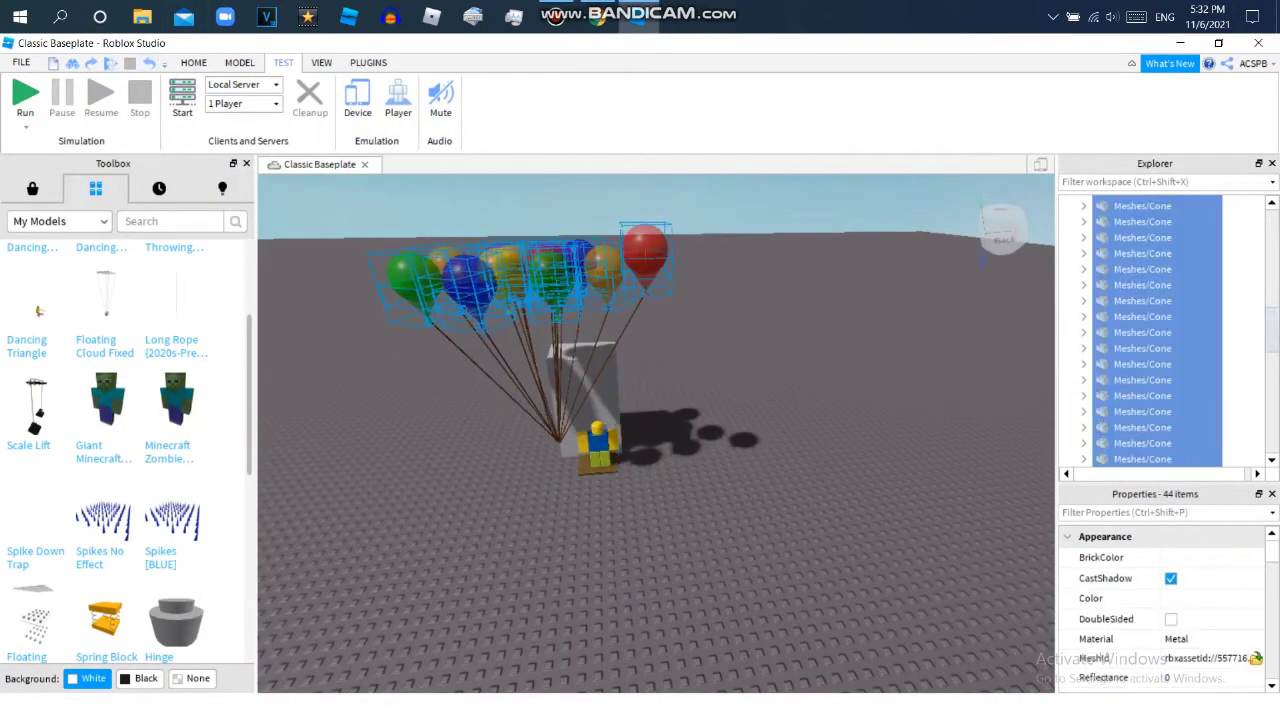
left_click(1140, 360)
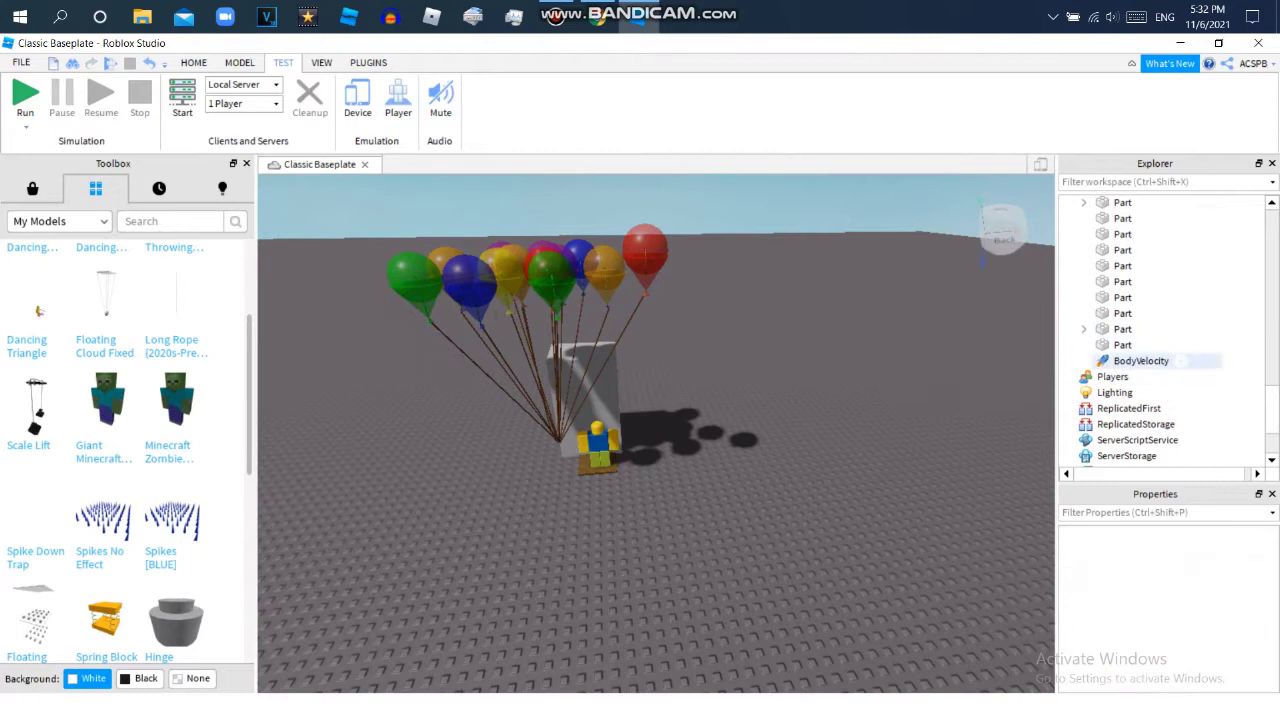
right_click(1140, 360)
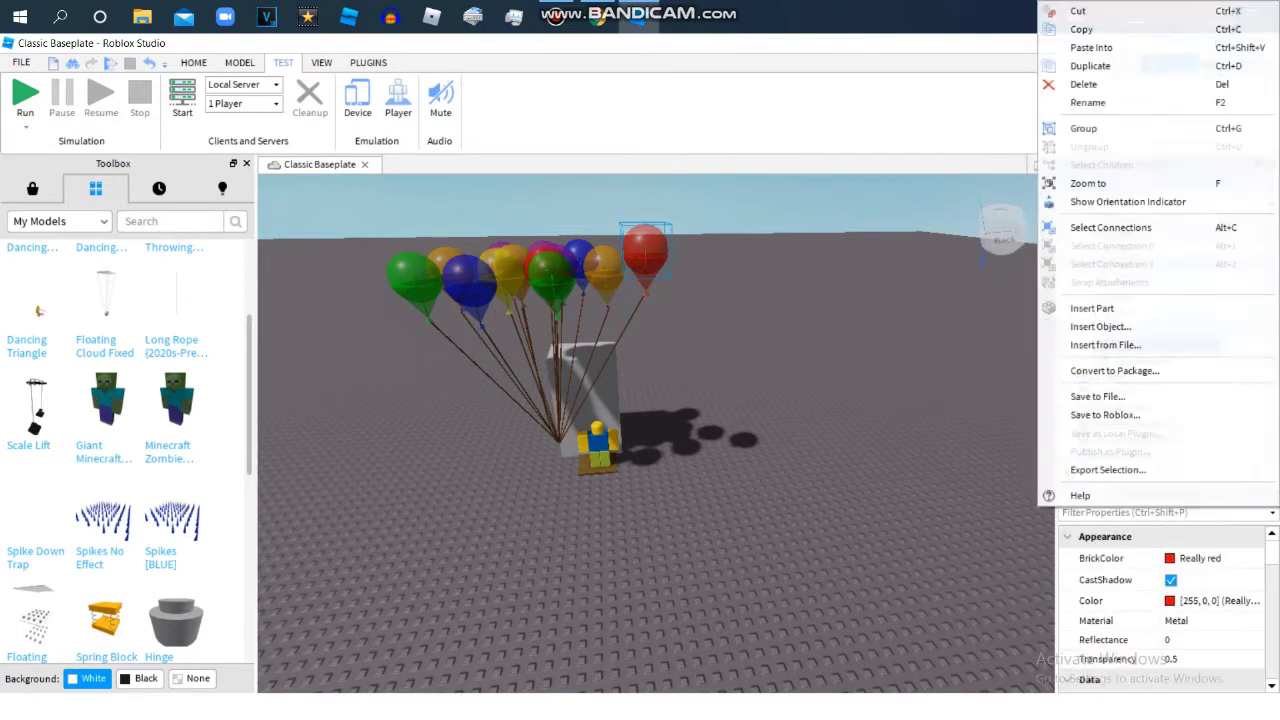
key("Escape")
right_click(1120, 218)
left_click(1110, 262)
left_click(1122, 360)
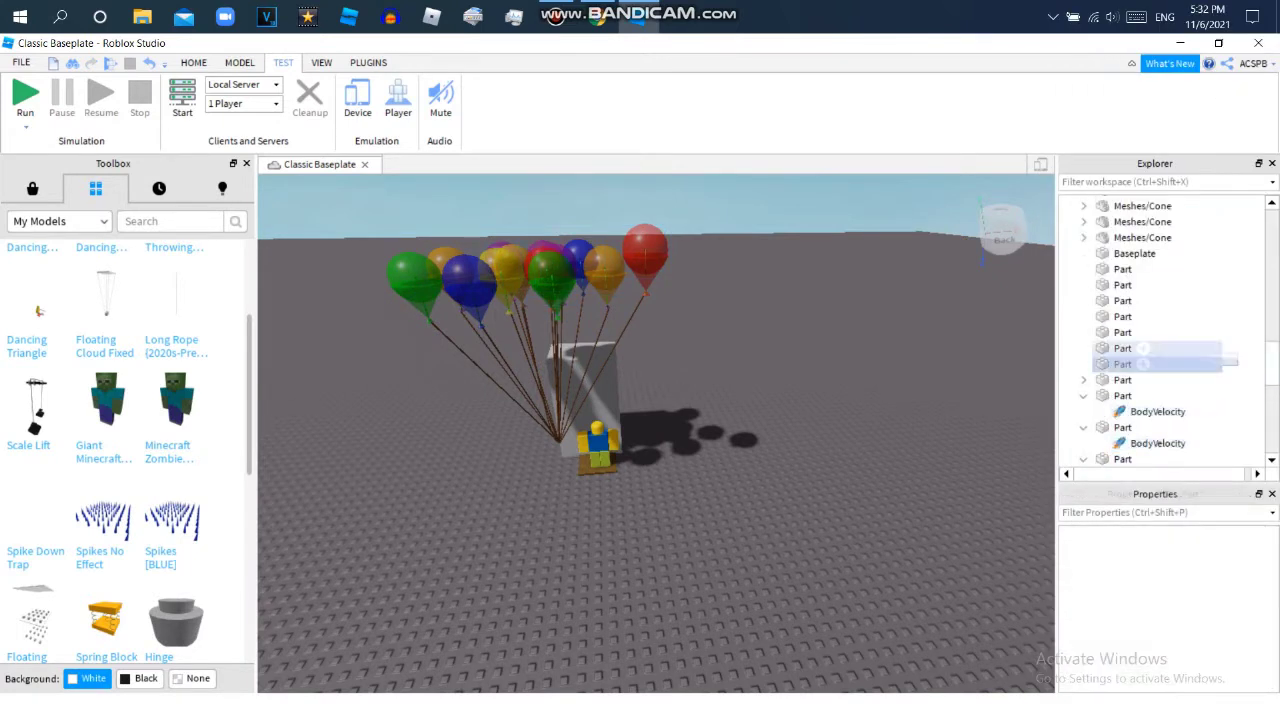
right_click(1122, 360)
left_click(1110, 49)
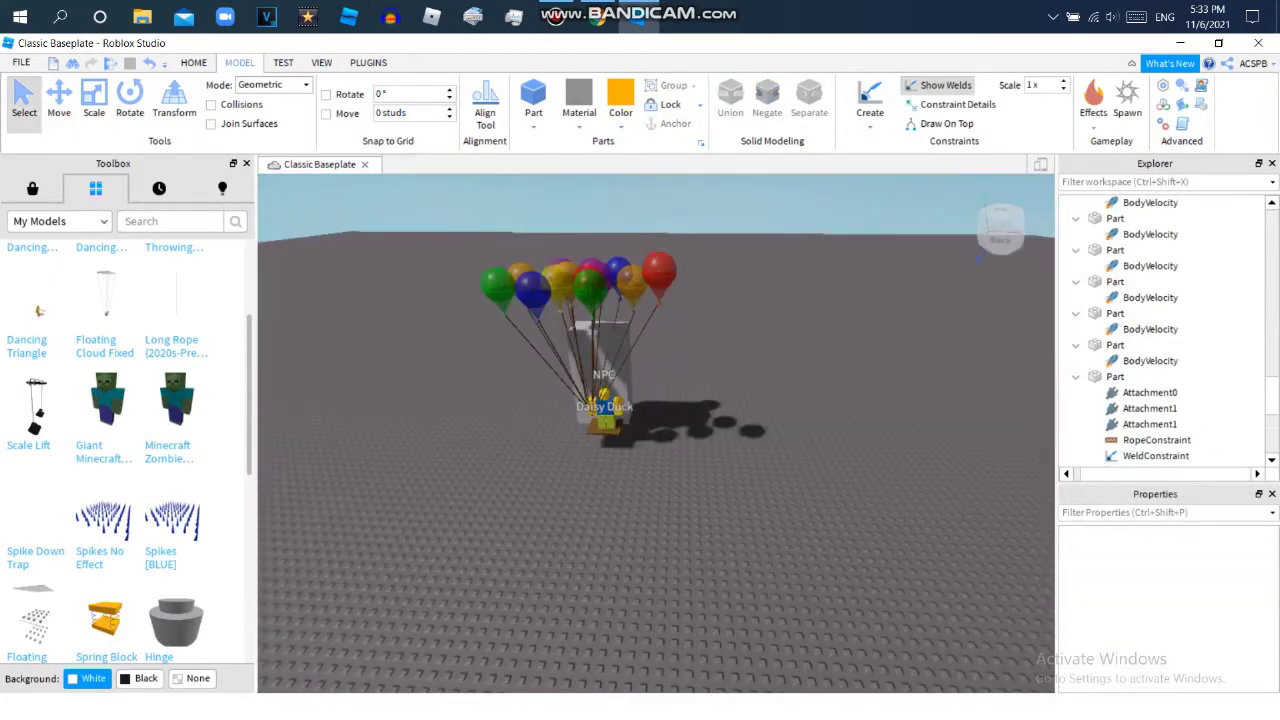
Test-run the balloons' lift, and paste the loose BodyVelocity into the balloon parts again
key("F8")
key("shift+F5")
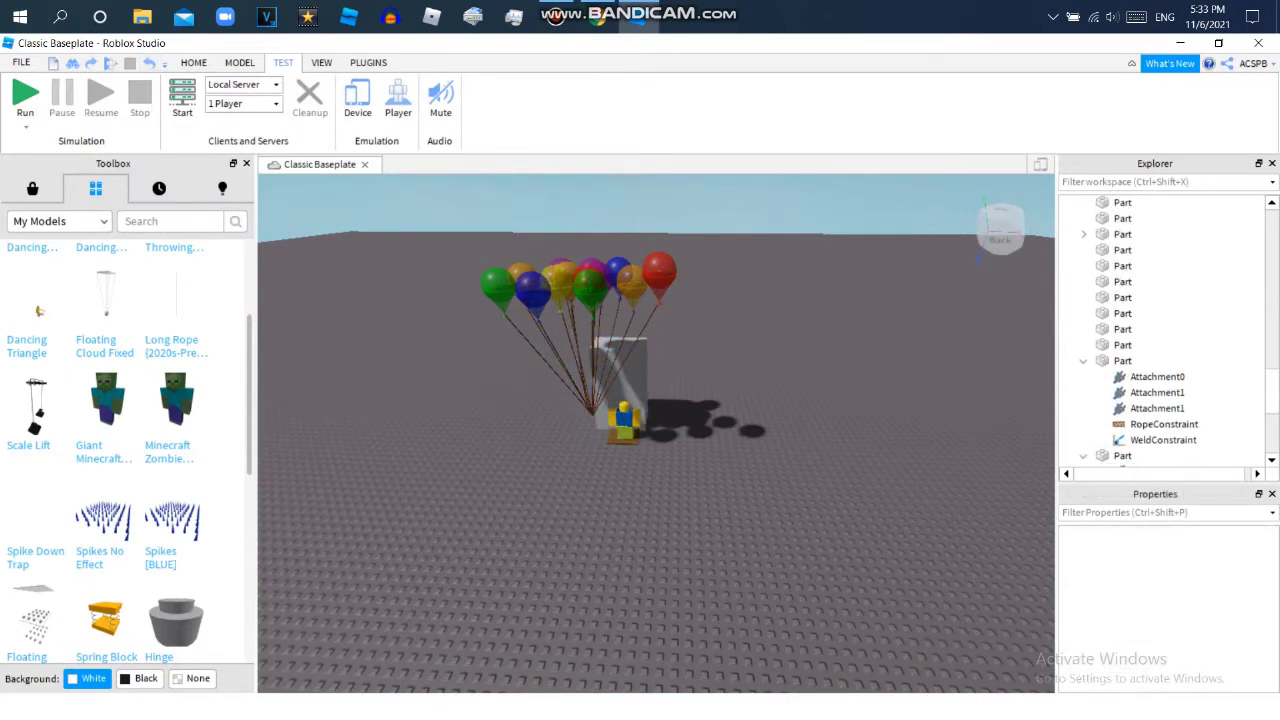
left_click(1141, 312)
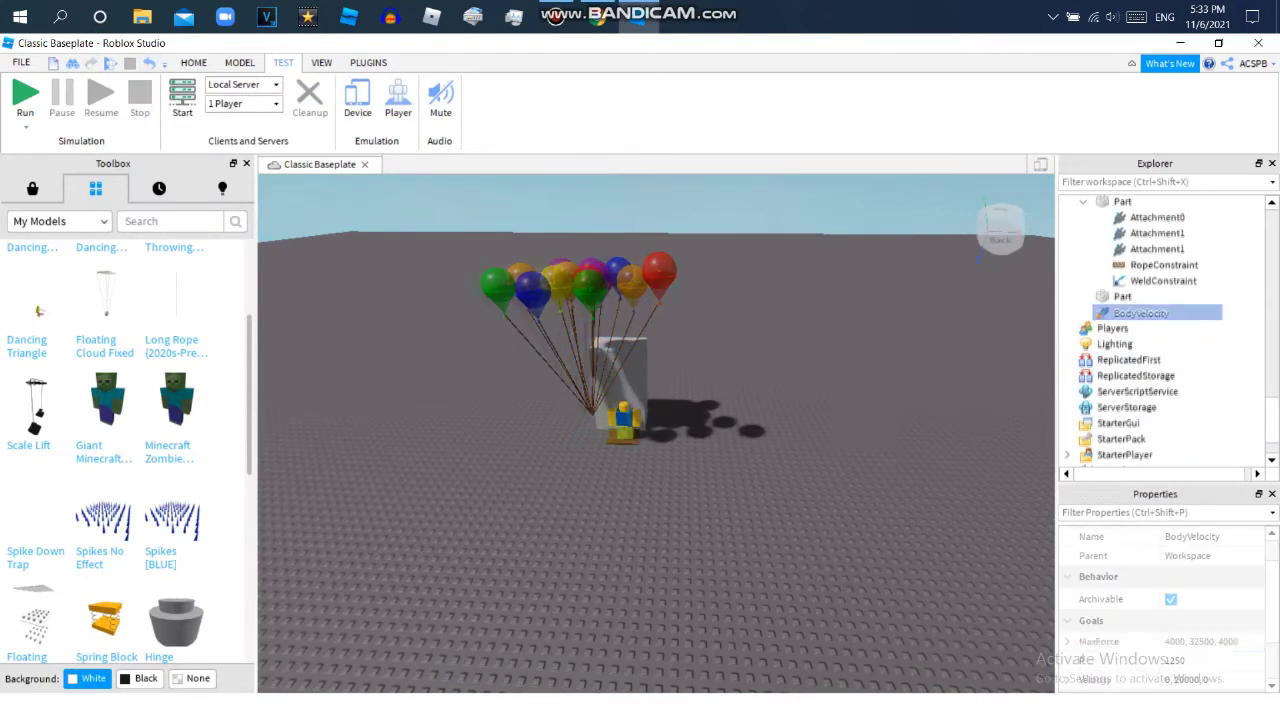
left_click_drag(1141, 312, 1143, 377)
scroll(1160, 330, "up", 1)
right_click(1123, 440)
key("Escape")
Group all the roped balloons into one model and move it so the ropes' lower ends meet the NPC's hand
left_click_drag(700, 250, 325, 457)
left_click(193, 62)
key("ctrl+g")
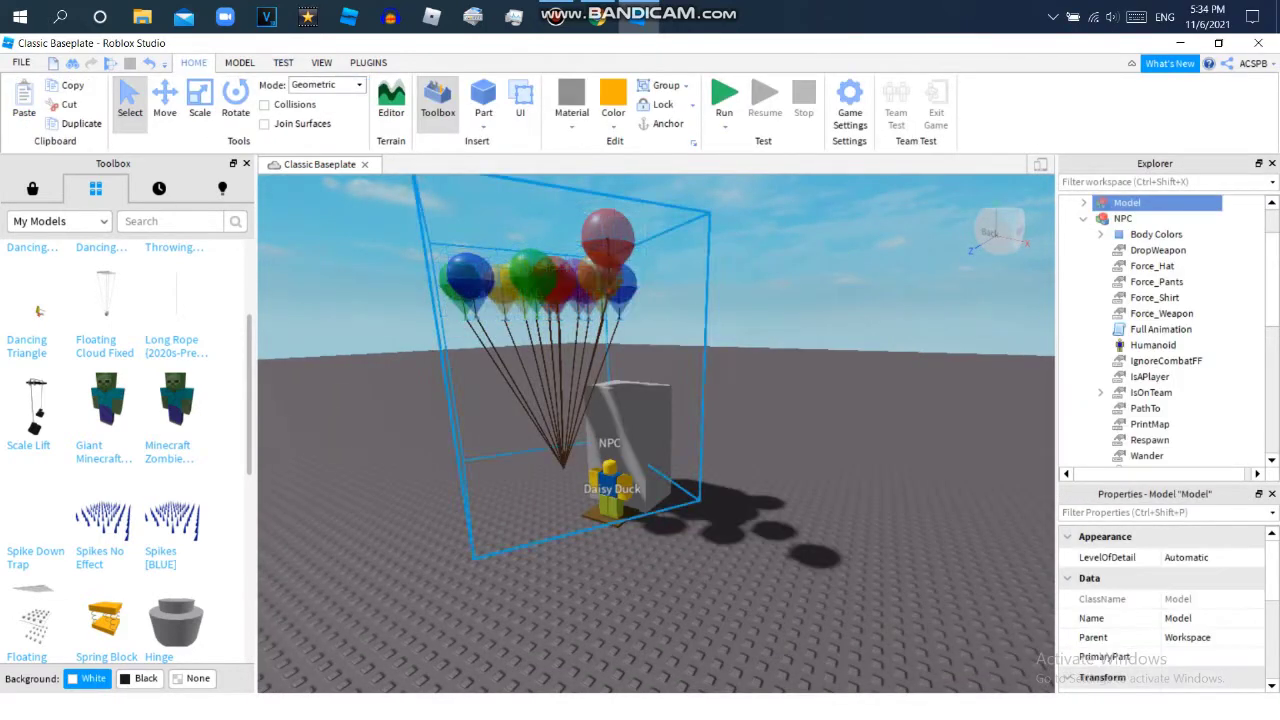
key("w")
key("w")
key("w")
key("w")
key("w")
key("w")
key("ctrl+2")
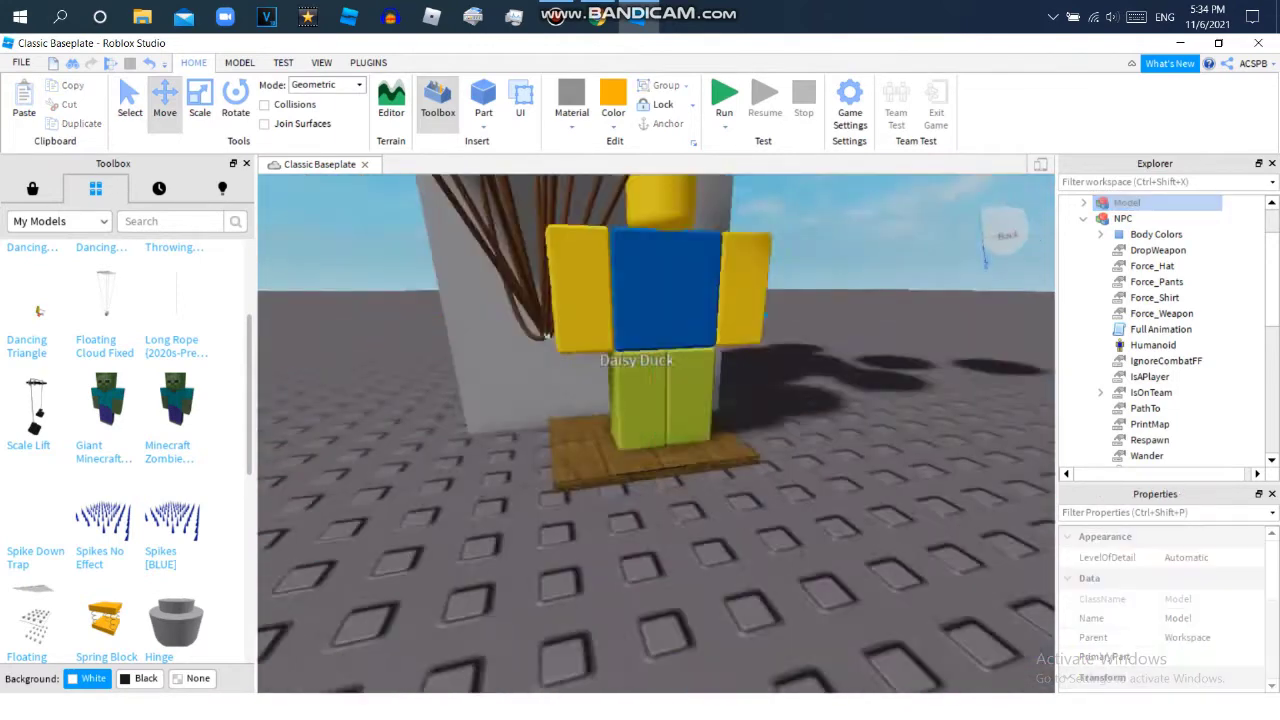
Run the simulation to check how the balloons lift Daisy Duck off the plank, and stop it
left_click(239, 62)
left_click(283, 62)
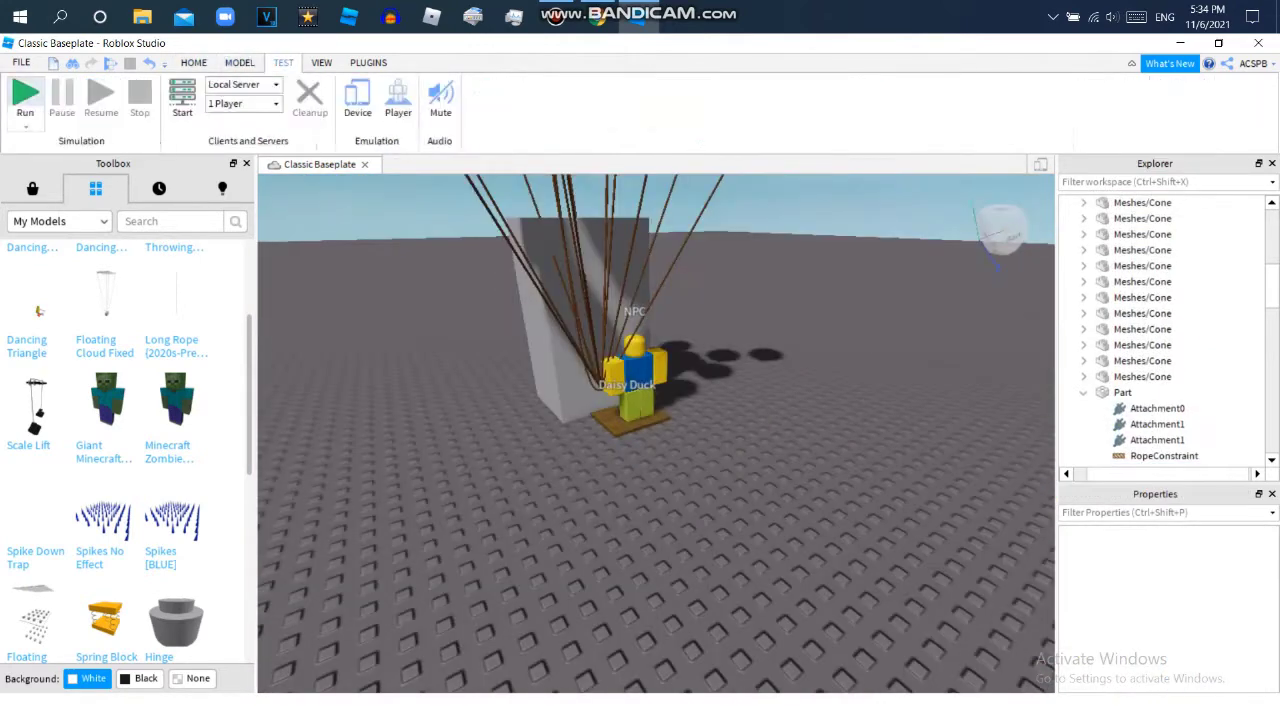
key("F8")
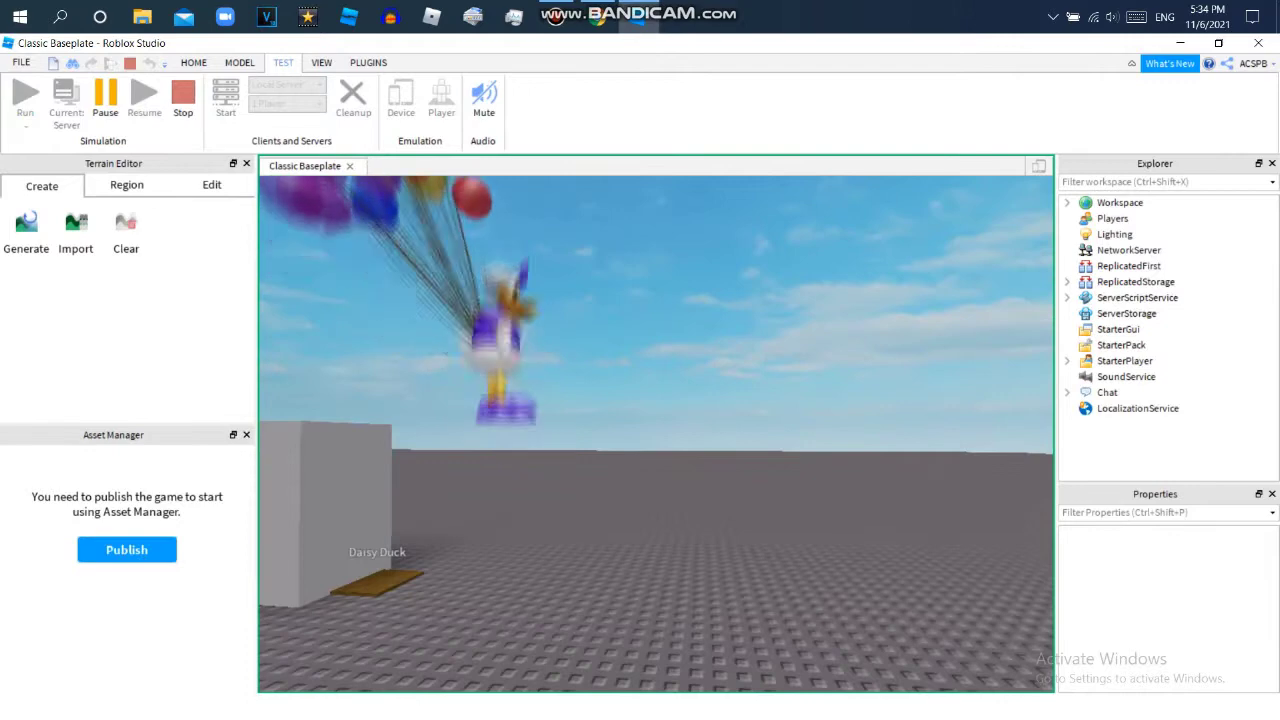
key("w")
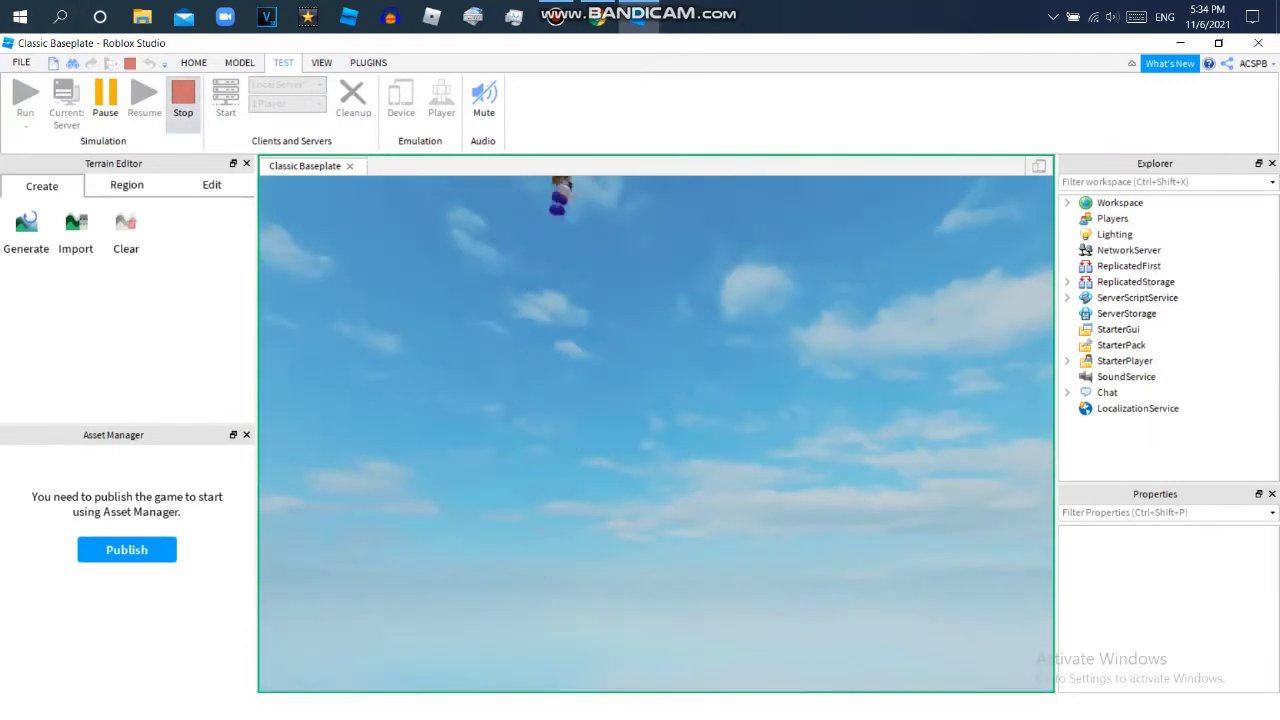
left_click(183, 97)
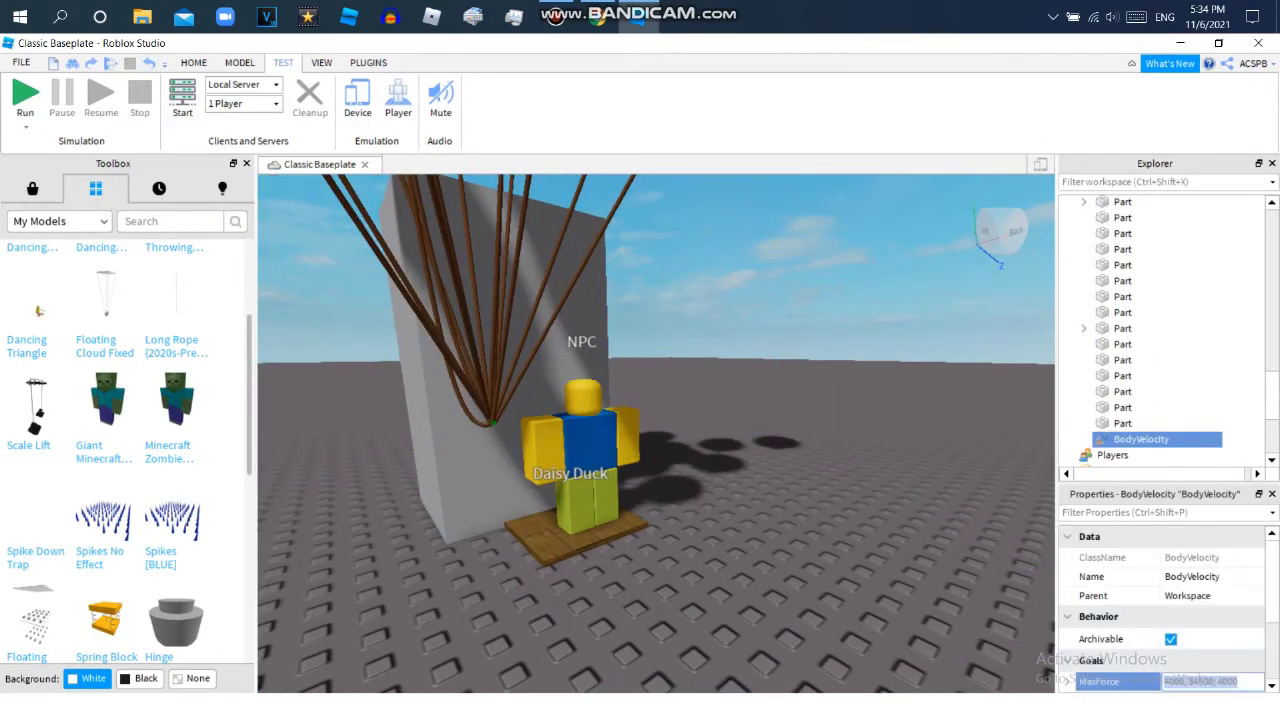
Move the BodyVelocity with MaxForce 4000, 31500, 4000 from the Workspace into the balloon parts and regroup the balloons as a model
key("ctrl+x")
left_click(1122, 328)
left_click(1122, 424, "shift")
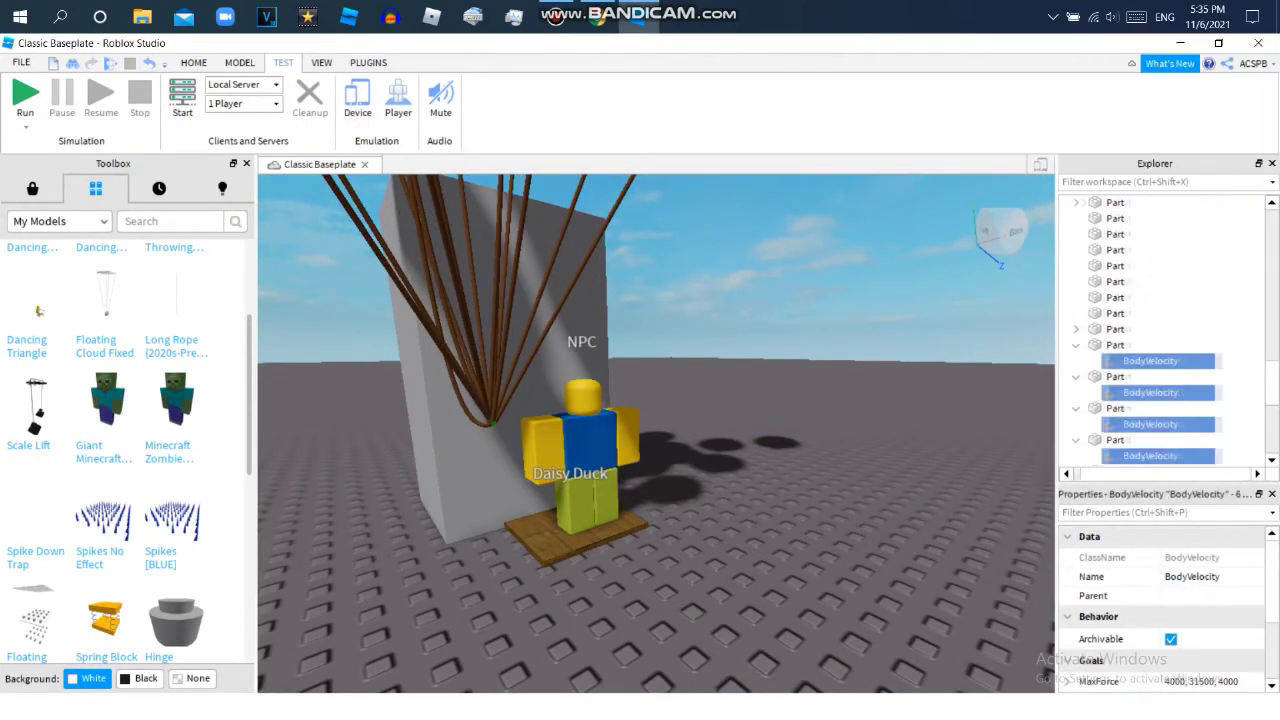
key("ctrl+shift+v")
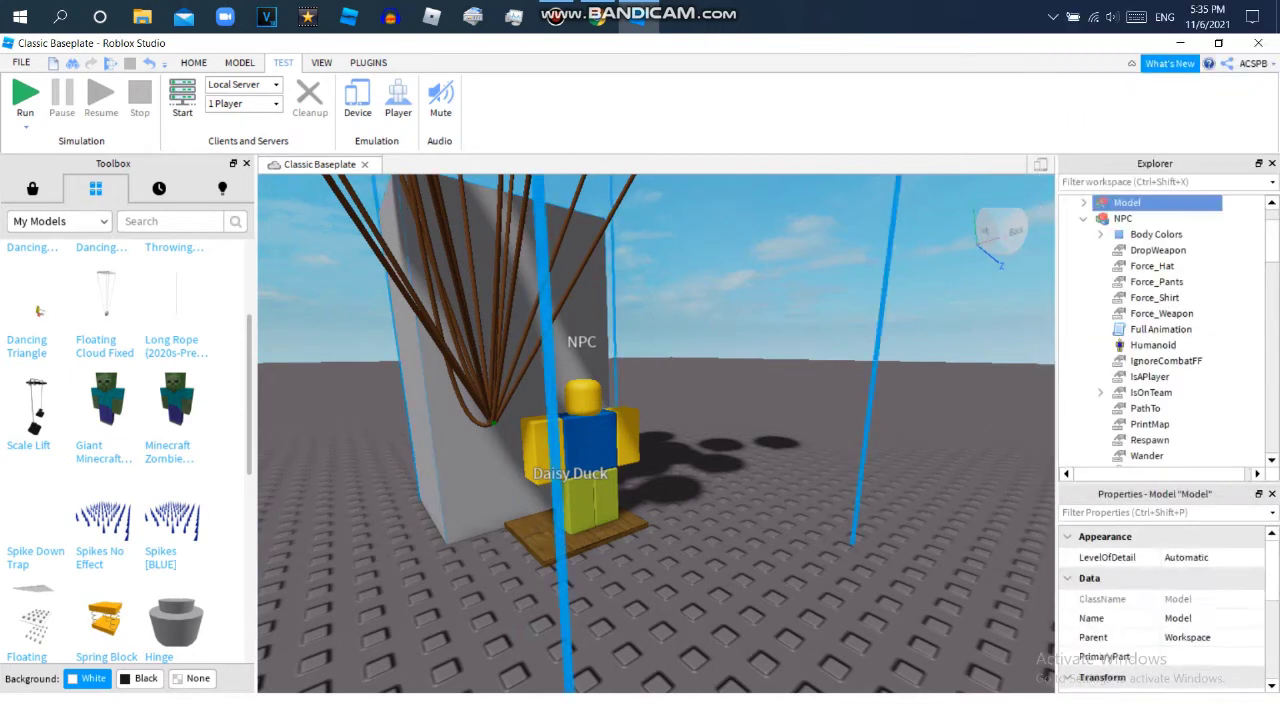
key("f")
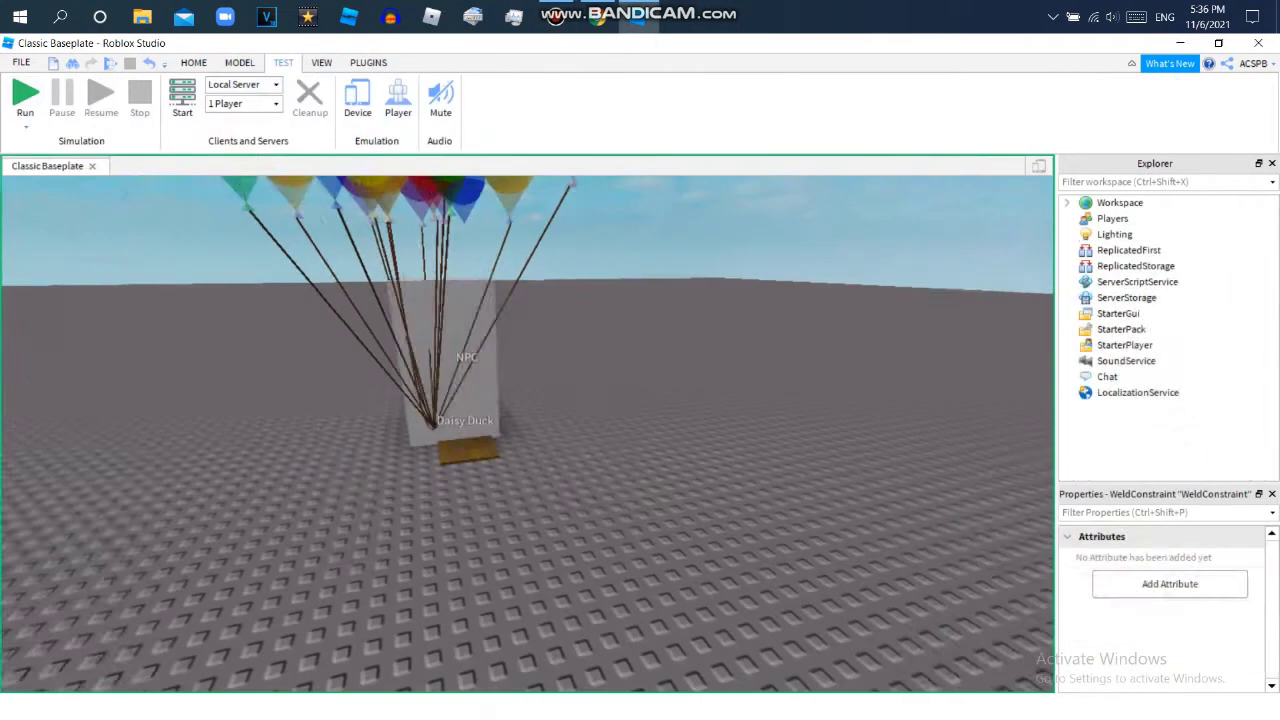
Run the simulation again with the regrouped balloons and inspect the behaviour of the red balloon
key("F8")
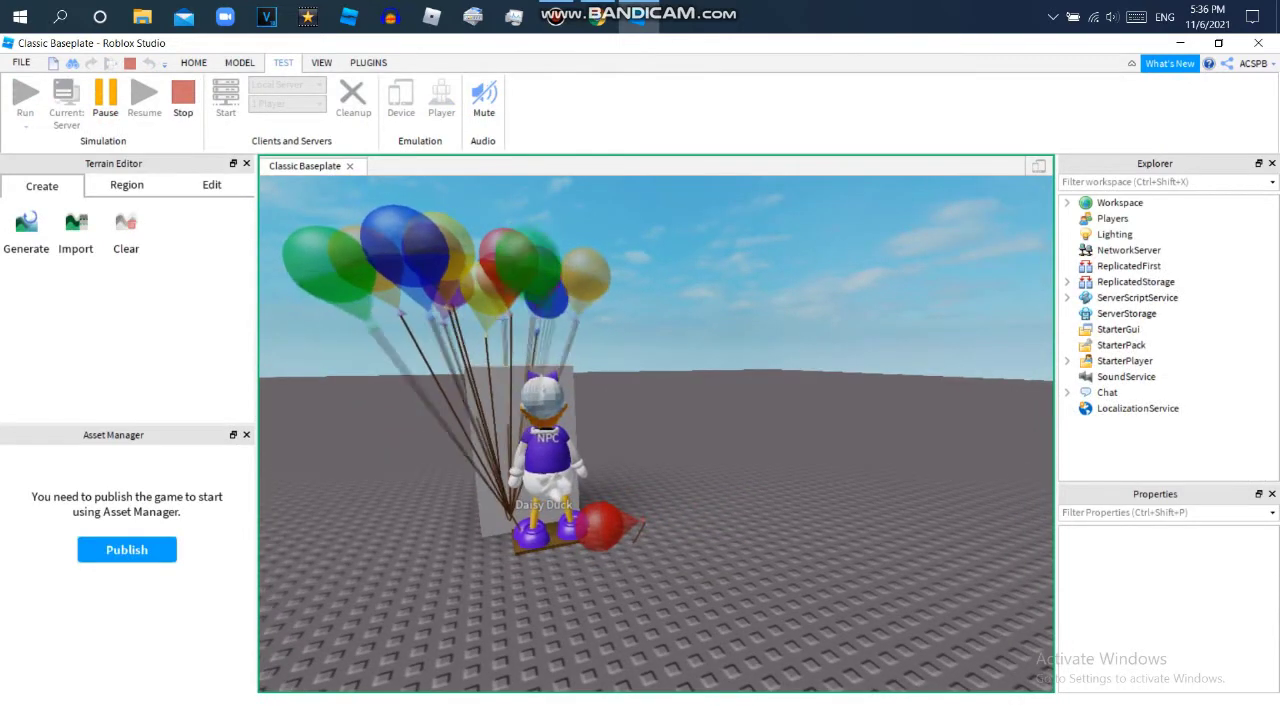
key("shift+F5")
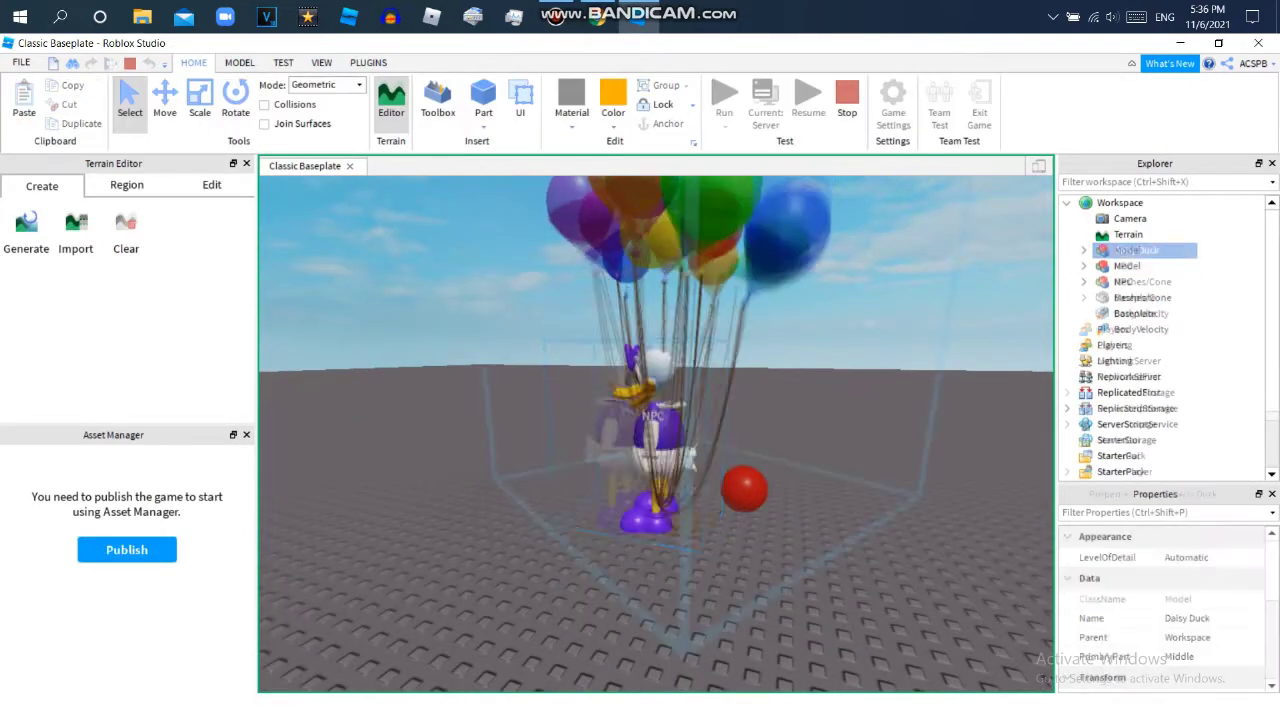
key("Delete")
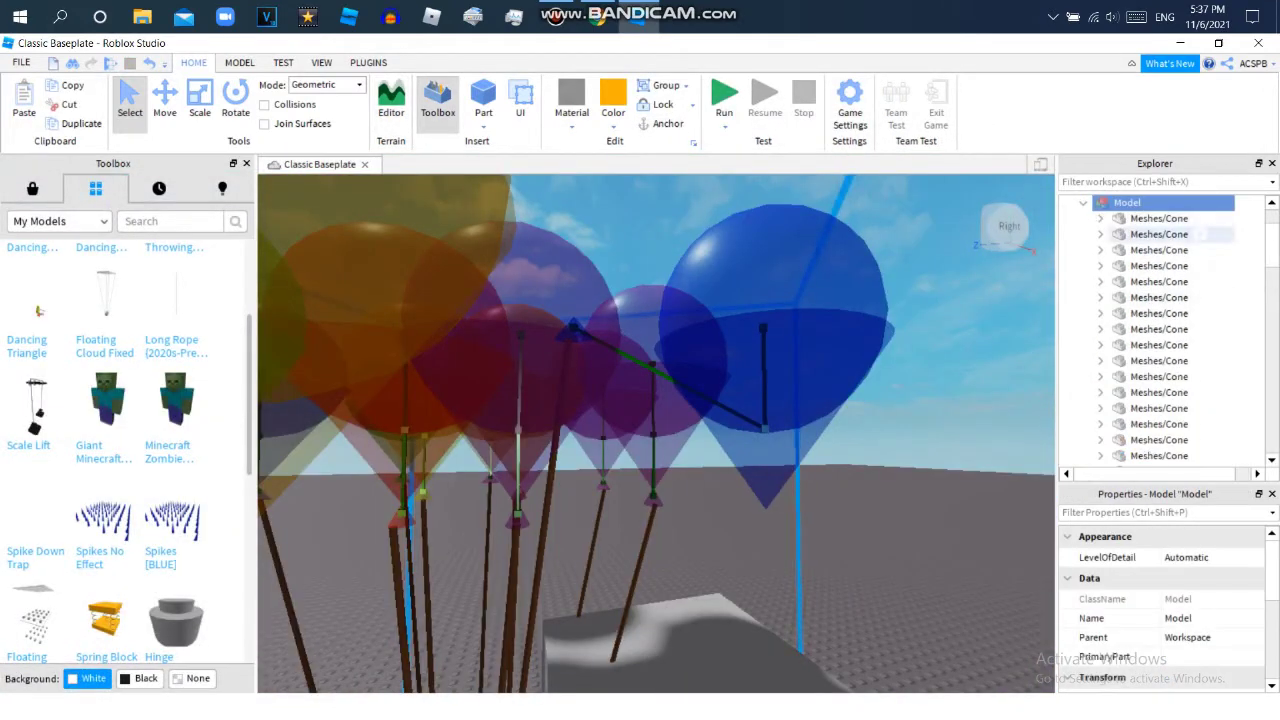
Copy the BodyVelocity with MaxForce 4000, 31500, 4000 from a neighbouring Part into the red balloon's Part that lacks one
left_click_drag(1120, 212, 1199, 213)
key("f")
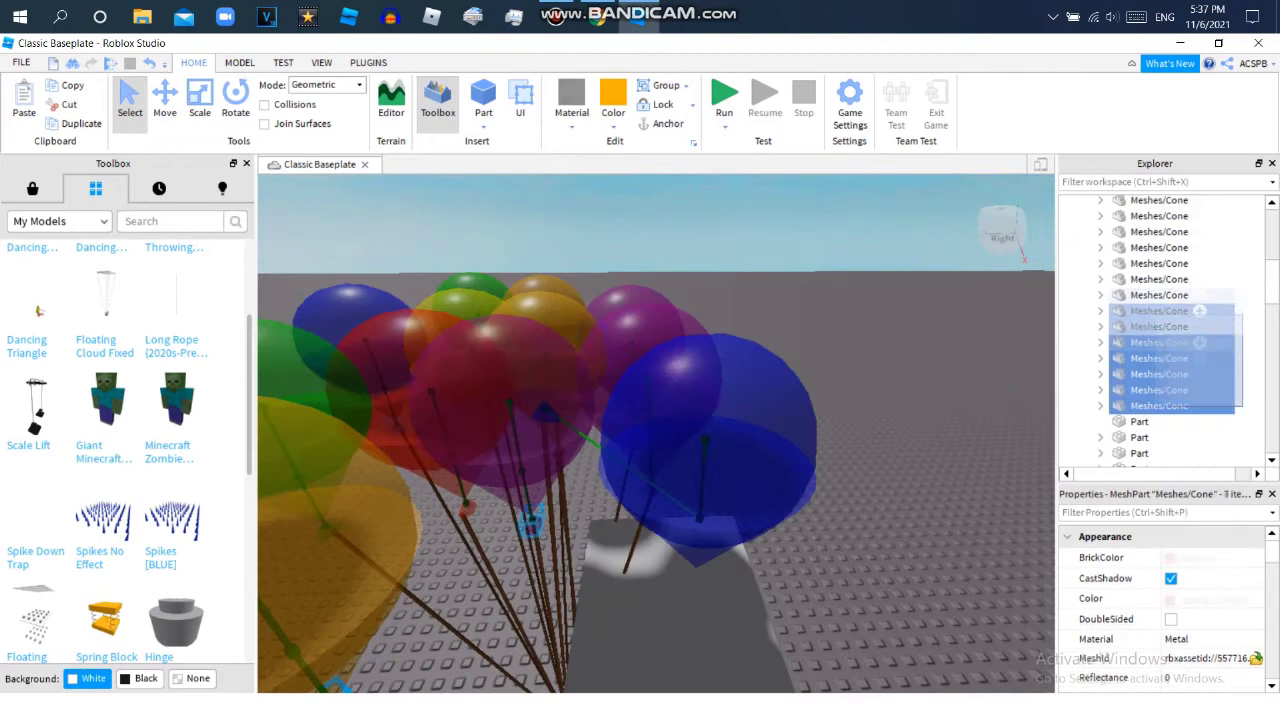
left_click(1160, 246)
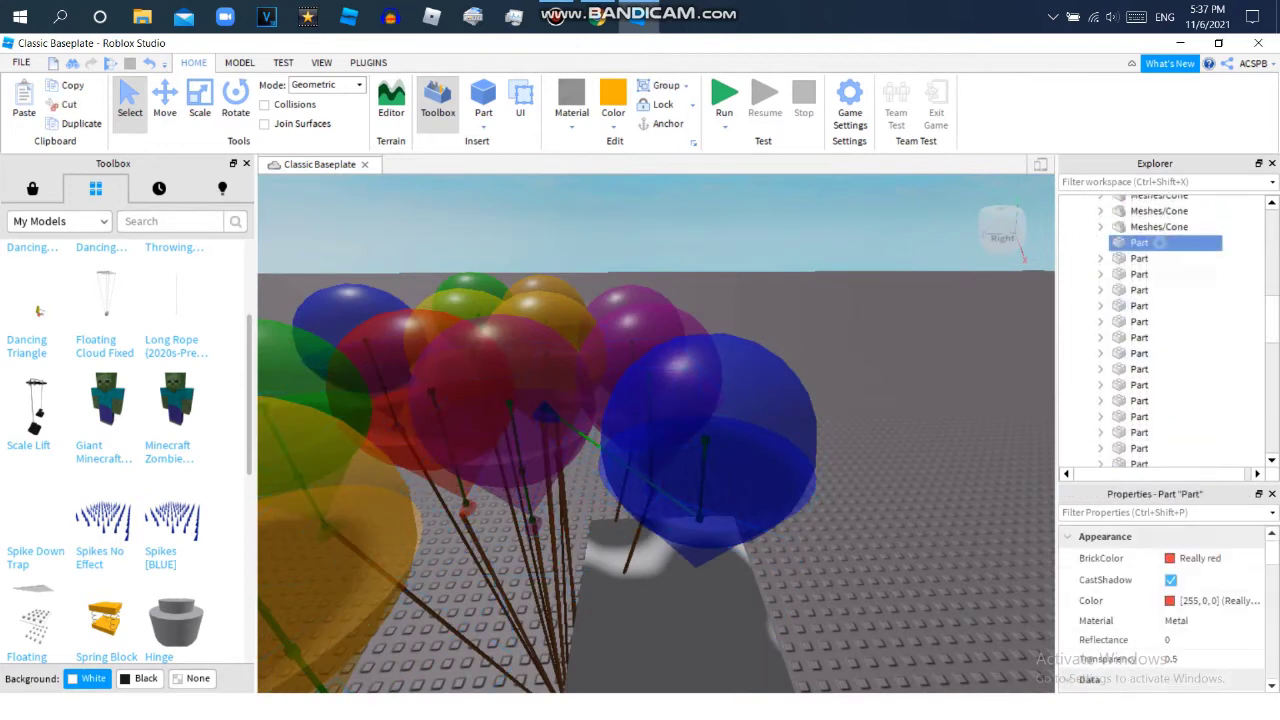
key("f")
right_click(1160, 265)
key("Escape")
key("Delete")
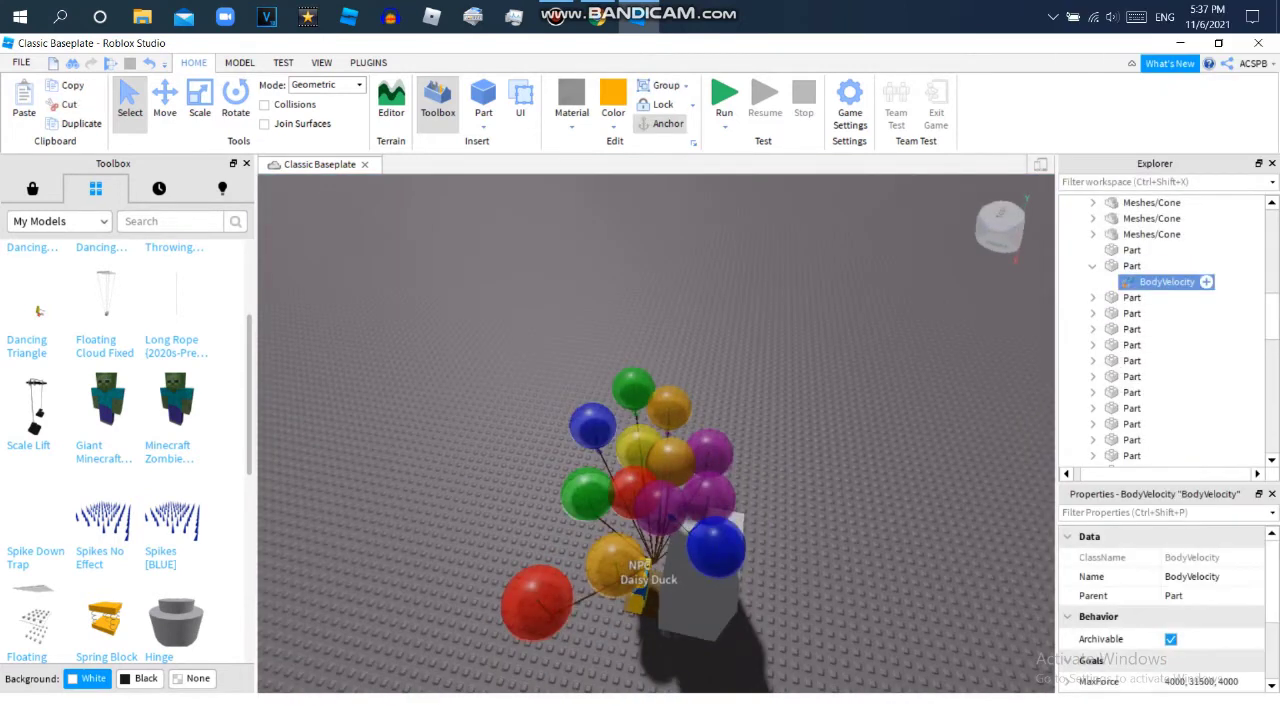
key("f")
key("Delete")
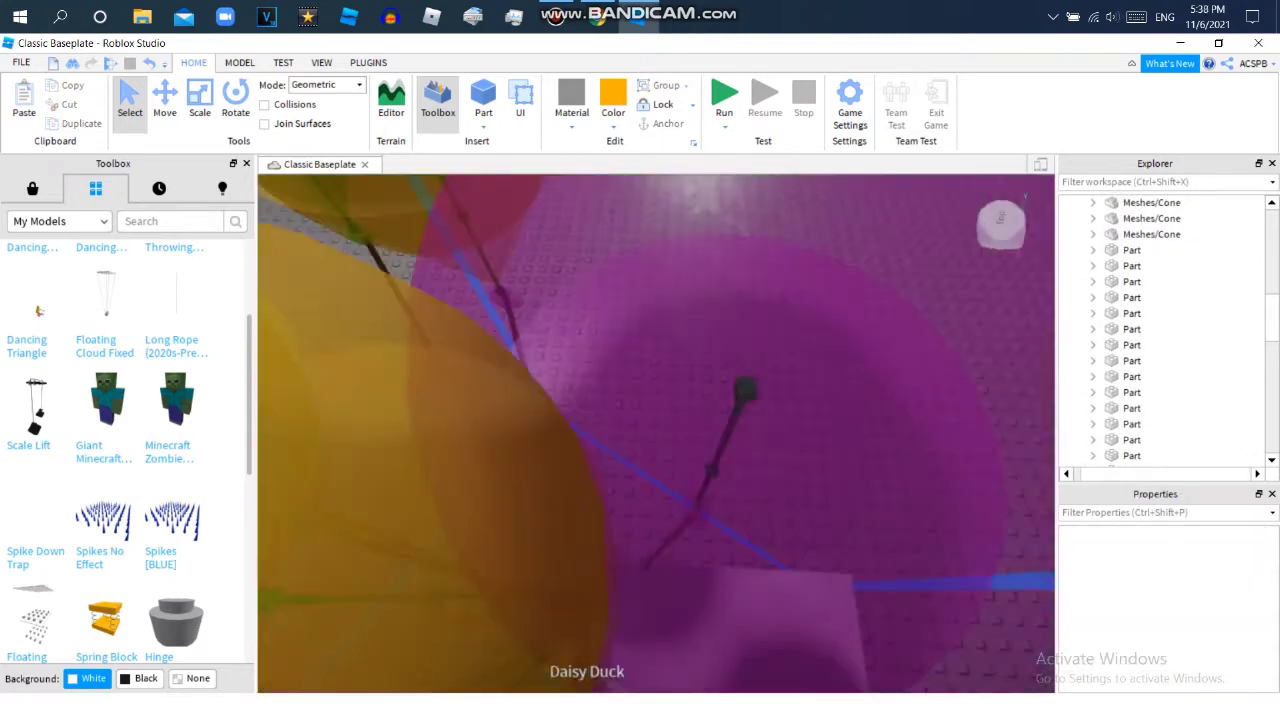
Review the balloon pieces and the models around Daisy Duck, and run the simulation to check the lift
key("ctrl+z")
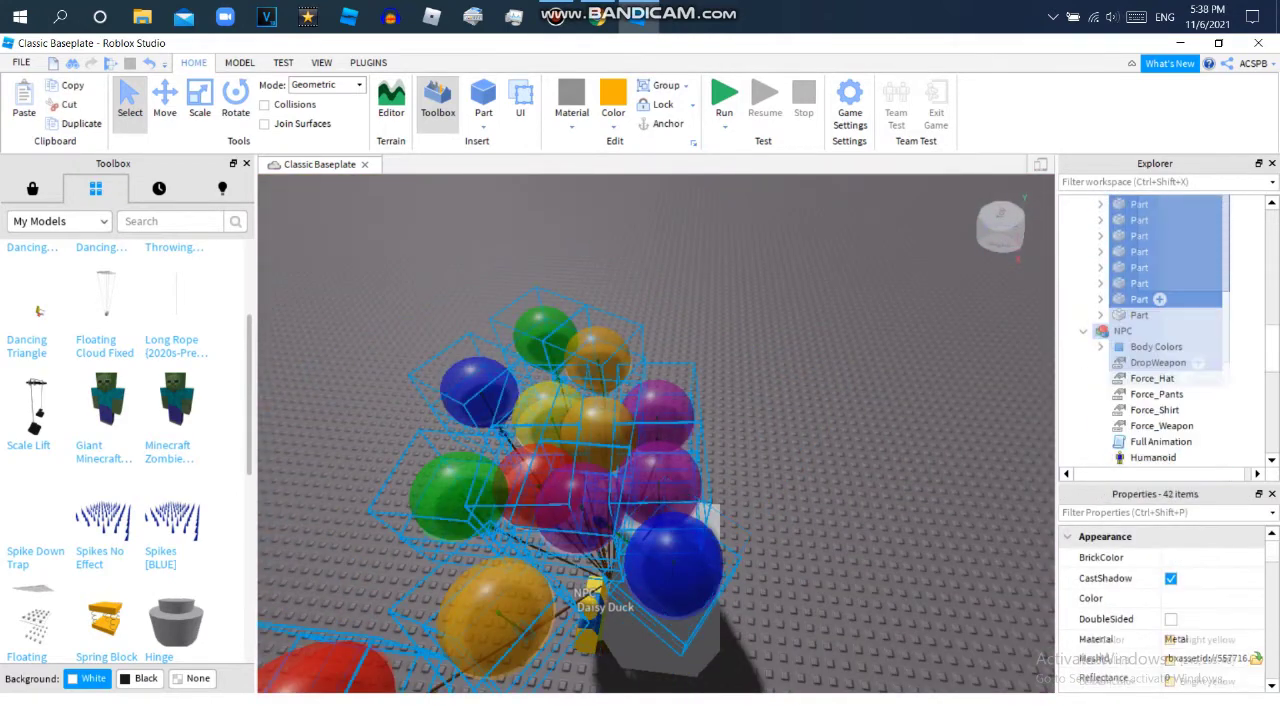
left_click(1142, 346)
left_click(1001, 228)
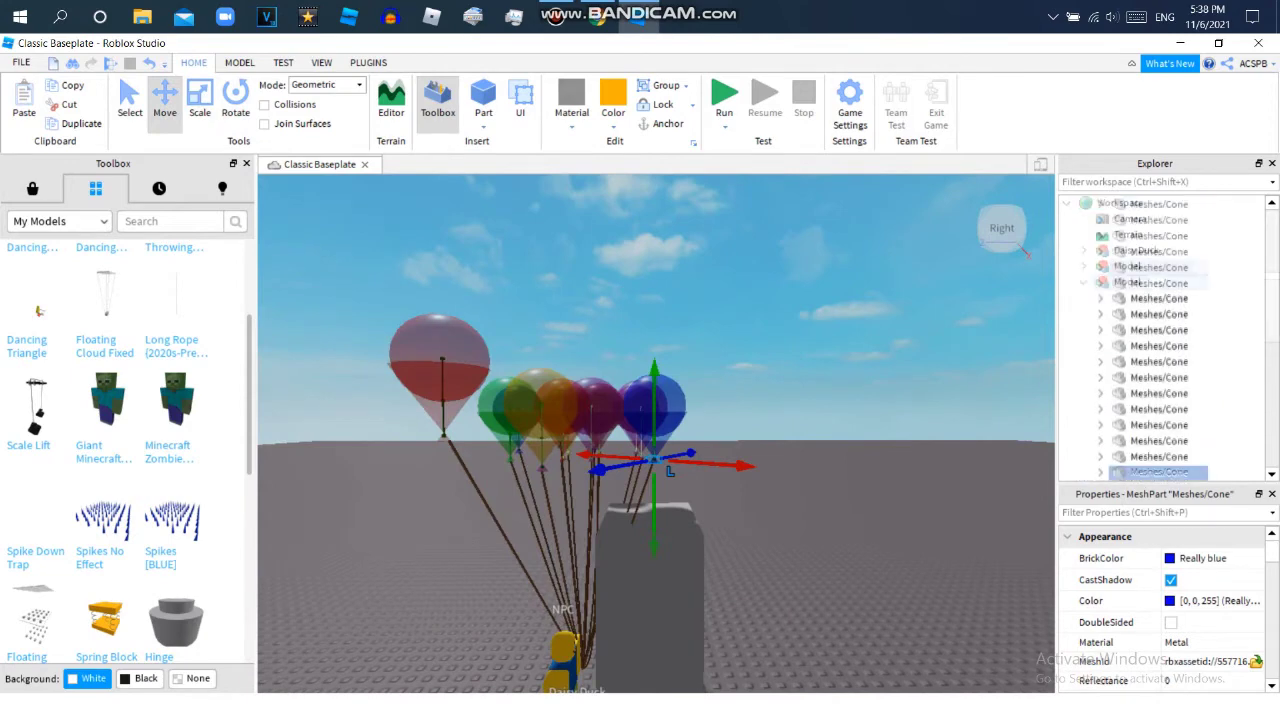
left_click(1140, 329)
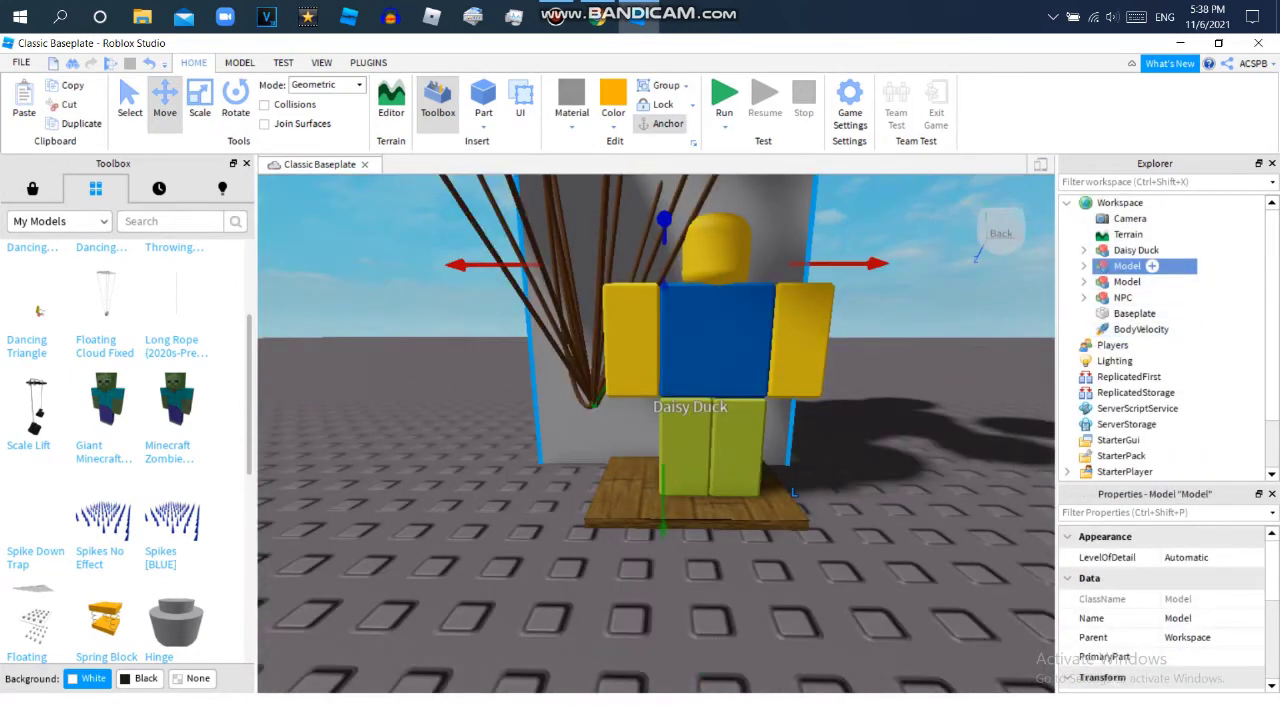
left_click(1127, 281)
key("f")
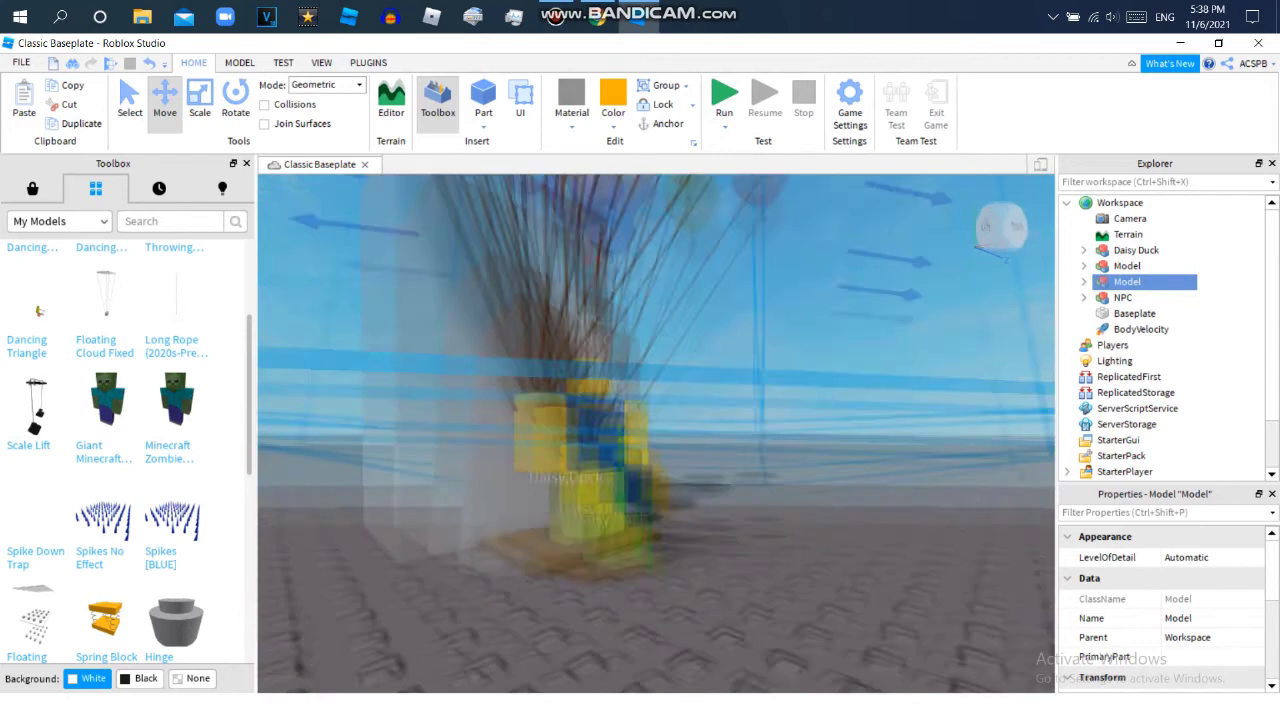
key("F8")
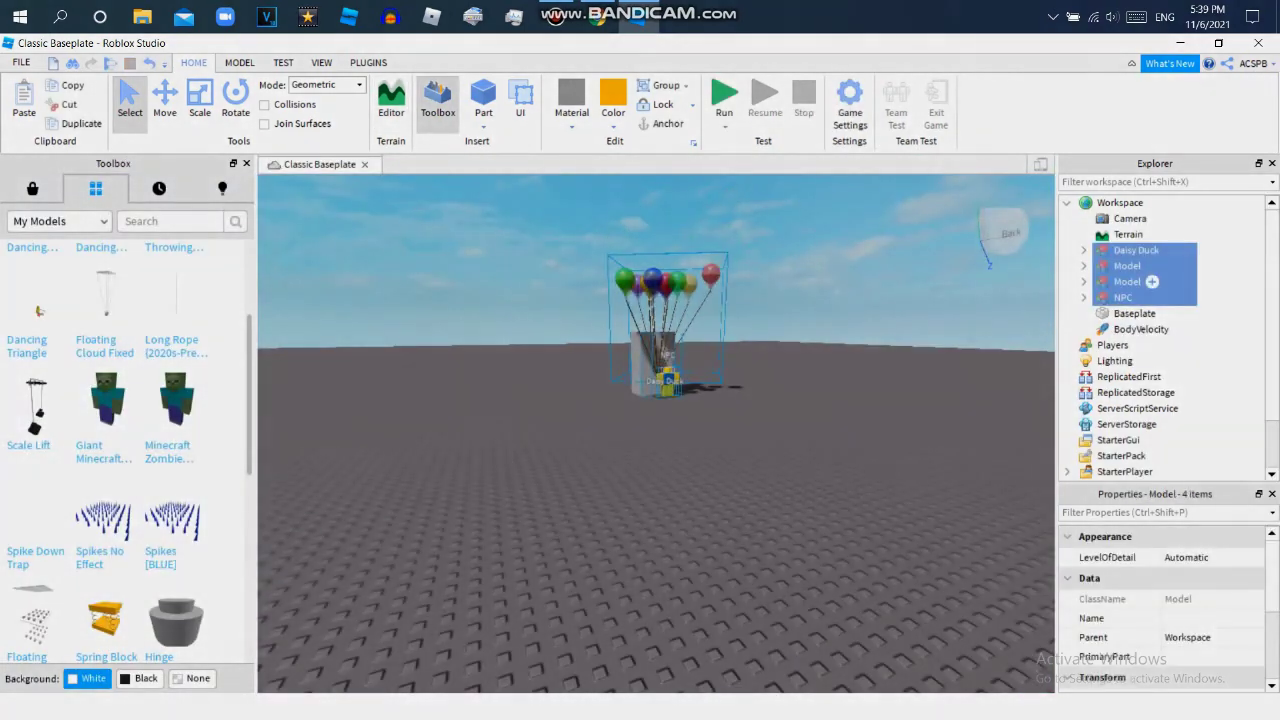
Delete the stray BodyVelocity from the Workspace and start saving the Daisy Duck, NPC and two Model groups to Roblox
right_click(1130, 281)
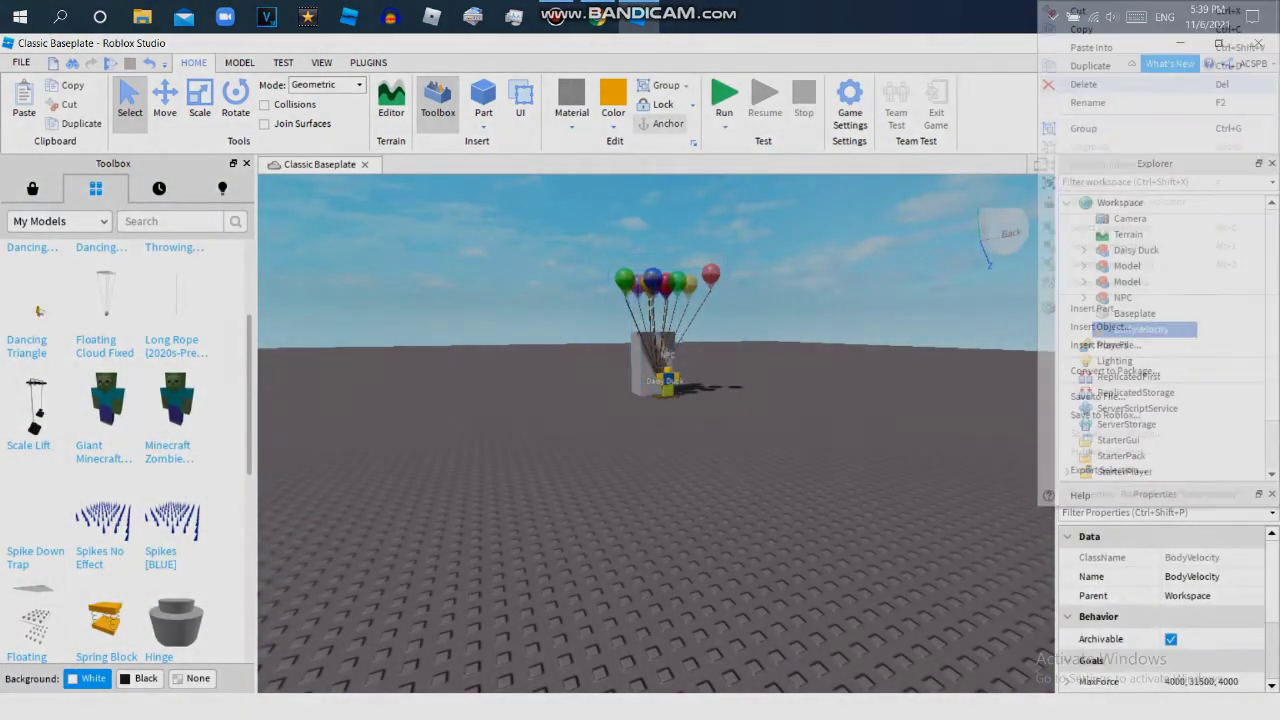
right_click(1130, 281)
left_click(1140, 400)
Title the asset "Daisy Duck Holding Balloons", enter the description "Taken From Daisy In The", and submit the upload
left_click(700, 157)
type("Holding Balloons")
key("Tab")
type("Taken From Daisy In The")
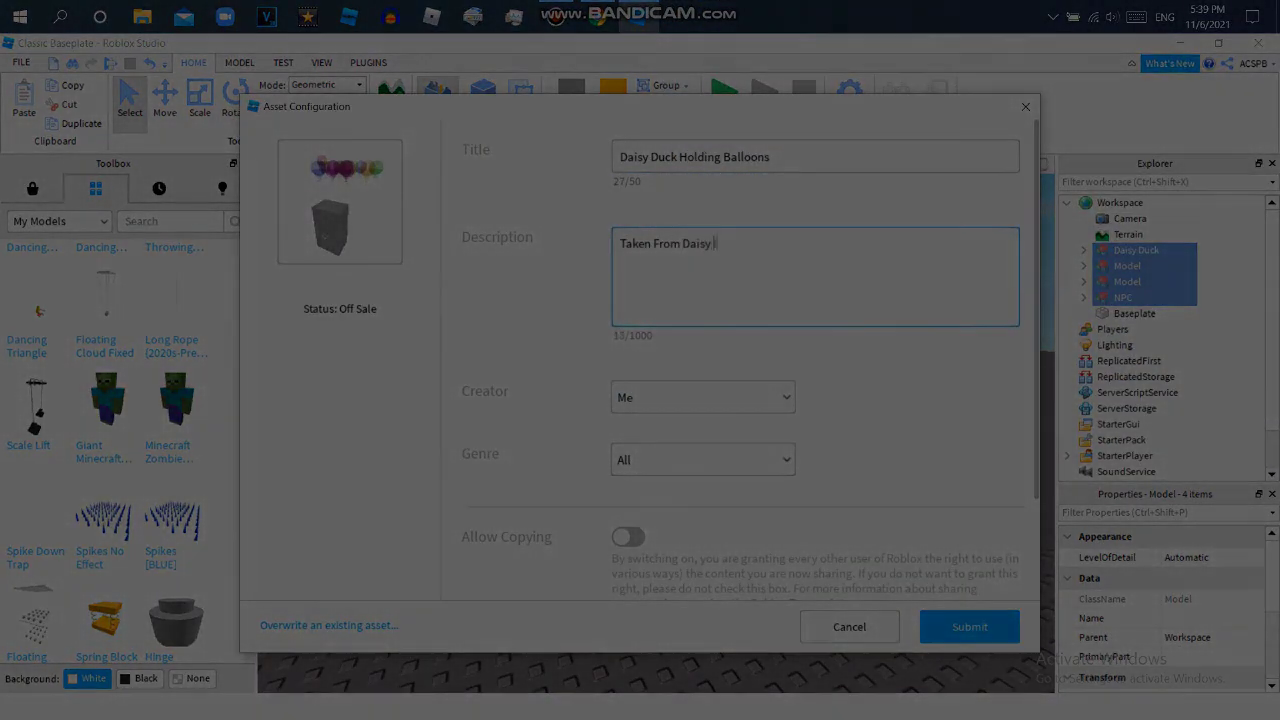
left_click(969, 626)
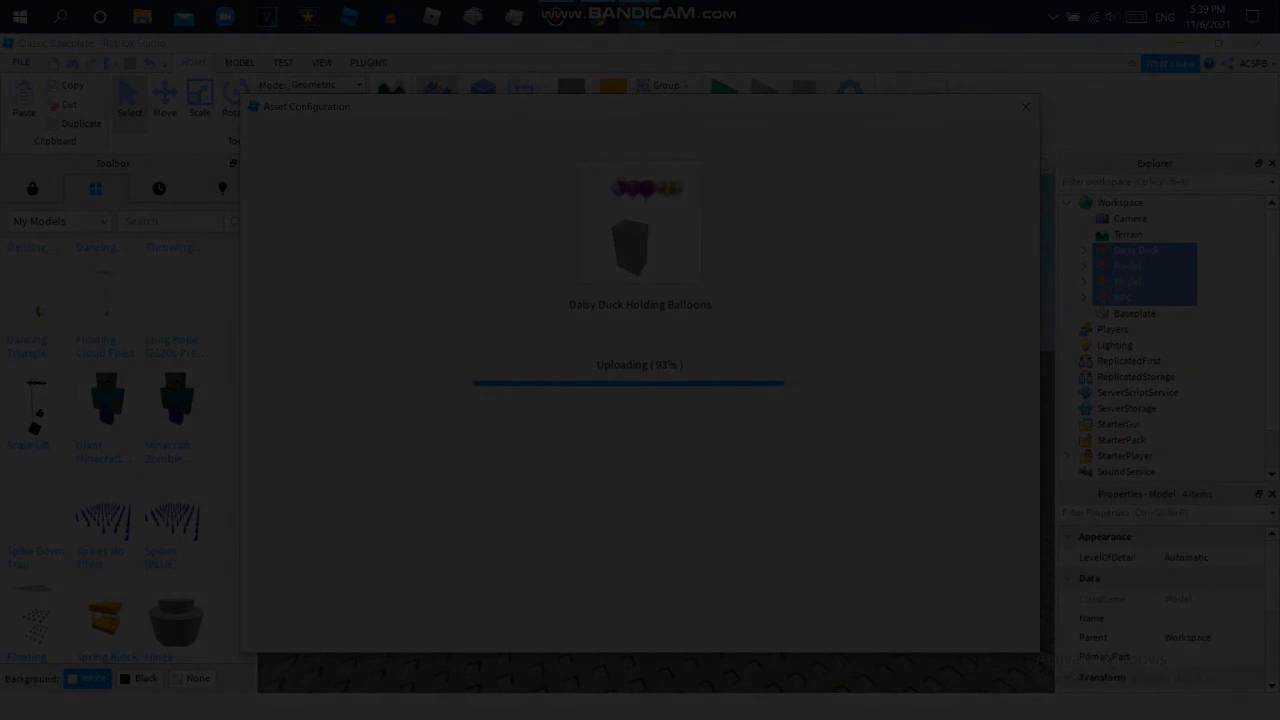